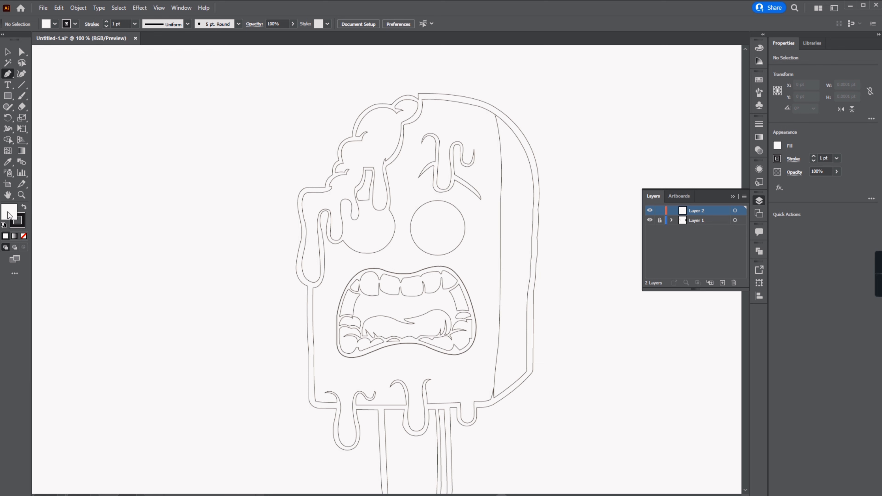
# Step: Set the stroke colour to red (FF0000) with no fill
pyautogui.doubleClick(8, 212)
pyautogui.moveTo(558, 153); pyautogui.dragTo(559, 133)
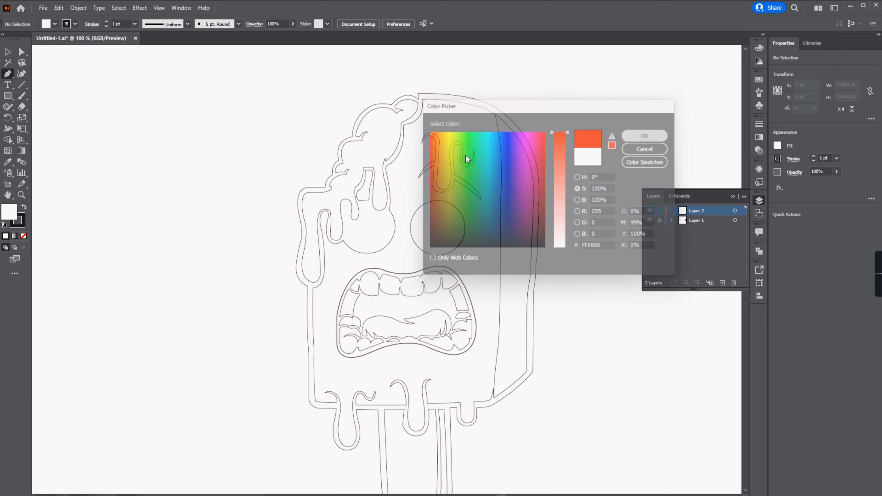
pyautogui.click(24, 236)
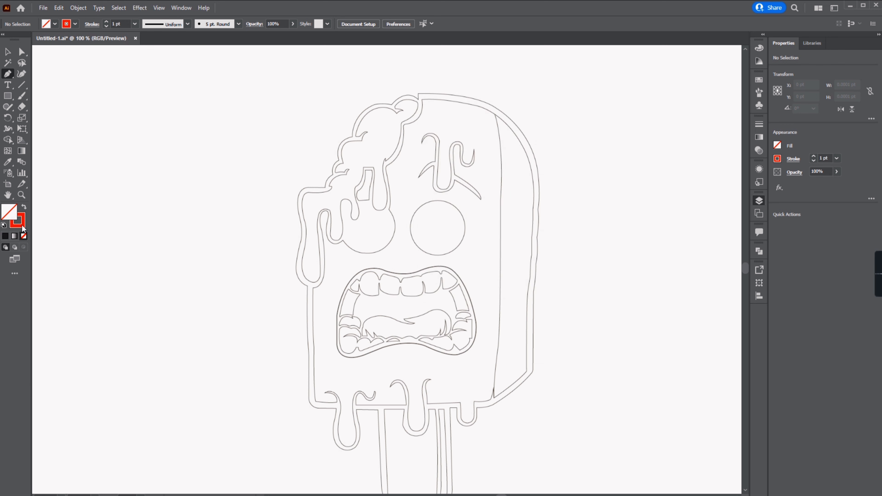
# Step: Start a Pen path at the notch on top of the head and trace the outer border over the hair's top curve
pyautogui.scroll(4, 462, 105)
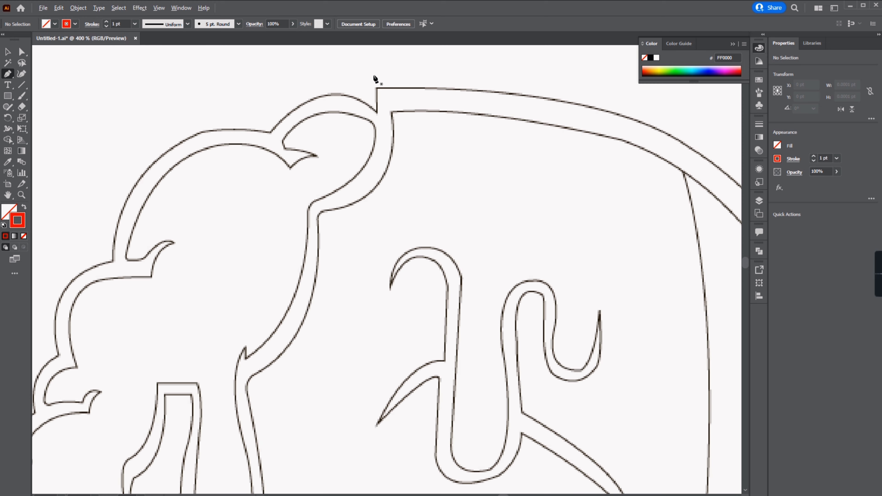
pyautogui.click(377, 113)
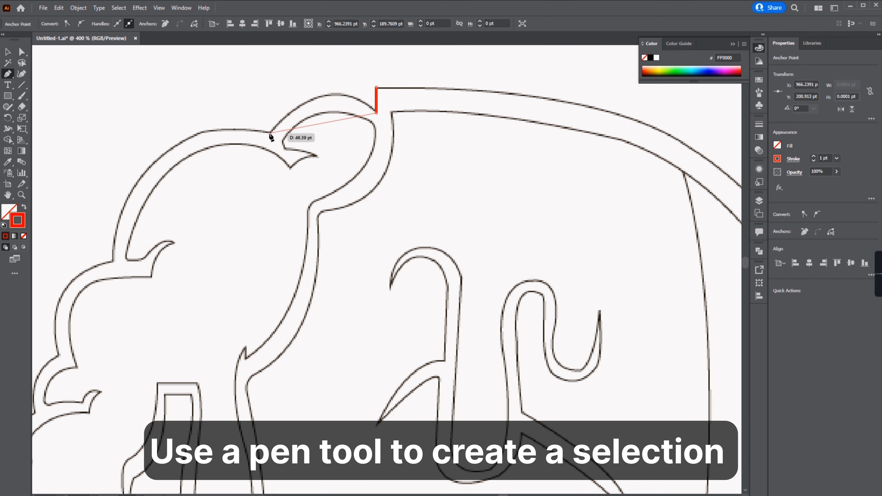
pyautogui.moveTo(208, 203); pyautogui.dragTo(202, 203)
pyautogui.click(269, 132)
pyautogui.moveTo(293, 138); pyautogui.dragTo(483, 101)
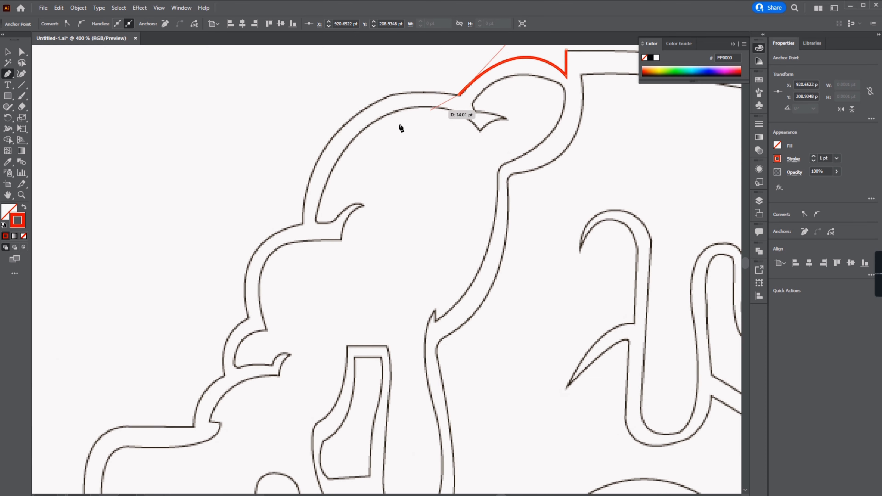
pyautogui.moveTo(303, 226); pyautogui.dragTo(287, 391)
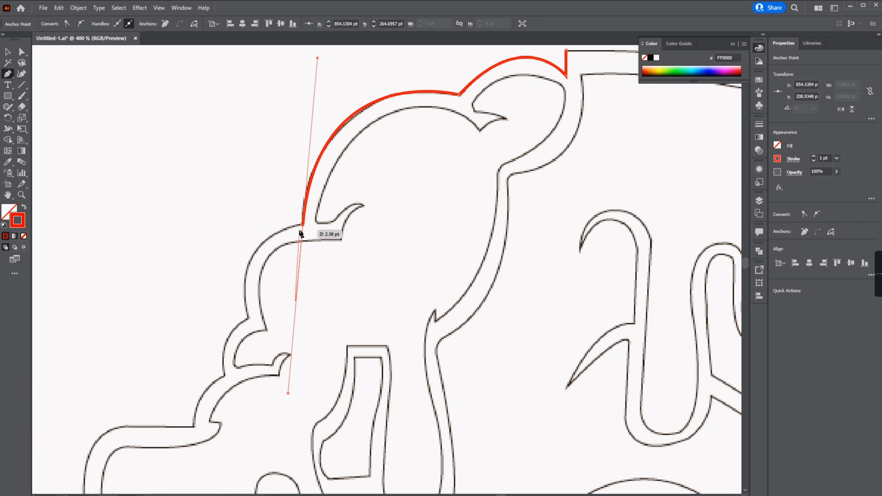
pyautogui.click(302, 226)
pyautogui.moveTo(296, 257); pyautogui.dragTo(332, 159)
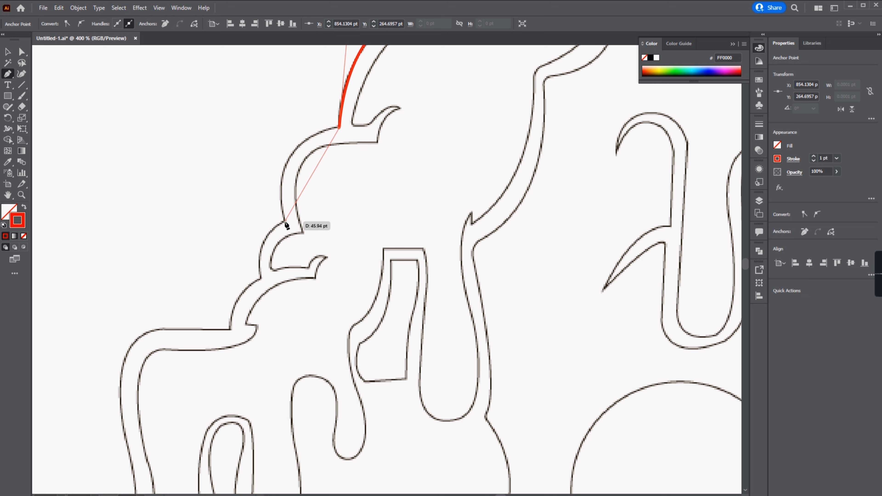
# Step: Continue the path around the outer border of the hair's left-side bumps
pyautogui.moveTo(312, 304); pyautogui.dragTo(309, 306)
pyautogui.click(285, 222)
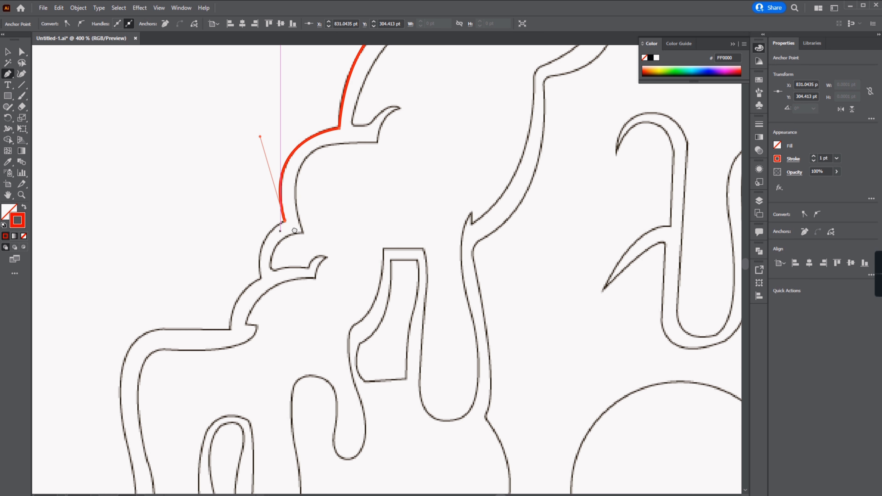
pyautogui.moveTo(295, 230); pyautogui.dragTo(343, 136)
pyautogui.moveTo(316, 231); pyautogui.dragTo(292, 229)
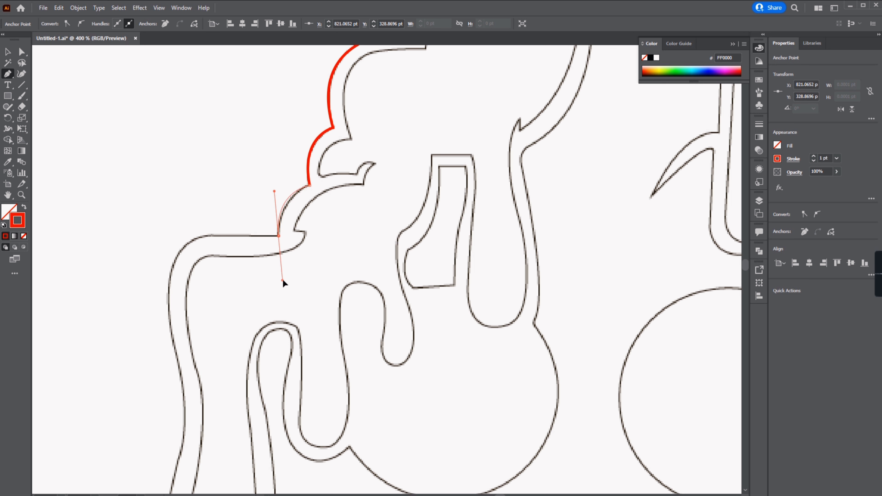
pyautogui.click(209, 236)
pyautogui.moveTo(208, 236); pyautogui.dragTo(223, 166)
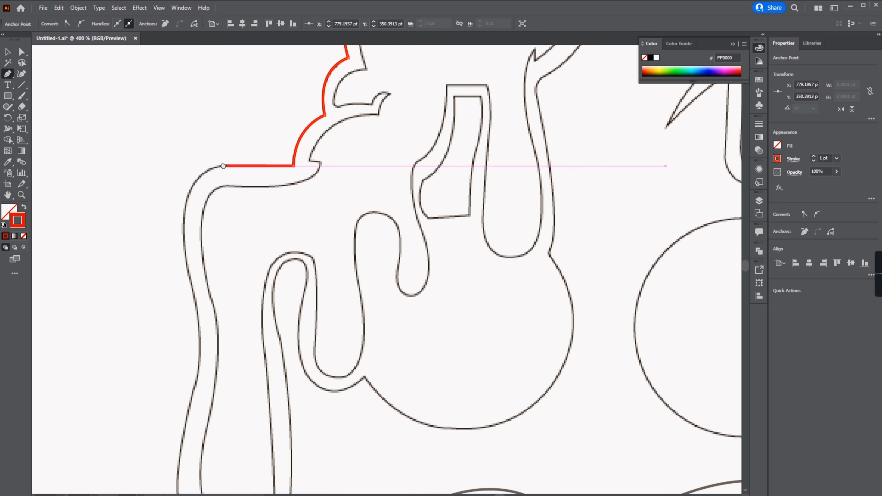
# Step: Continue tracing the outer border down the left side of the head and body
pyautogui.moveTo(204, 353); pyautogui.dragTo(198, 362)
pyautogui.click(185, 259)
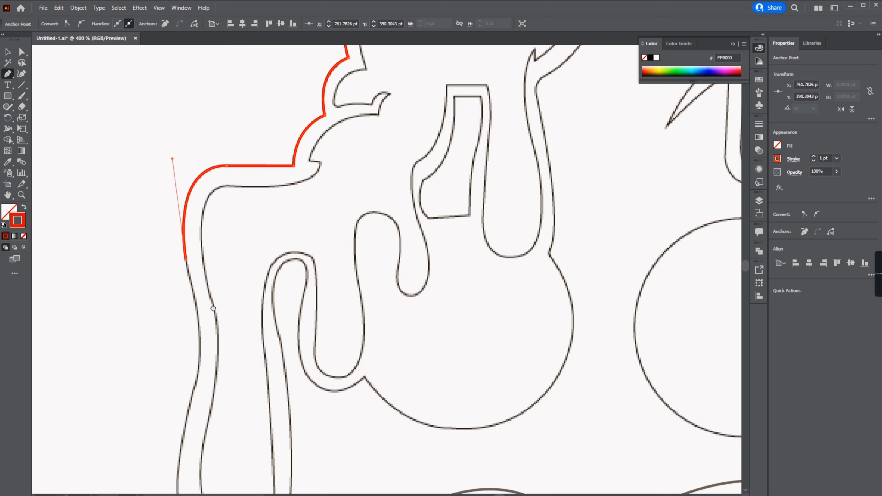
pyautogui.moveTo(186, 259); pyautogui.dragTo(206, 162)
pyautogui.moveTo(212, 294); pyautogui.dragTo(190, 360)
pyautogui.click(212, 298)
pyautogui.moveTo(222, 371); pyautogui.dragTo(197, 236)
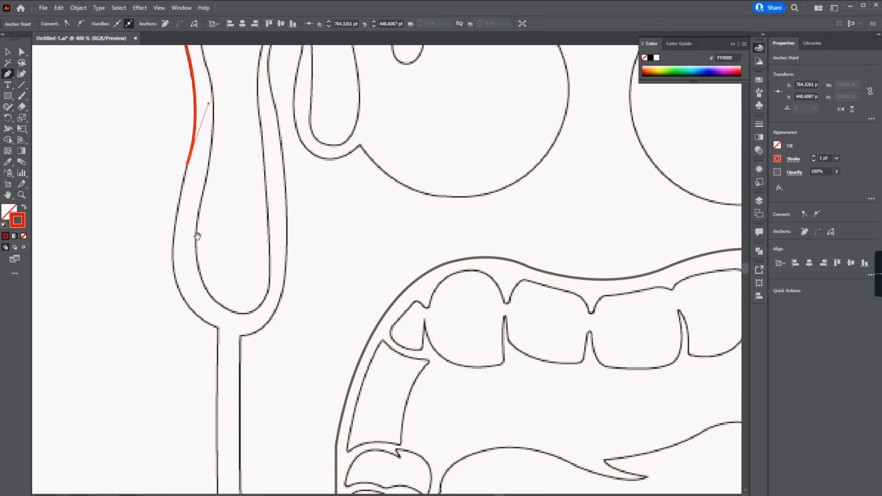
pyautogui.moveTo(297, 358); pyautogui.dragTo(298, 359)
pyautogui.click(218, 328)
pyautogui.moveTo(220, 330); pyautogui.dragTo(215, 55)
pyautogui.scroll(-1, 217, 209)
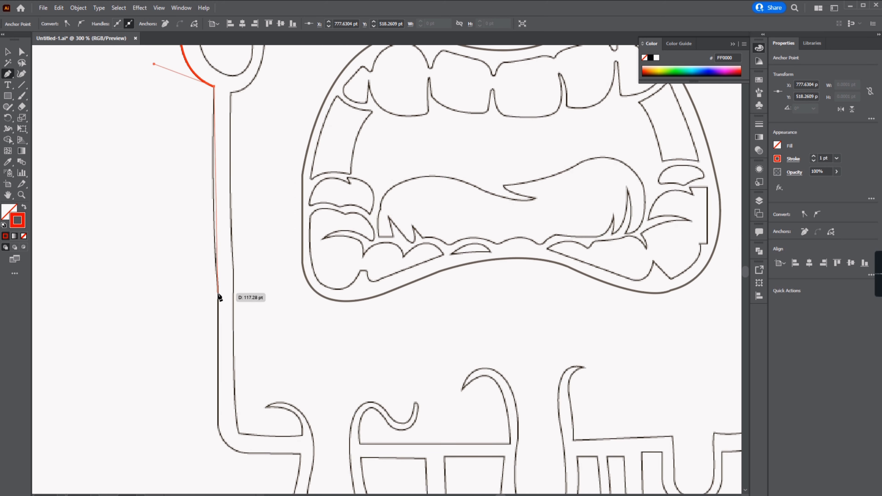
# Step: Trace the outer border around the bottom-left corner and into the first drip
pyautogui.moveTo(218, 293); pyautogui.dragTo(205, 124)
pyautogui.click(219, 293)
pyautogui.click(199, 246)
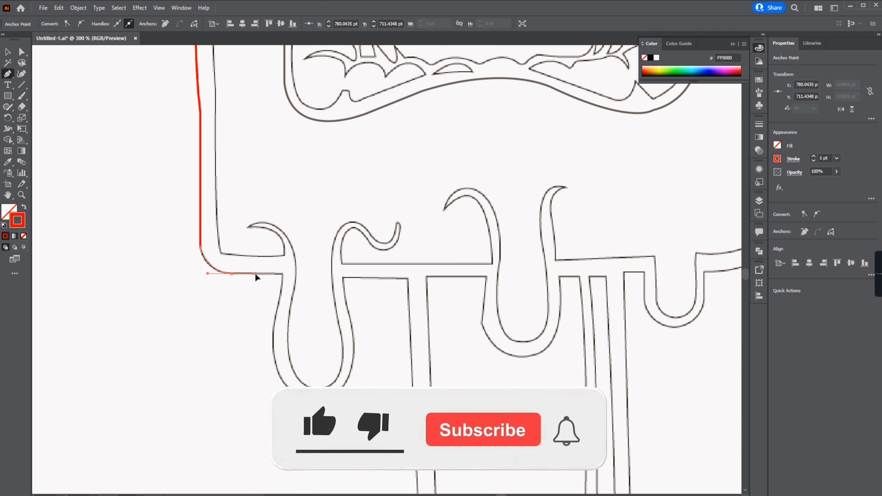
pyautogui.moveTo(255, 274); pyautogui.dragTo(256, 273)
pyautogui.click(231, 273)
pyautogui.click(283, 274)
pyautogui.moveTo(275, 351); pyautogui.dragTo(253, 292)
# Step: Trace the outer border around the first drip at the bottom left
pyautogui.scroll(1, 254, 291)
pyautogui.moveTo(253, 250); pyautogui.dragTo(239, 284)
pyautogui.click(253, 250)
pyautogui.moveTo(281, 348); pyautogui.dragTo(326, 374)
pyautogui.click(281, 348)
pyautogui.moveTo(355, 316); pyautogui.dragTo(339, 243)
pyautogui.click(355, 316)
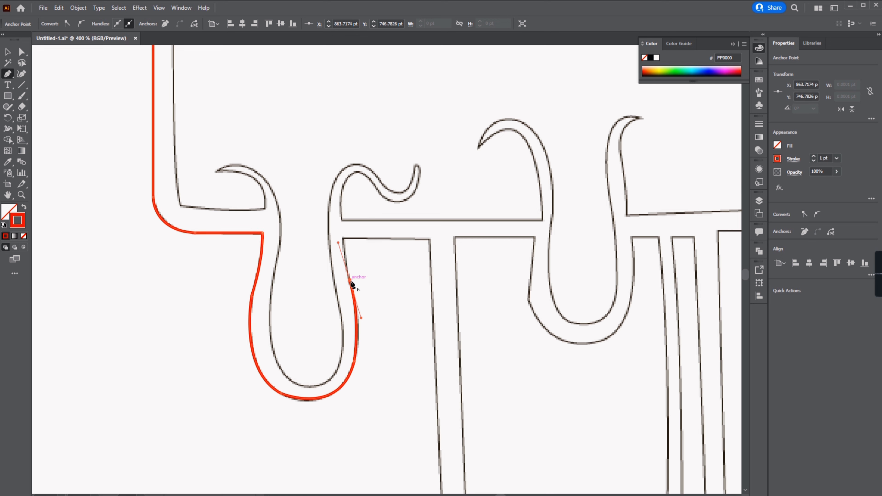
# Step: Continue the path across the bottom edge and down around the end of the popsicle stick
pyautogui.click(343, 238)
pyautogui.click(430, 239)
pyautogui.moveTo(447, 248); pyautogui.dragTo(380, 23)
pyautogui.click(379, 326)
pyautogui.scroll(-1, 379, 329)
pyautogui.moveTo(382, 330); pyautogui.dragTo(234, 300)
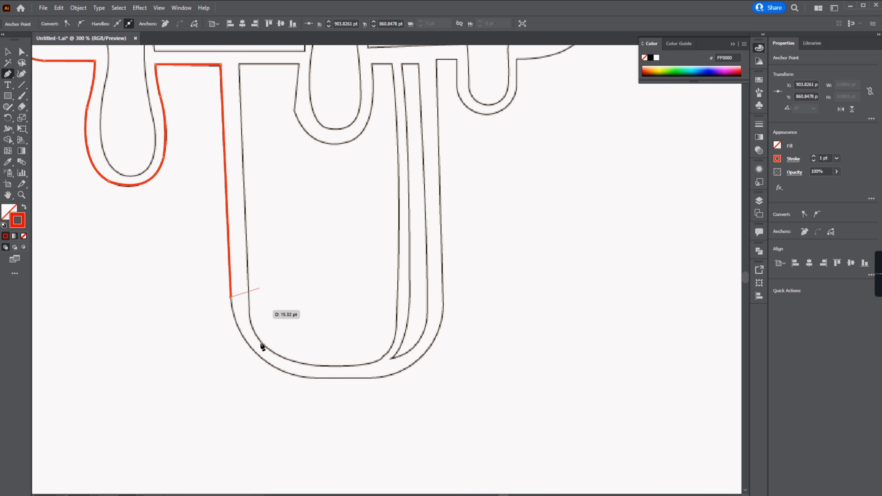
pyautogui.moveTo(312, 377); pyautogui.dragTo(386, 381)
pyautogui.click(312, 378)
pyautogui.click(377, 377)
# Step: Trace up the stick's right side and around the small drip to its right
pyautogui.moveTo(443, 305); pyautogui.dragTo(447, 239)
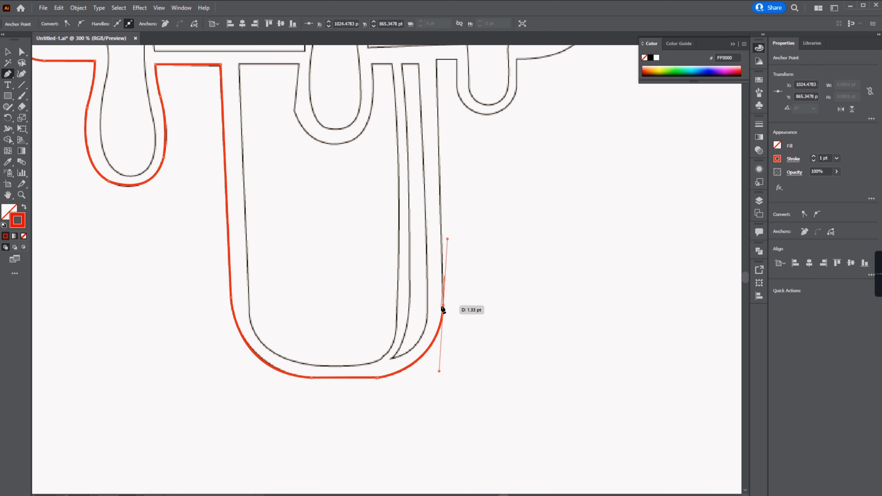
pyautogui.click(443, 305)
pyautogui.moveTo(438, 132); pyautogui.dragTo(418, 240)
pyautogui.click(416, 168)
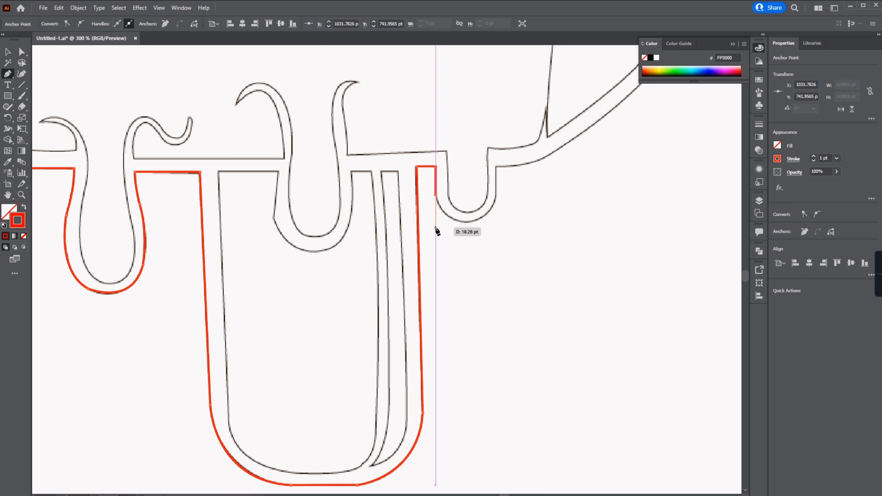
pyautogui.click(496, 227)
pyautogui.click(496, 167)
pyautogui.moveTo(519, 167); pyautogui.dragTo(496, 178)
pyautogui.click(482, 178)
pyautogui.moveTo(625, 99); pyautogui.dragTo(516, 159)
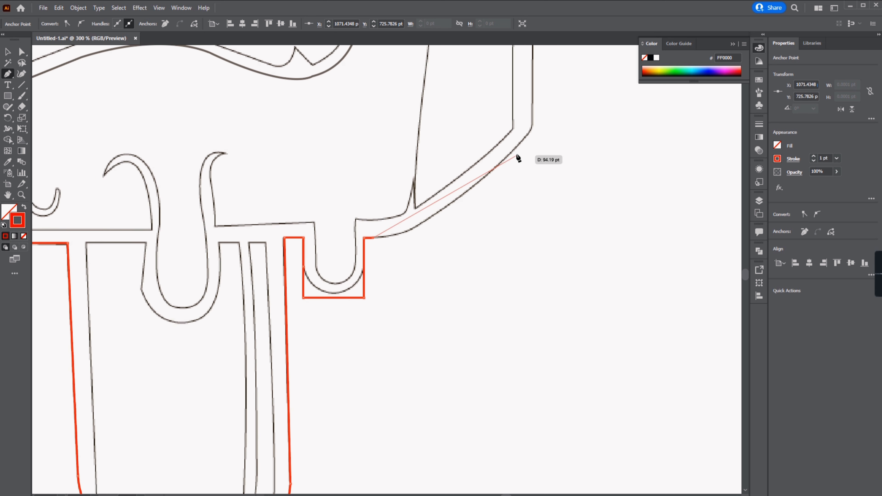
# Step: Trace the outer border along the diagonal bottom-right edge of the popsicle
pyautogui.moveTo(430, 217); pyautogui.dragTo(457, 198)
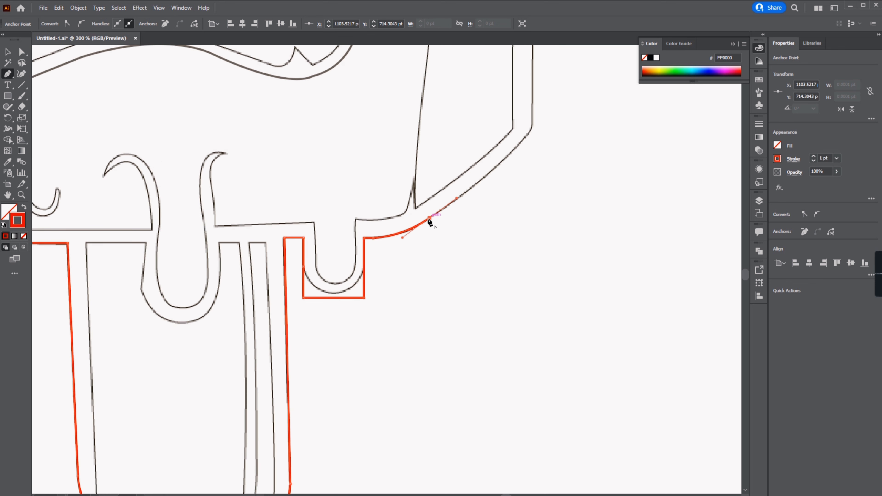
pyautogui.moveTo(528, 133); pyautogui.dragTo(502, 175)
pyautogui.click(527, 134)
pyautogui.moveTo(502, 173); pyautogui.dragTo(456, 378)
pyautogui.click(458, 166)
pyautogui.moveTo(459, 167); pyautogui.dragTo(438, 399)
# Step: Trace up the right side of the popsicle and close the outer path at the starting notch
pyautogui.moveTo(445, 319); pyautogui.dragTo(448, 276)
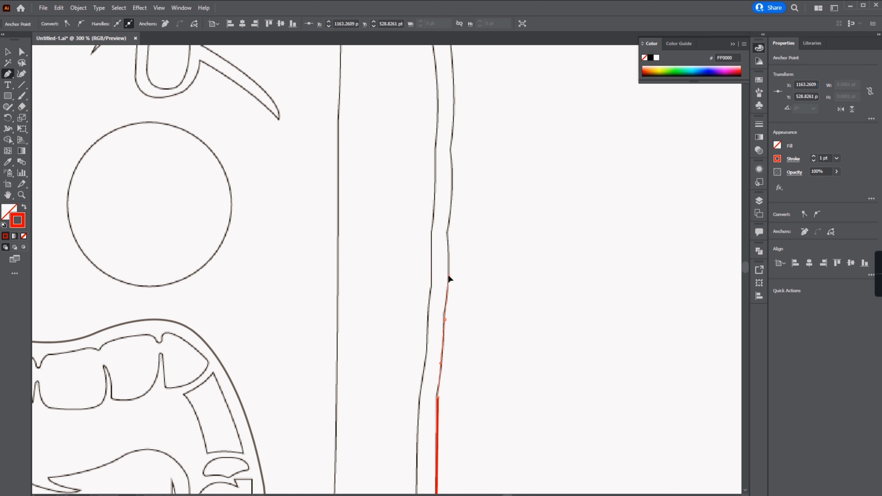
pyautogui.moveTo(440, 182); pyautogui.dragTo(440, 182)
pyautogui.click(447, 232)
pyautogui.moveTo(450, 153); pyautogui.dragTo(438, 237)
pyautogui.click(440, 232)
pyautogui.moveTo(438, 188); pyautogui.dragTo(553, 385)
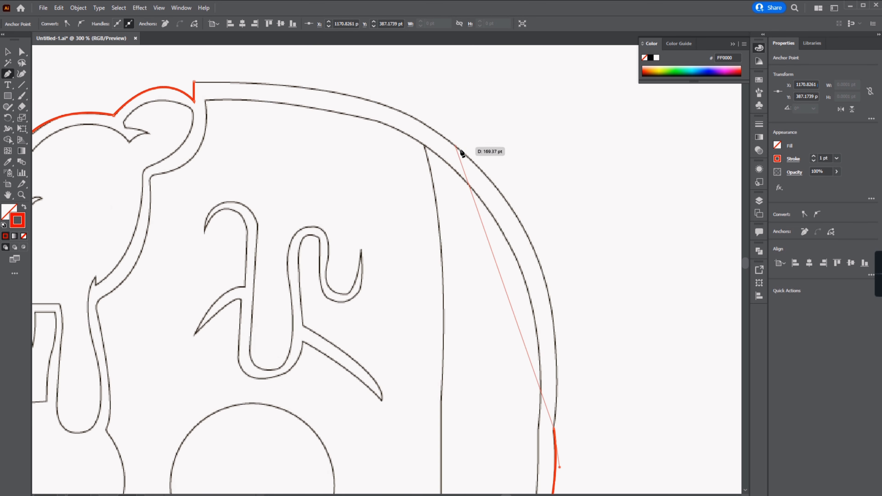
pyautogui.moveTo(461, 150); pyautogui.dragTo(333, 315)
pyautogui.moveTo(413, 325); pyautogui.dragTo(500, 117)
pyautogui.moveTo(280, 147); pyautogui.dragTo(73, 152)
pyautogui.moveTo(420, 211); pyautogui.dragTo(293, 196)
# Step: Select the bottom anchors of the right drip with Direct Selection and nudge them upward
pyautogui.press('a')
pyautogui.moveTo(362, 127); pyautogui.dragTo(348, 125)
pyautogui.moveTo(505, 451); pyautogui.dragTo(474, 169)
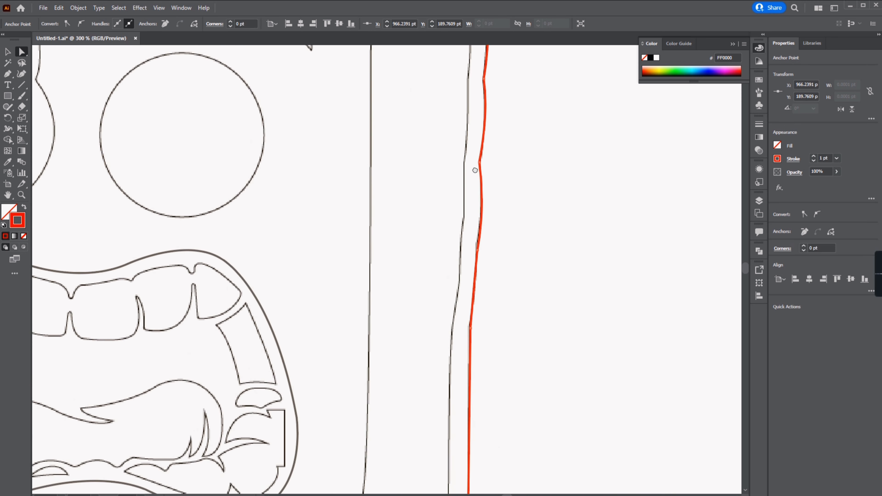
pyautogui.scroll(-2, 440, 166)
pyautogui.scroll(4, 395, 261)
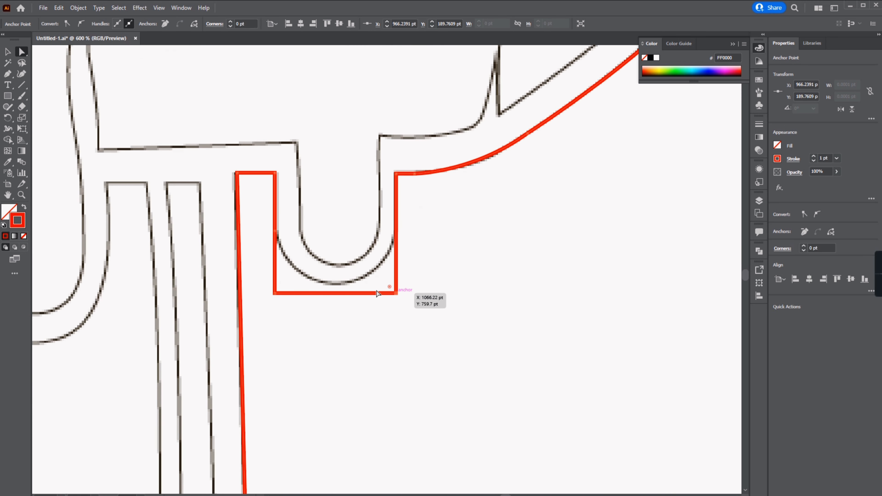
pyautogui.press('Up')
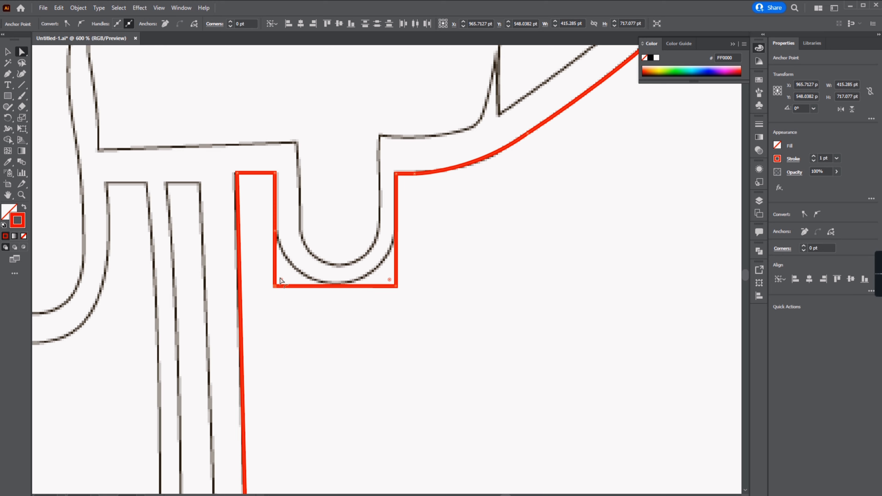
pyautogui.moveTo(282, 281); pyautogui.dragTo(380, 144)
pyautogui.click(448, 289)
# Step: Start a second Pen path on the inner border line at the top notch and trace its upper-right curve
pyautogui.scroll(-4, 362, 239)
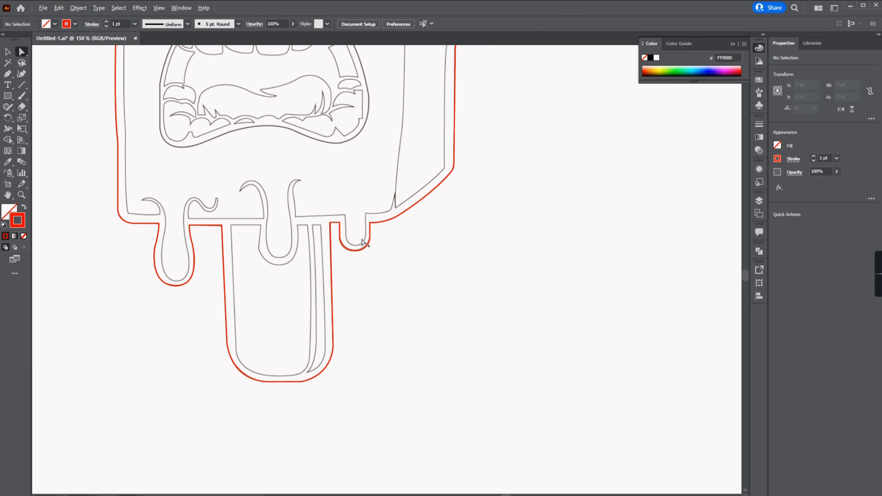
pyautogui.moveTo(383, 267); pyautogui.dragTo(518, 383)
pyautogui.scroll(-2, 509, 259)
pyautogui.scroll(3, 421, 106)
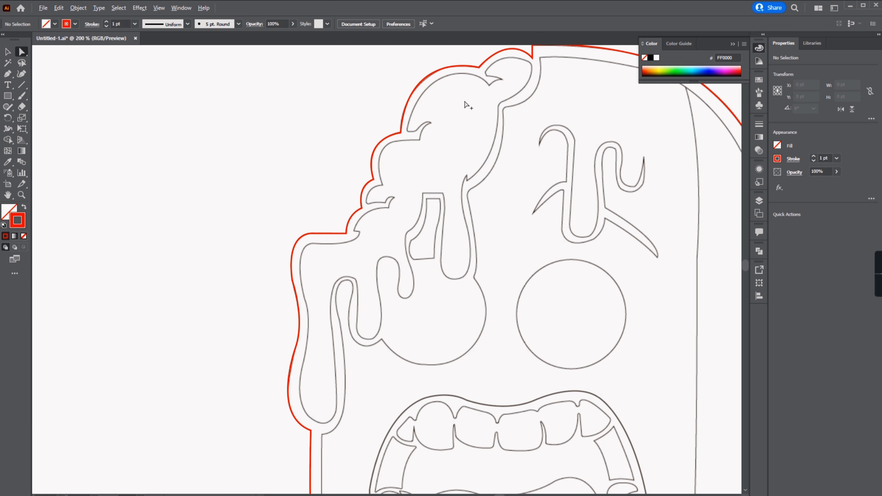
pyautogui.moveTo(484, 172); pyautogui.dragTo(409, 199)
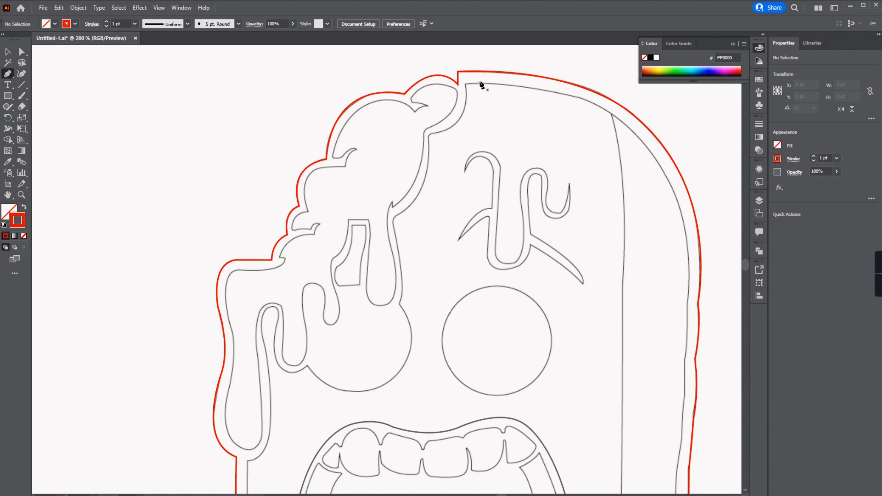
pyautogui.scroll(3, 476, 96)
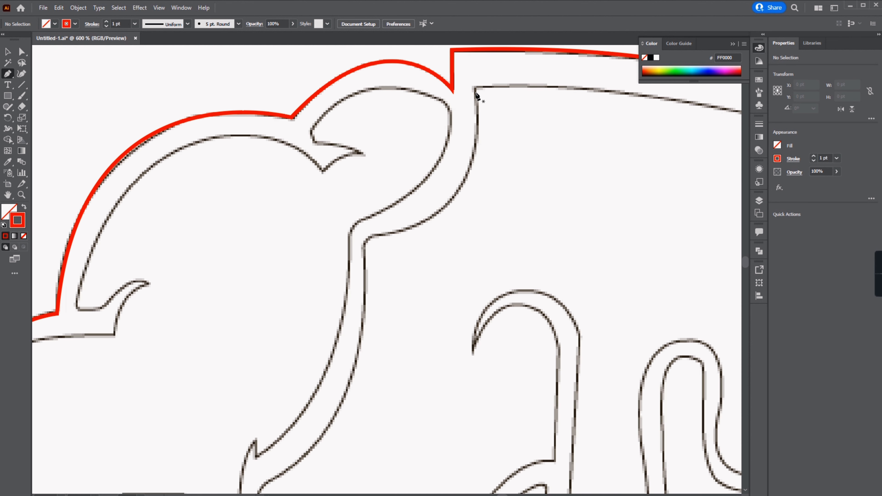
pyautogui.click(475, 88)
pyautogui.scroll(-3, 469, 112)
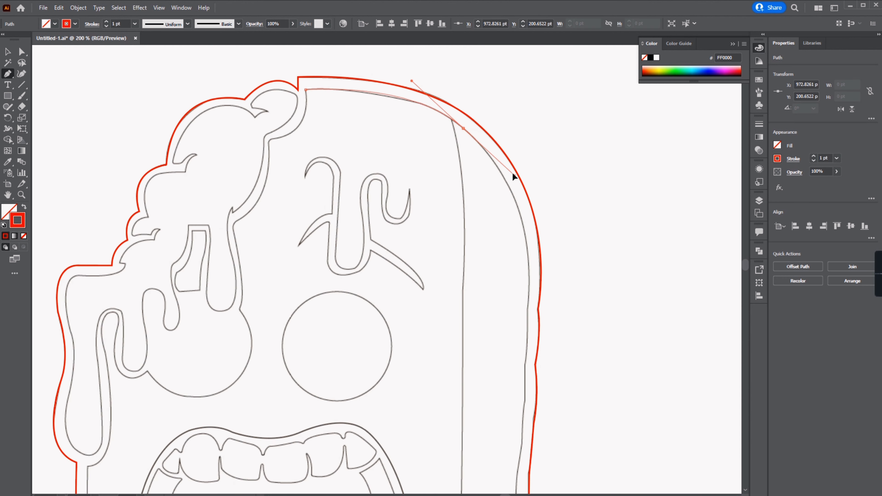
pyautogui.moveTo(512, 172); pyautogui.dragTo(515, 176)
pyautogui.click(463, 129)
pyautogui.moveTo(465, 132); pyautogui.dragTo(399, 79)
# Step: Continue the inner path down the popsicle's right side
pyautogui.moveTo(462, 256); pyautogui.dragTo(445, 366)
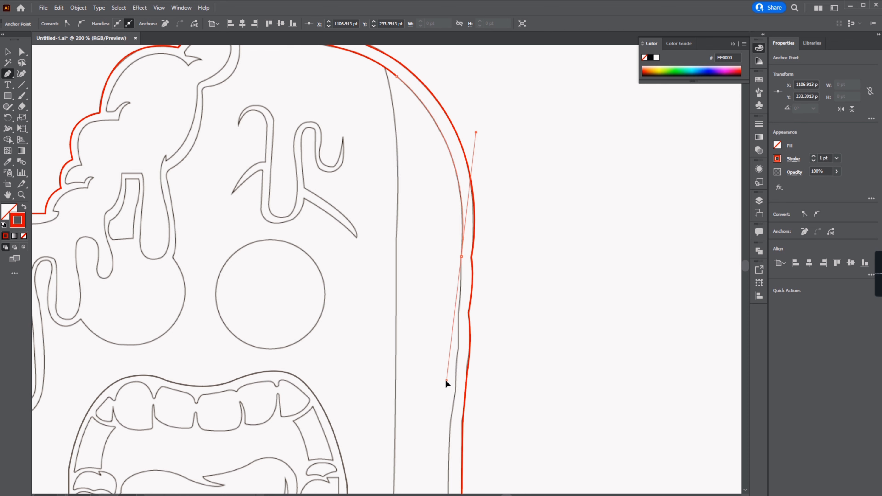
pyautogui.click(461, 256)
pyautogui.moveTo(473, 292); pyautogui.dragTo(418, 197)
pyautogui.scroll(2, 396, 204)
pyautogui.moveTo(410, 232); pyautogui.dragTo(404, 258)
pyautogui.click(410, 232)
pyautogui.moveTo(408, 317); pyautogui.dragTo(401, 197)
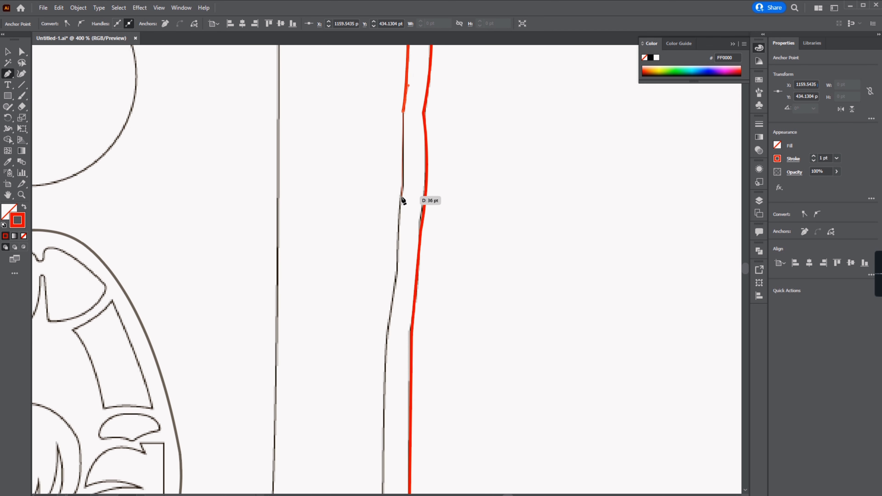
# Step: Continue the inner path further down the right side toward the bottom corner
pyautogui.click(400, 225)
pyautogui.moveTo(394, 323); pyautogui.dragTo(394, 212)
pyautogui.moveTo(385, 251); pyautogui.dragTo(376, 279)
pyautogui.click(385, 251)
pyautogui.scroll(-2, 385, 253)
pyautogui.click(352, 282)
pyautogui.scroll(2, 298, 328)
# Step: Continue the inner path around the bottom-right corner and the U-shaped drip
pyautogui.moveTo(276, 342); pyautogui.dragTo(198, 392)
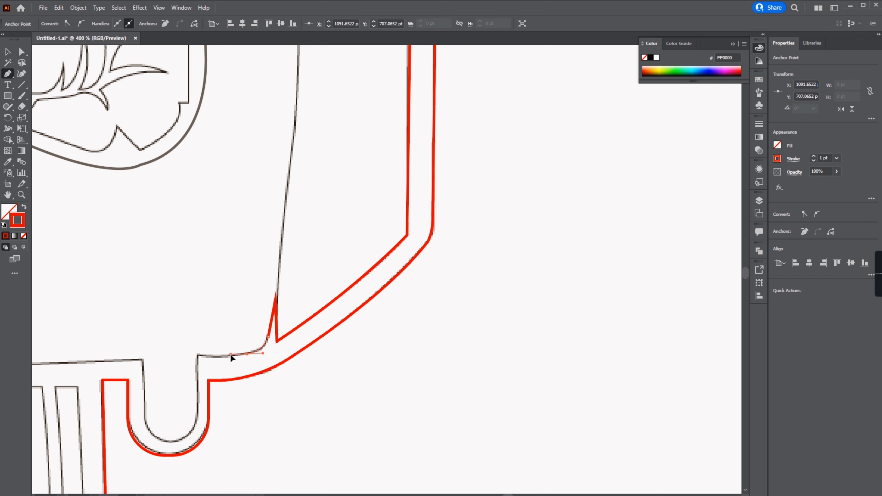
pyautogui.click(199, 354)
pyautogui.moveTo(191, 349); pyautogui.dragTo(248, 274)
pyautogui.scroll(1, 257, 348)
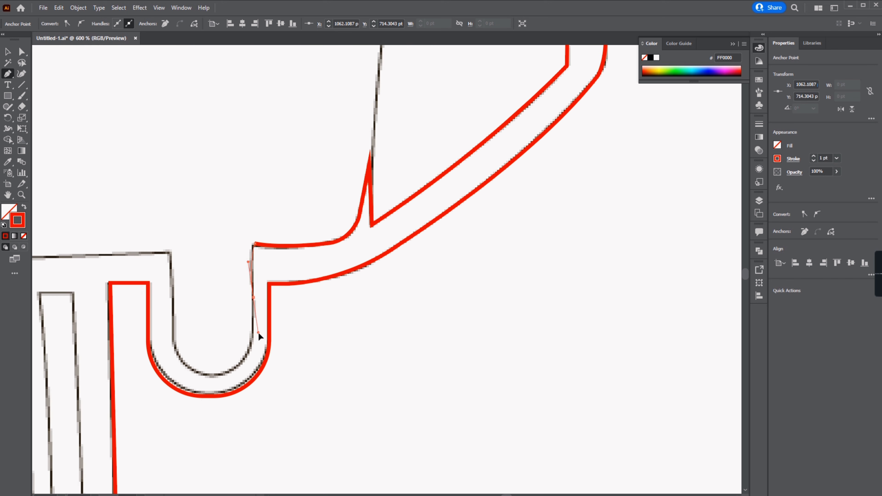
pyautogui.moveTo(173, 338); pyautogui.dragTo(164, 293)
pyautogui.click(170, 252)
pyautogui.moveTo(148, 253); pyautogui.dragTo(334, 306)
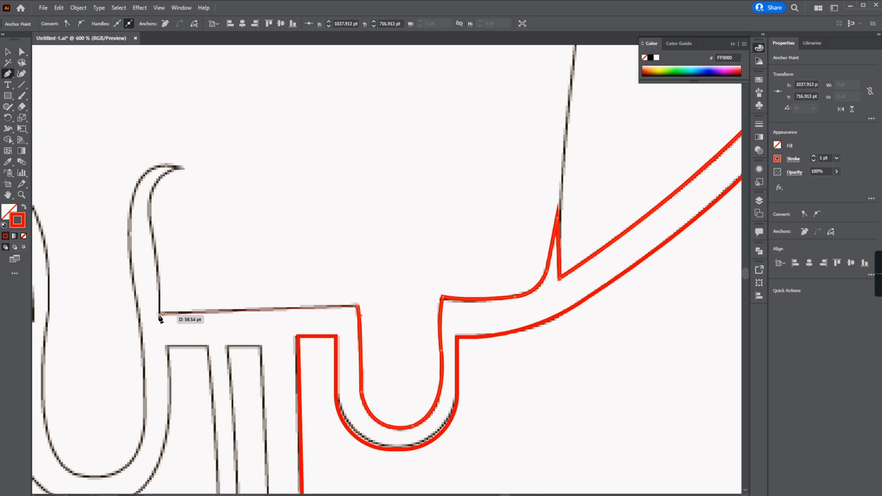
# Step: Continue the inner path left along the bottom edge and around the hooked drip
pyautogui.click(159, 313)
pyautogui.moveTo(159, 313); pyautogui.dragTo(341, 408)
pyautogui.moveTo(330, 305); pyautogui.dragTo(396, 256)
pyautogui.click(329, 304)
pyautogui.moveTo(335, 266); pyautogui.dragTo(253, 384)
pyautogui.click(336, 266)
pyautogui.click(336, 308)
pyautogui.moveTo(271, 378); pyautogui.dragTo(377, 332)
pyautogui.click(403, 324)
pyautogui.moveTo(358, 304); pyautogui.dragTo(395, 372)
pyautogui.click(359, 304)
pyautogui.moveTo(395, 362); pyautogui.dragTo(396, 318)
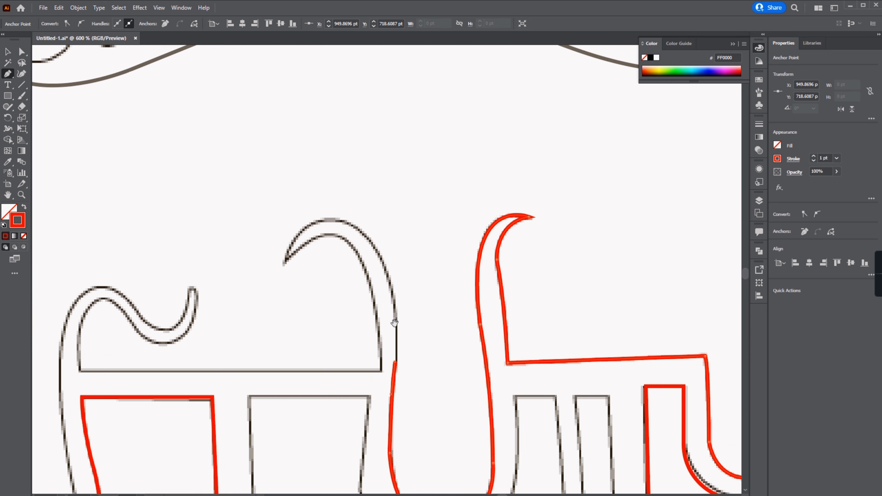
# Step: Trace the inner path around the next hooked drip and along the bottom edge
pyautogui.click(395, 362)
pyautogui.moveTo(337, 221); pyautogui.dragTo(265, 206)
pyautogui.click(337, 221)
pyautogui.moveTo(285, 262); pyautogui.dragTo(272, 313)
pyautogui.click(285, 262)
pyautogui.moveTo(382, 370); pyautogui.dragTo(385, 441)
pyautogui.click(382, 370)
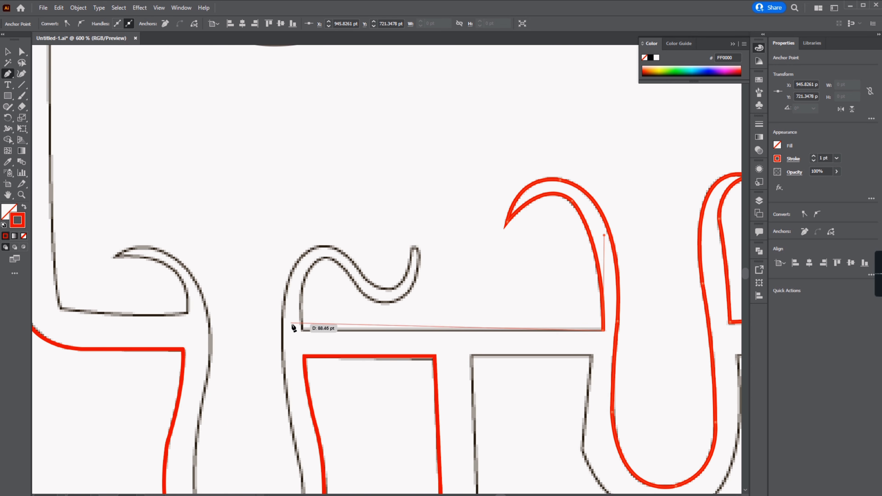
# Step: Trace the inner path around the wavy curl drip
pyautogui.click(301, 329)
pyautogui.moveTo(326, 256); pyautogui.dragTo(360, 248)
pyautogui.click(326, 256)
pyautogui.moveTo(354, 283); pyautogui.dragTo(436, 274)
pyautogui.click(406, 295)
pyautogui.moveTo(411, 245); pyautogui.dragTo(390, 224)
pyautogui.click(411, 245)
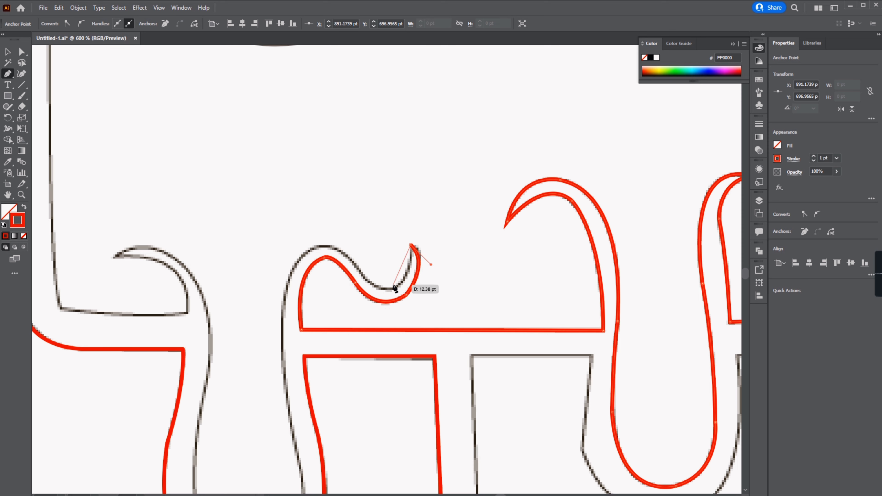
# Step: Continue the inner path down into the long rounded drip
pyautogui.moveTo(388, 289); pyautogui.dragTo(369, 289)
pyautogui.moveTo(361, 273); pyautogui.dragTo(445, 301)
pyautogui.click(443, 299)
pyautogui.moveTo(383, 284); pyautogui.dragTo(351, 472)
pyautogui.click(383, 284)
pyautogui.click(322, 328)
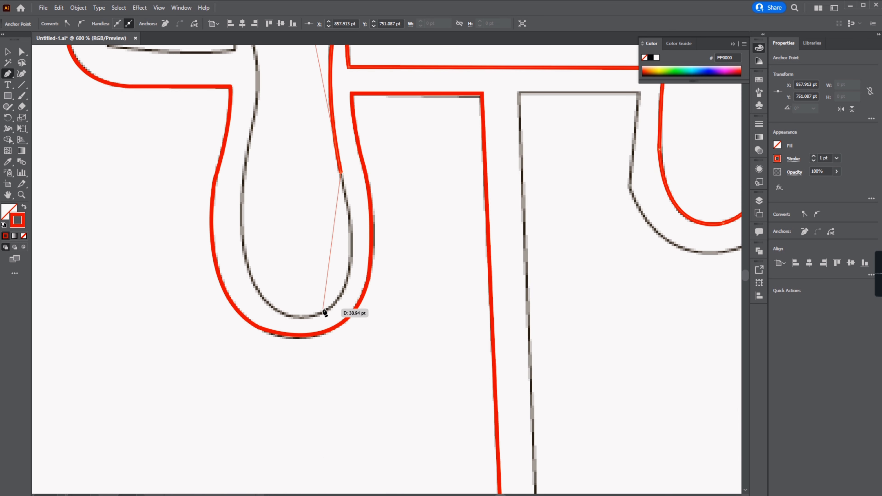
# Step: Trace the inner path around the bottom of the long rounded drip and back up
pyautogui.click(325, 311)
pyautogui.moveTo(324, 312); pyautogui.dragTo(299, 179)
pyautogui.click(300, 306)
pyautogui.moveTo(330, 318); pyautogui.dragTo(239, 227)
pyautogui.click(330, 317)
pyautogui.moveTo(271, 277); pyautogui.dragTo(256, 298)
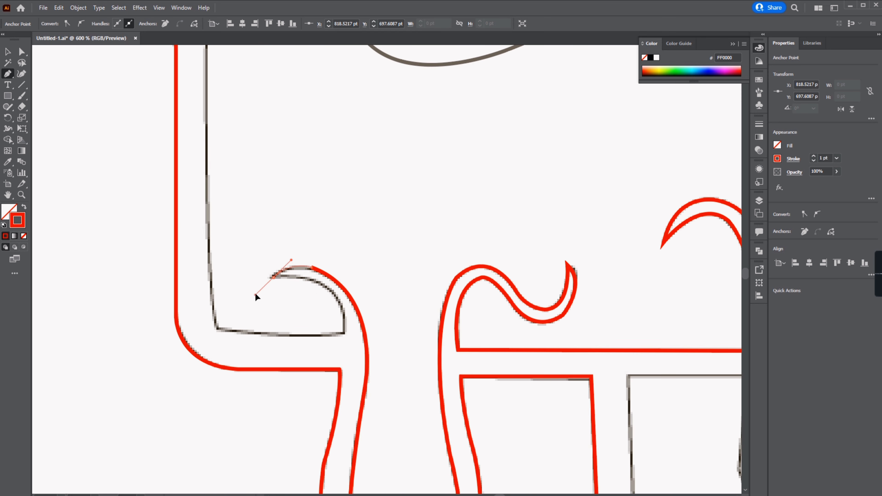
# Step: Trace the inner path around the leftmost hooked drip and up the popsicle's left side
pyautogui.moveTo(344, 334); pyautogui.dragTo(344, 410)
pyautogui.click(343, 334)
pyautogui.moveTo(217, 328); pyautogui.dragTo(175, 318)
pyautogui.moveTo(234, 240); pyautogui.dragTo(293, 363)
pyautogui.moveTo(267, 272); pyautogui.dragTo(266, 208)
pyautogui.moveTo(297, 226); pyautogui.dragTo(300, 437)
pyautogui.click(276, 303)
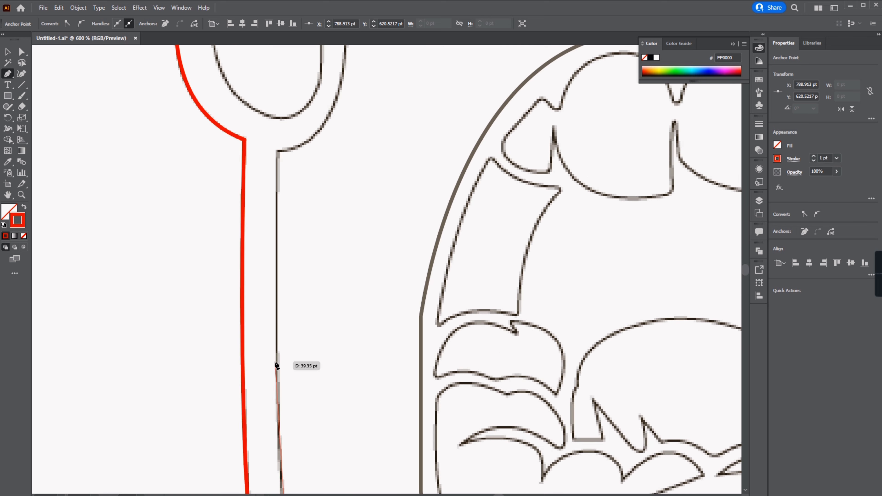
# Step: Continue the inner path up the left side toward the upper drips
pyautogui.click(276, 153)
pyautogui.moveTo(393, 322); pyautogui.dragTo(391, 170)
pyautogui.click(394, 322)
pyautogui.moveTo(401, 257); pyautogui.dragTo(441, 224)
pyautogui.moveTo(430, 300); pyautogui.dragTo(421, 365)
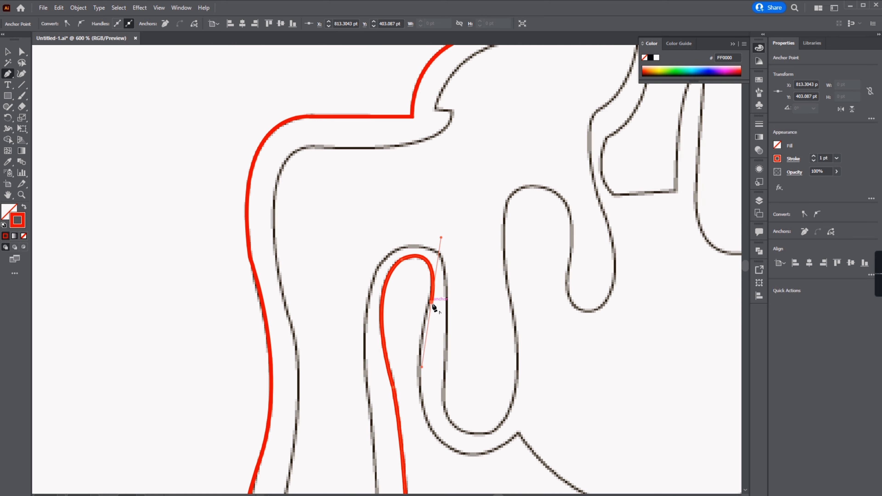
# Step: Trace the inner path around the drips on the upper-left side
pyautogui.click(430, 300)
pyautogui.moveTo(319, 279); pyautogui.dragTo(375, 301)
pyautogui.click(319, 280)
pyautogui.moveTo(385, 263); pyautogui.dragTo(409, 229)
pyautogui.click(385, 263)
pyautogui.moveTo(430, 329); pyautogui.dragTo(541, 321)
pyautogui.click(431, 329)
pyautogui.moveTo(390, 308); pyautogui.dragTo(423, 185)
pyautogui.click(390, 308)
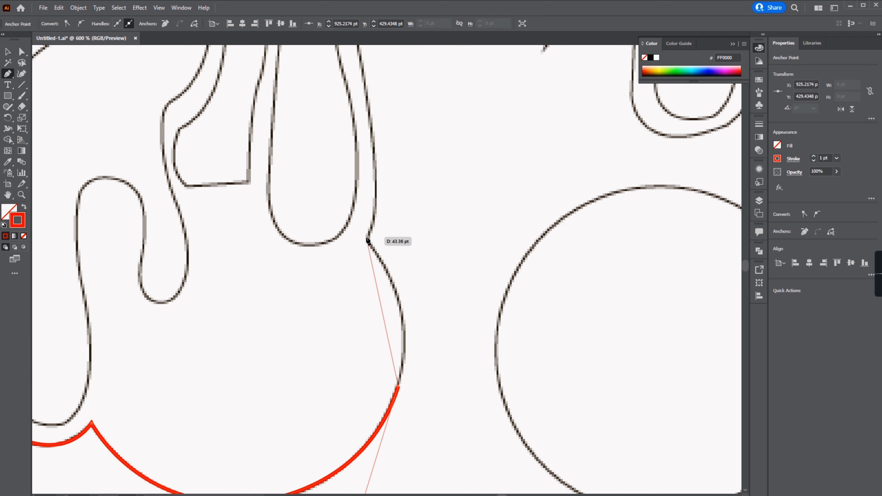
# Step: Trace the inner path around the round blob at the top-left
pyautogui.moveTo(368, 240); pyautogui.dragTo(309, 175)
pyautogui.moveTo(388, 220); pyautogui.dragTo(378, 43)
pyautogui.scroll(-2, 442, 130)
pyautogui.moveTo(392, 174); pyautogui.dragTo(370, 71)
pyautogui.click(391, 173)
pyautogui.moveTo(355, 280); pyautogui.dragTo(350, 134)
pyautogui.click(355, 281)
# Step: Continue the inner path across the top, close it at the top notch and deselect
pyautogui.click(359, 247)
pyautogui.moveTo(368, 236); pyautogui.dragTo(384, 232)
pyautogui.moveTo(409, 128); pyautogui.dragTo(392, 254)
pyautogui.moveTo(415, 262); pyautogui.dragTo(406, 166)
pyautogui.scroll(-4, 337, 230)
pyautogui.scroll(1, 336, 230)
pyautogui.press('a')
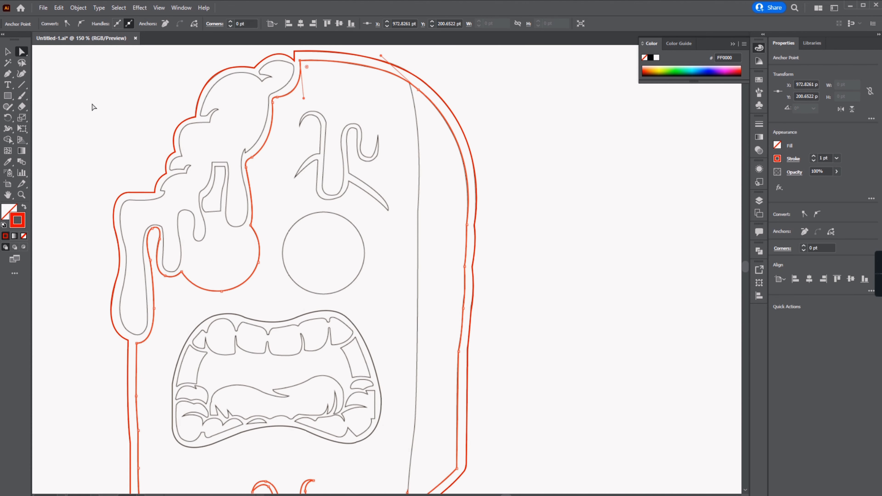
pyautogui.click(92, 107)
pyautogui.moveTo(456, 222); pyautogui.dragTo(350, 264)
pyautogui.scroll(-1, 374, 190)
# Step: Trace the vertical divider line on the popsicle's right side with a new Pen path
pyautogui.click(341, 93)
pyautogui.click(351, 166)
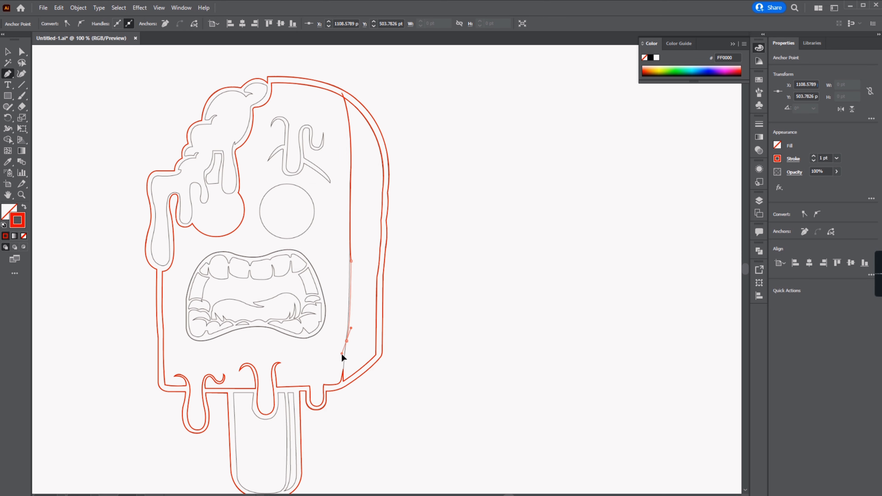
pyautogui.moveTo(341, 354); pyautogui.dragTo(342, 354)
pyautogui.scroll(6, 339, 379)
pyautogui.moveTo(355, 385); pyautogui.dragTo(355, 453)
# Step: Select the divider path and the inner border path and divide them with Pathfinder
pyautogui.click(8, 52)
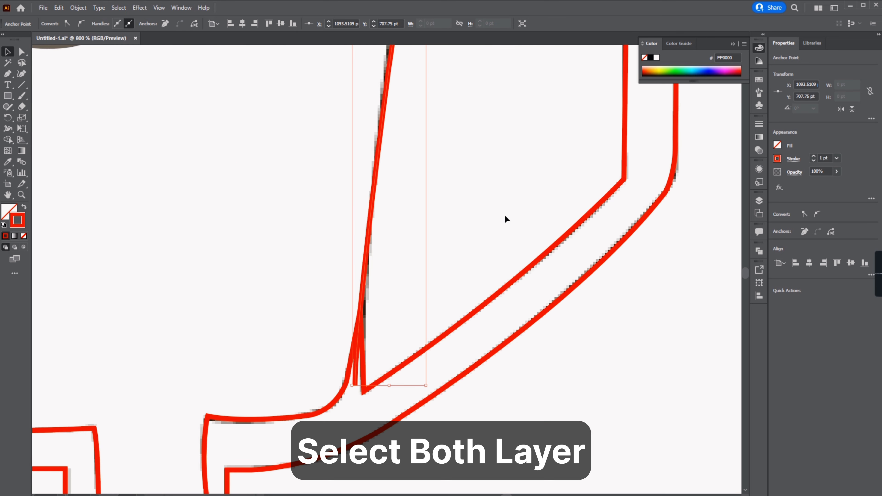
pyautogui.click(374, 178)
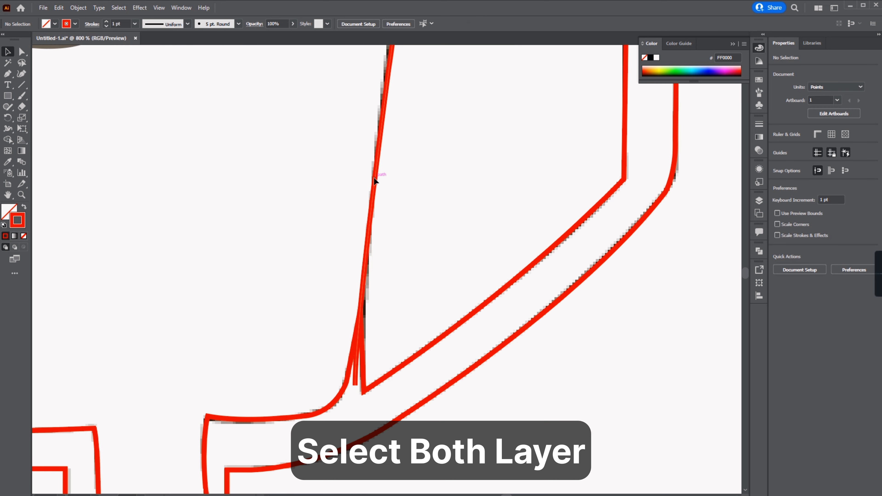
pyautogui.keyDown('shift'); pyautogui.click(530, 268); pyautogui.keyUp('shift')
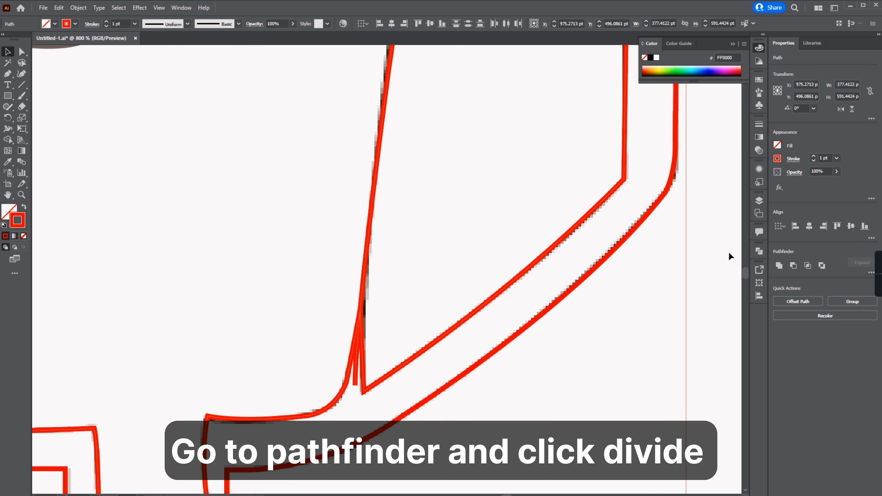
pyautogui.click(871, 273)
pyautogui.click(563, 219)
# Step: Start a Pen path on the left eyebrow and trace down its stem and bottom curve
pyautogui.scroll(-6, 552, 222)
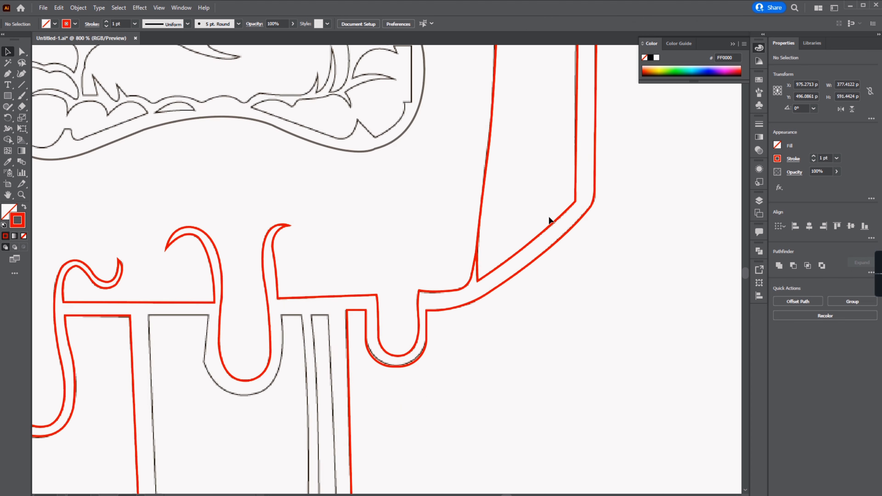
pyautogui.scroll(4, 463, 70)
pyautogui.click(8, 74)
pyautogui.scroll(1, 297, 291)
pyautogui.click(241, 124)
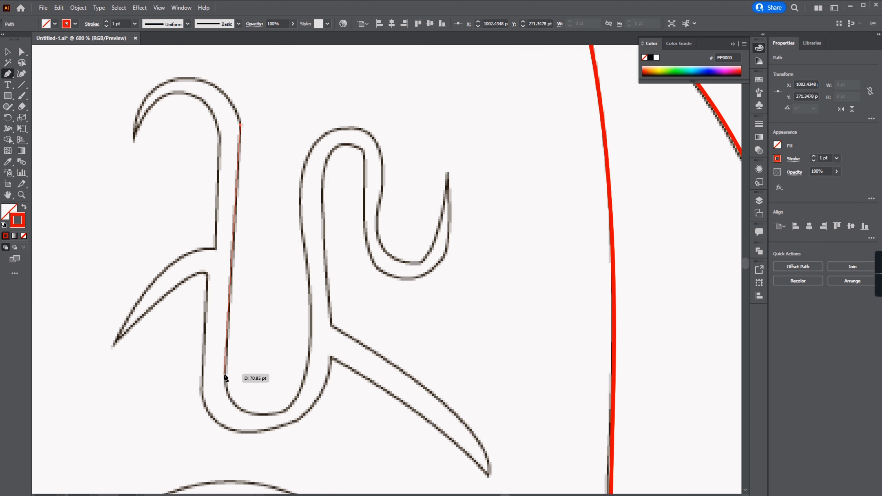
pyautogui.click(224, 374)
pyautogui.moveTo(342, 394); pyautogui.dragTo(343, 393)
pyautogui.click(283, 412)
pyautogui.scroll(2, 314, 382)
pyautogui.moveTo(310, 359); pyautogui.dragTo(307, 271)
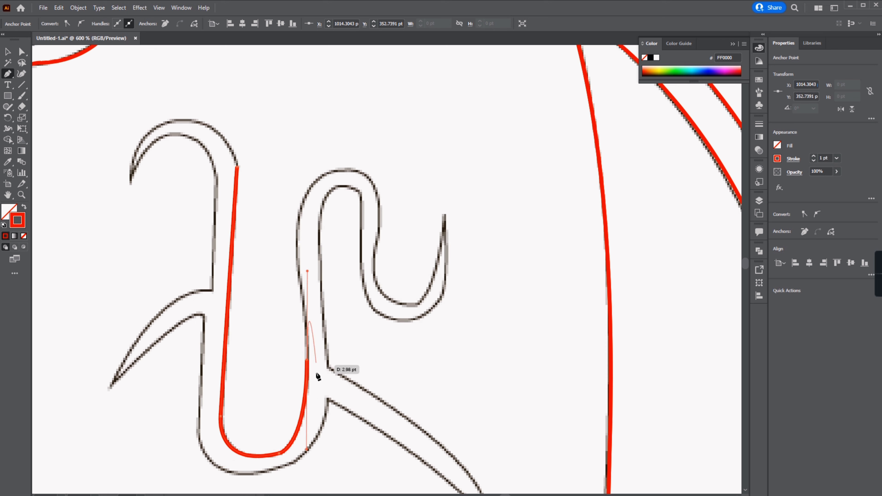
# Step: Continue the eyebrow path up around its curl toward the tip, undoing the last anchor
pyautogui.click(310, 359)
pyautogui.scroll(3, 305, 347)
pyautogui.moveTo(301, 328); pyautogui.dragTo(301, 297)
pyautogui.moveTo(353, 234); pyautogui.dragTo(354, 234)
pyautogui.moveTo(381, 294); pyautogui.dragTo(388, 360)
pyautogui.moveTo(450, 298); pyautogui.dragTo(445, 310)
pyautogui.click(433, 344)
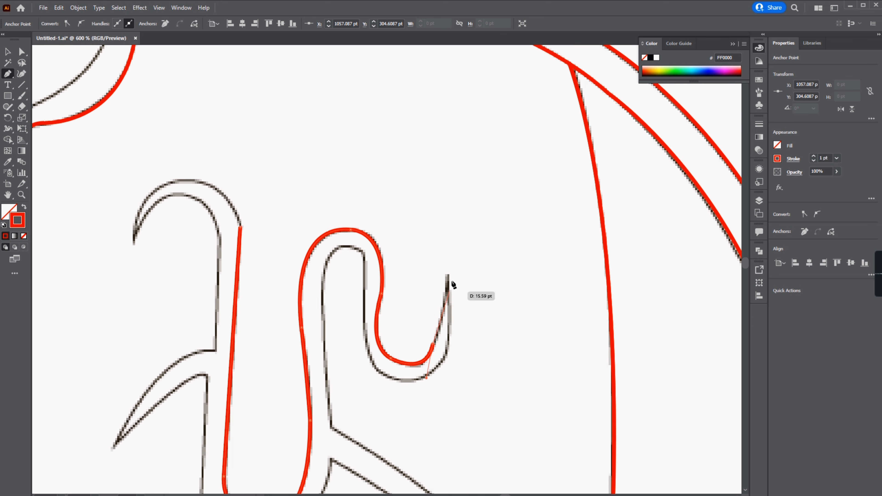
pyautogui.moveTo(448, 274); pyautogui.dragTo(451, 240)
pyautogui.click(448, 274)
pyautogui.moveTo(431, 374); pyautogui.dragTo(396, 385)
pyautogui.hotkey('ctrl', 'z')
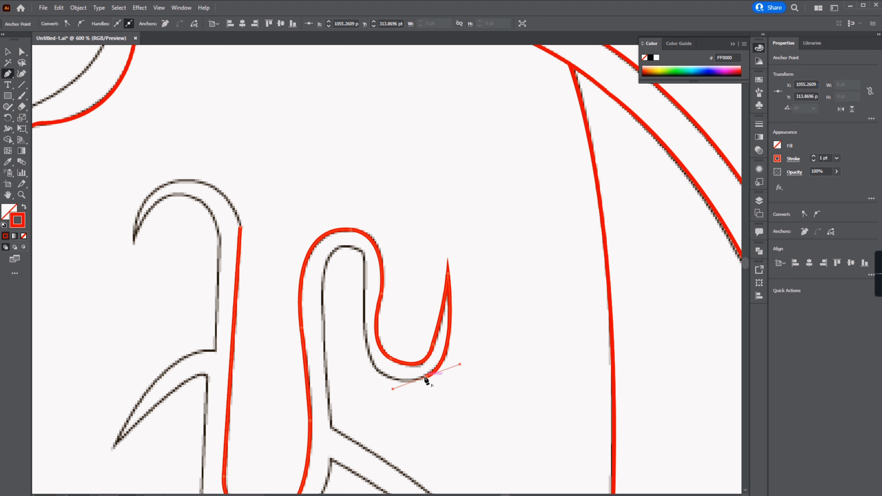
# Step: Continue the eyebrow path back down the curl and along the diagonal spike
pyautogui.moveTo(366, 339); pyautogui.dragTo(360, 283)
pyautogui.click(364, 256)
pyautogui.moveTo(331, 254); pyautogui.dragTo(317, 280)
pyautogui.click(331, 255)
pyautogui.moveTo(331, 425); pyautogui.dragTo(335, 469)
pyautogui.click(317, 334)
pyautogui.moveTo(475, 488); pyautogui.dragTo(399, 459)
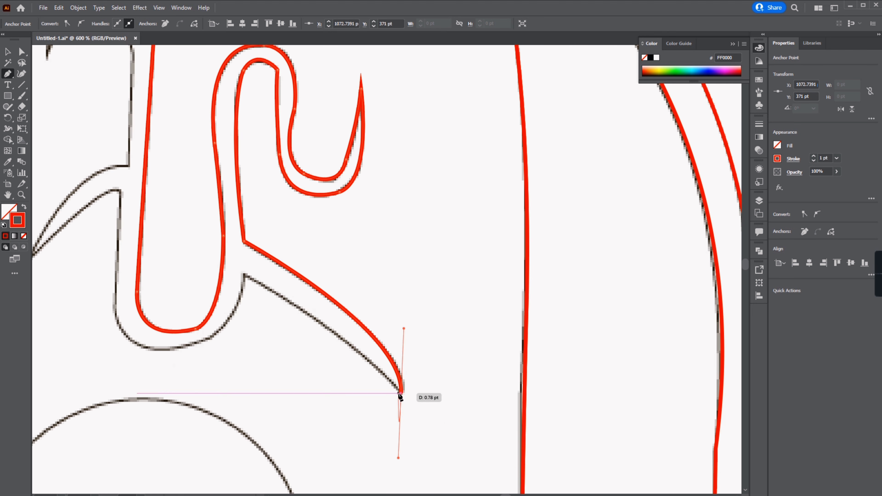
pyautogui.click(402, 394)
# Step: Trace the eyebrow path around its bottom and up to the left spike
pyautogui.moveTo(244, 274); pyautogui.dragTo(172, 248)
pyautogui.click(245, 274)
pyautogui.moveTo(165, 351); pyautogui.dragTo(317, 360)
pyautogui.moveTo(317, 361); pyautogui.dragTo(238, 368)
pyautogui.click(316, 361)
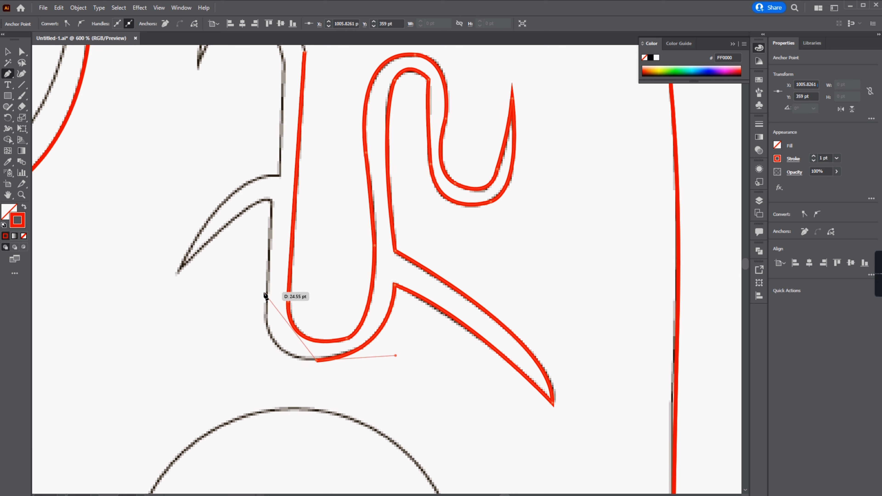
pyautogui.moveTo(266, 296); pyautogui.dragTo(273, 217)
pyautogui.click(272, 200)
pyautogui.moveTo(175, 273); pyautogui.dragTo(95, 355)
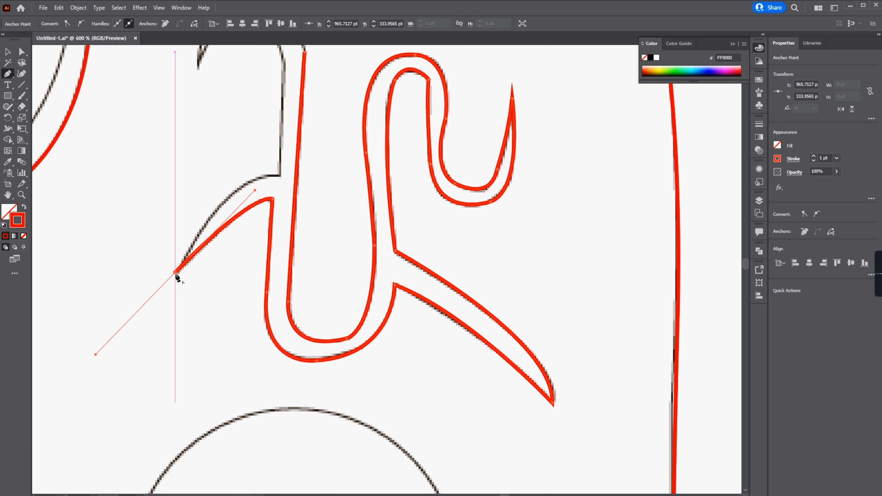
# Step: Trace the left spike and top hook to close the eyebrow path
pyautogui.click(175, 273)
pyautogui.moveTo(280, 176)
pyautogui.mouseDown()
pyautogui.moveTo(345, 172)
pyautogui.moveTo(246, 321)
pyautogui.mouseUp()
pyautogui.click(246, 321)
pyautogui.click(251, 211)
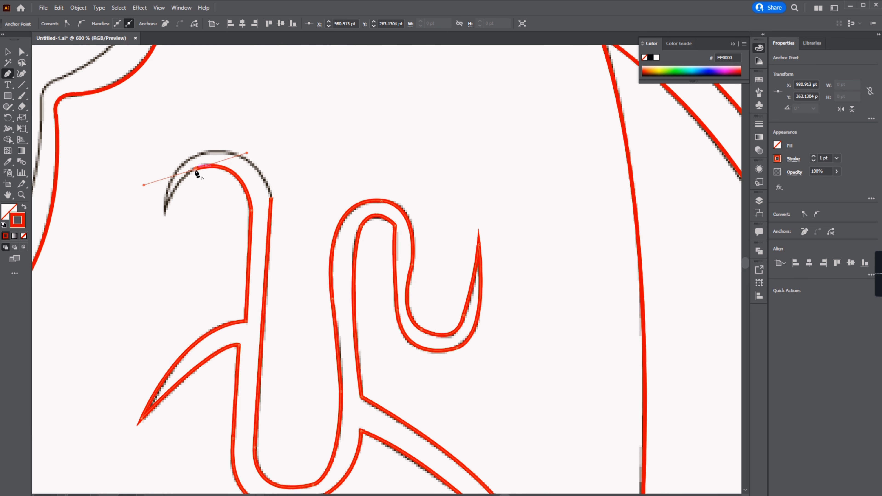
pyautogui.moveTo(165, 212); pyautogui.dragTo(162, 243)
pyautogui.moveTo(232, 154); pyautogui.dragTo(301, 165)
pyautogui.click(232, 154)
pyautogui.moveTo(271, 198); pyautogui.dragTo(285, 245)
# Step: Draw a circle about 93 pt wide with the Ellipse tool and move it onto the eye outline
pyautogui.scroll(-4, 340, 158)
pyautogui.scroll(2, 332, 155)
pyautogui.press('l')
pyautogui.moveTo(189, 142); pyautogui.dragTo(391, 360)
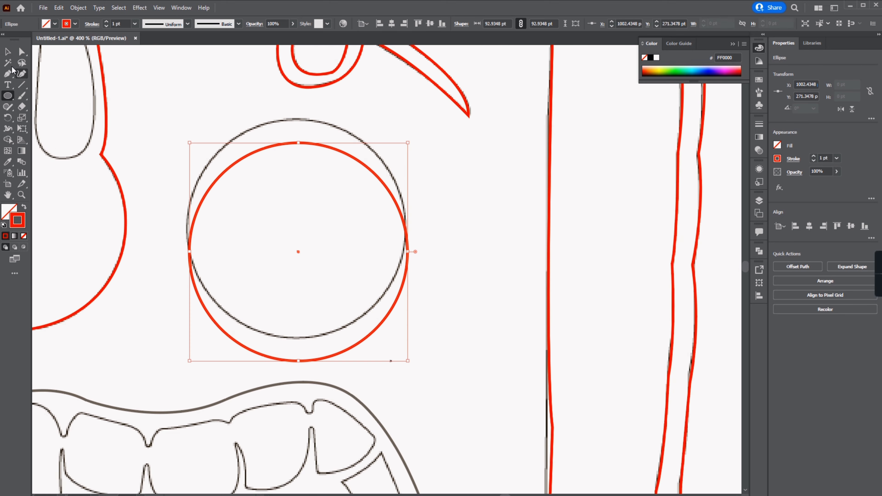
pyautogui.press('v')
pyautogui.moveTo(298, 252); pyautogui.dragTo(295, 229)
pyautogui.click(347, 95)
# Step: Start a Pen path on the mouth's outer outline and trace its top edge and right side
pyautogui.scroll(-2, 347, 95)
pyautogui.scroll(1, 406, 404)
pyautogui.scroll(1, 406, 404)
pyautogui.press('p')
pyautogui.click(293, 76)
pyautogui.moveTo(448, 201); pyautogui.dragTo(521, 166)
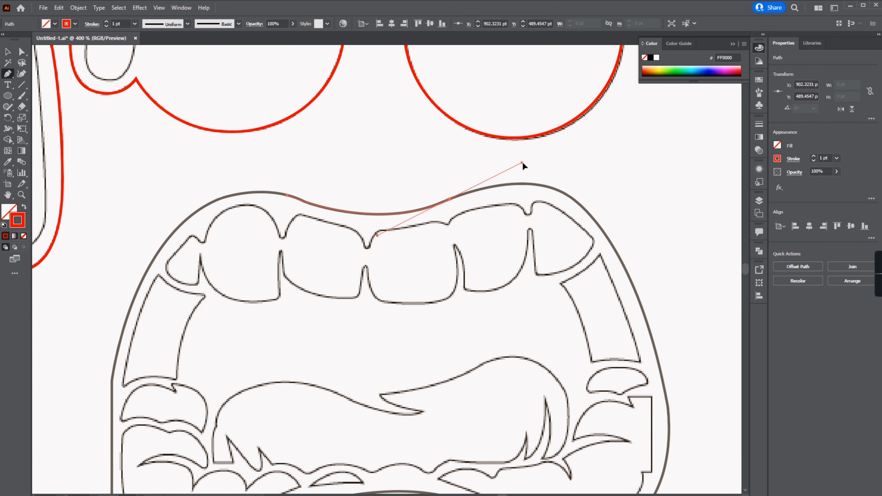
pyautogui.click(448, 201)
pyautogui.moveTo(576, 203); pyautogui.dragTo(624, 244)
pyautogui.click(576, 202)
pyautogui.moveTo(522, 299); pyautogui.dragTo(580, 167)
pyautogui.click(522, 299)
pyautogui.moveTo(496, 299); pyautogui.dragTo(593, 318)
pyautogui.click(496, 299)
pyautogui.moveTo(479, 284); pyautogui.dragTo(451, 269)
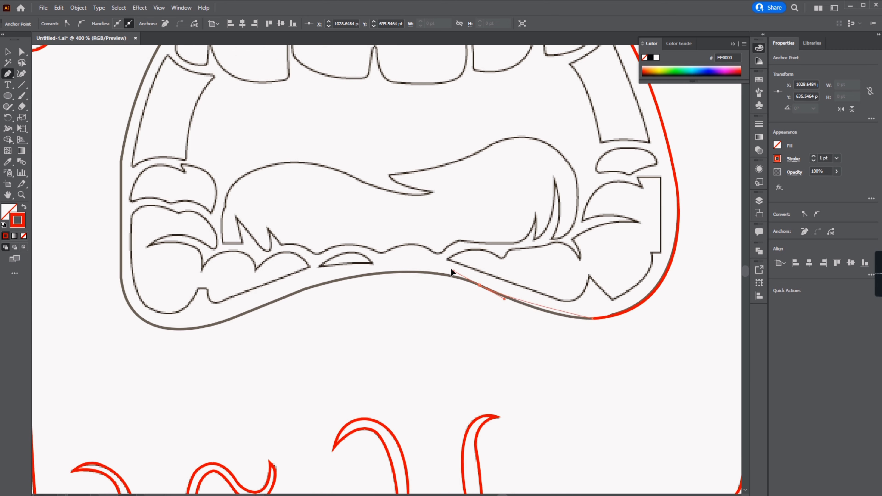
# Step: Trace the mouth outline along its bottom and left side to close the path
pyautogui.moveTo(301, 290); pyautogui.dragTo(189, 329)
pyautogui.click(301, 290)
pyautogui.moveTo(313, 294); pyautogui.dragTo(528, 273)
pyautogui.moveTo(386, 308); pyautogui.dragTo(339, 305)
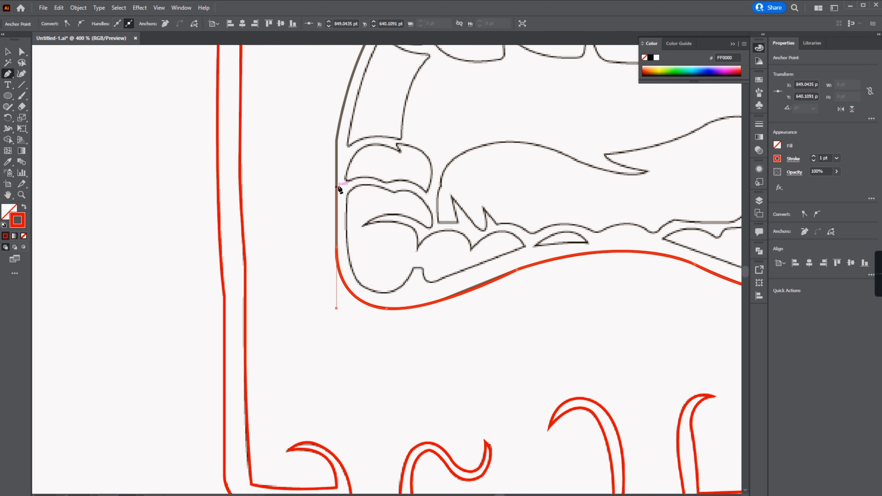
pyautogui.moveTo(337, 187); pyautogui.dragTo(380, 351)
pyautogui.moveTo(377, 329); pyautogui.dragTo(380, 289)
pyautogui.moveTo(508, 283); pyautogui.dragTo(649, 314)
pyautogui.press('v')
# Step: Start a new Pen path tracing the top edge of the upper teeth row
pyautogui.scroll(-2, 325, 126)
pyautogui.press('p')
pyautogui.scroll(5, 403, 224)
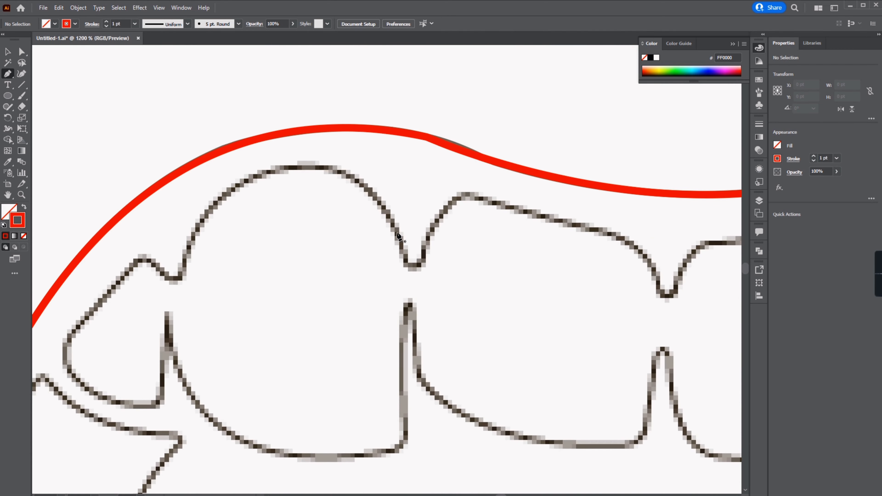
pyautogui.click(324, 167)
pyautogui.moveTo(411, 272); pyautogui.dragTo(438, 381)
pyautogui.click(411, 272)
pyautogui.click(422, 272)
pyautogui.moveTo(468, 193); pyautogui.dragTo(514, 180)
pyautogui.click(468, 192)
pyautogui.click(603, 231)
pyautogui.moveTo(659, 293)
pyautogui.mouseDown()
pyautogui.moveTo(661, 338)
pyautogui.moveTo(685, 278)
pyautogui.mouseUp()
pyautogui.click(676, 293)
pyautogui.moveTo(555, 268); pyautogui.dragTo(599, 284)
pyautogui.click(555, 267)
pyautogui.click(532, 261)
pyautogui.click(586, 269)
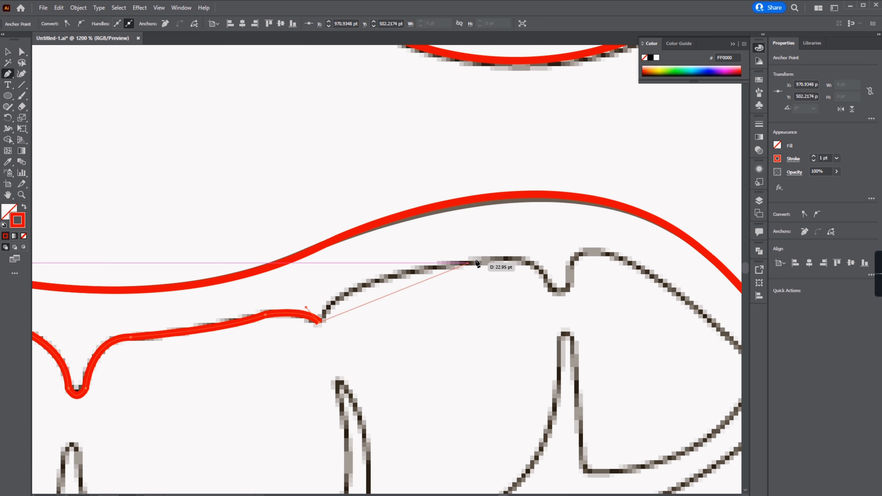
# Step: Continue the upper-teeth path around the right end and along the bottom of the teeth
pyautogui.moveTo(532, 265); pyautogui.dragTo(727, 272)
pyautogui.click(531, 265)
pyautogui.click(571, 271)
pyautogui.moveTo(620, 258); pyautogui.dragTo(669, 277)
pyautogui.click(620, 258)
pyautogui.moveTo(524, 288); pyautogui.dragTo(571, 357)
pyautogui.click(524, 288)
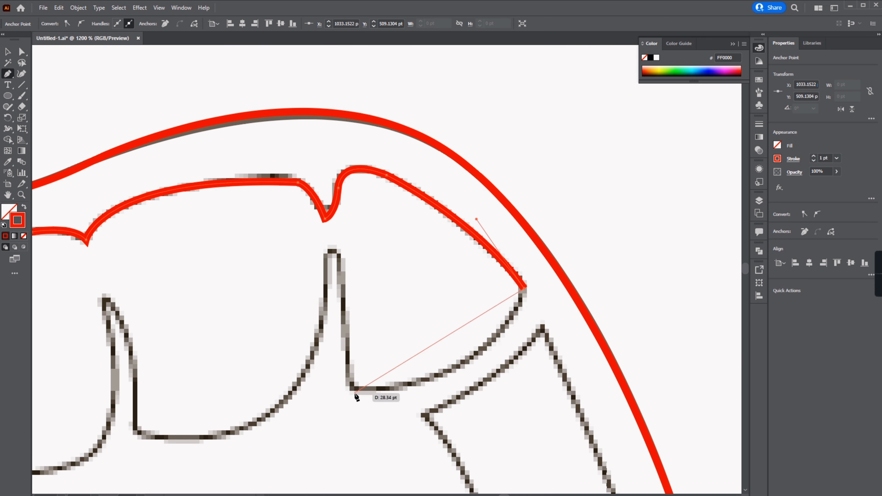
pyautogui.moveTo(351, 393); pyautogui.dragTo(191, 400)
pyautogui.click(352, 392)
pyautogui.click(341, 259)
pyautogui.moveTo(255, 351); pyautogui.dragTo(38, 316)
pyautogui.click(359, 351)
pyautogui.moveTo(324, 214); pyautogui.dragTo(285, 198)
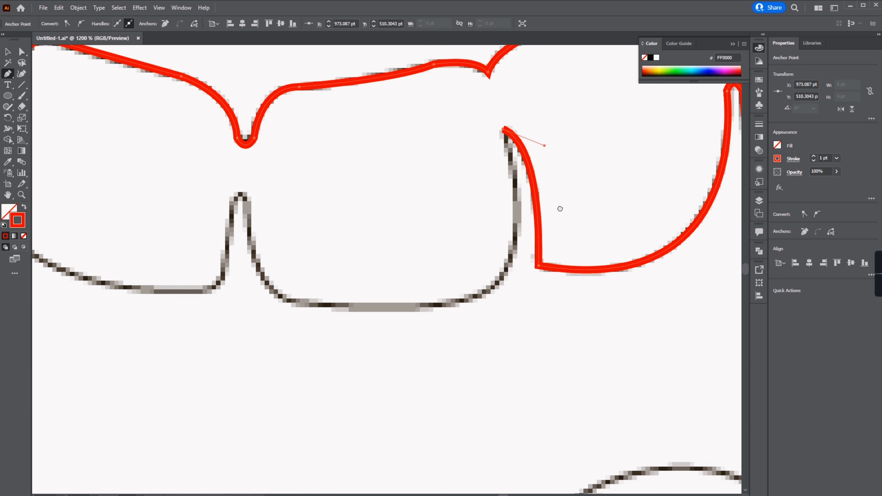
# Step: Trace the bottom of the upper teeth leftward, following each tooth's pointed gap
pyautogui.moveTo(480, 339); pyautogui.dragTo(394, 353)
pyautogui.click(480, 339)
pyautogui.moveTo(291, 326); pyautogui.dragTo(250, 295)
pyautogui.click(291, 326)
pyautogui.moveTo(261, 225); pyautogui.dragTo(251, 141)
pyautogui.click(260, 226)
pyautogui.moveTo(341, 264); pyautogui.dragTo(333, 302)
pyautogui.moveTo(397, 313); pyautogui.dragTo(351, 309)
pyautogui.click(397, 312)
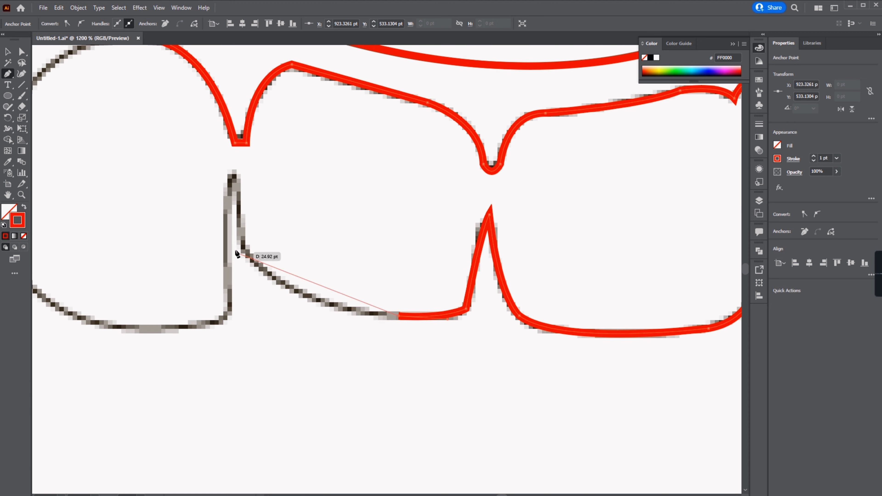
pyautogui.moveTo(242, 242); pyautogui.dragTo(221, 186)
pyautogui.click(242, 243)
pyautogui.click(234, 168)
pyautogui.moveTo(364, 253); pyautogui.dragTo(374, 296)
pyautogui.moveTo(244, 265); pyautogui.dragTo(153, 246)
pyautogui.click(244, 264)
# Step: Complete the upper-teeth path around the leftmost tooth and close it
pyautogui.scroll(-1, 136, 128)
pyautogui.moveTo(338, 199); pyautogui.dragTo(315, 108)
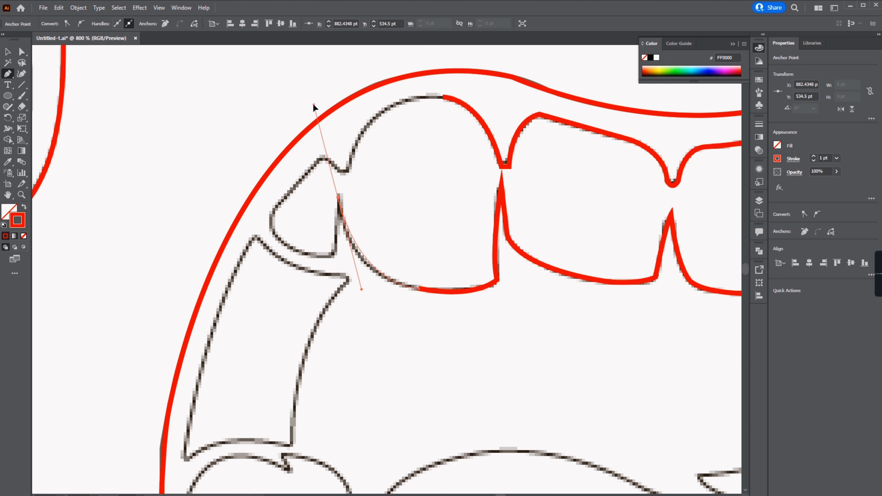
pyautogui.click(338, 200)
pyautogui.click(334, 255)
pyautogui.moveTo(272, 223); pyautogui.dragTo(270, 185)
pyautogui.moveTo(282, 198); pyautogui.dragTo(298, 184)
pyautogui.click(322, 154)
pyautogui.click(347, 177)
pyautogui.moveTo(444, 97); pyautogui.dragTo(524, 113)
# Step: Refine anchor points and handles on the left part of the upper-teeth path
pyautogui.press('a')
pyautogui.moveTo(505, 160); pyautogui.dragTo(505, 152)
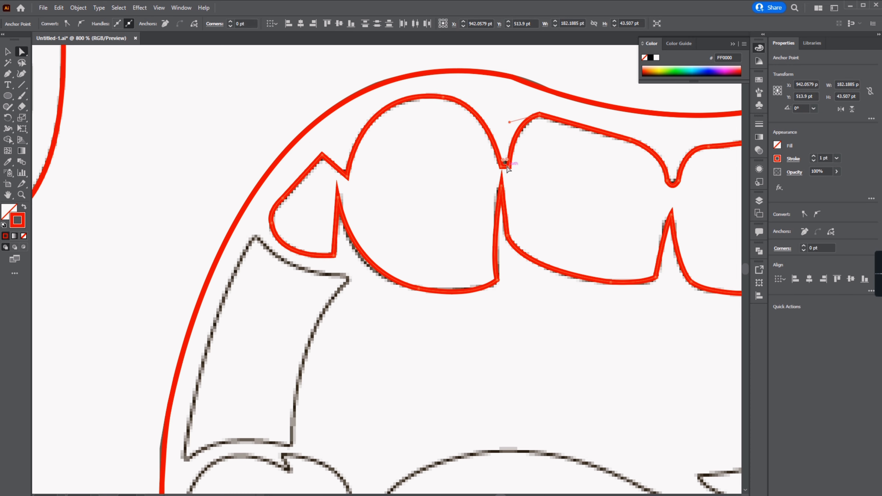
pyautogui.click(501, 188)
pyautogui.moveTo(502, 197); pyautogui.dragTo(502, 209)
pyautogui.click(337, 197)
pyautogui.moveTo(344, 169); pyautogui.dragTo(343, 162)
pyautogui.moveTo(338, 206); pyautogui.dragTo(339, 216)
pyautogui.moveTo(328, 249); pyautogui.dragTo(323, 244)
pyautogui.moveTo(480, 239); pyautogui.dragTo(415, 234)
pyautogui.moveTo(374, 276); pyautogui.dragTo(370, 273)
pyautogui.moveTo(426, 125); pyautogui.dragTo(428, 130)
# Step: Adjust anchors and handles on the right part of the upper-teeth path
pyautogui.click(554, 217)
pyautogui.moveTo(553, 226); pyautogui.dragTo(553, 232)
pyautogui.moveTo(536, 274); pyautogui.dragTo(531, 269)
pyautogui.moveTo(688, 181); pyautogui.dragTo(443, 254)
pyautogui.moveTo(429, 194); pyautogui.dragTo(427, 190)
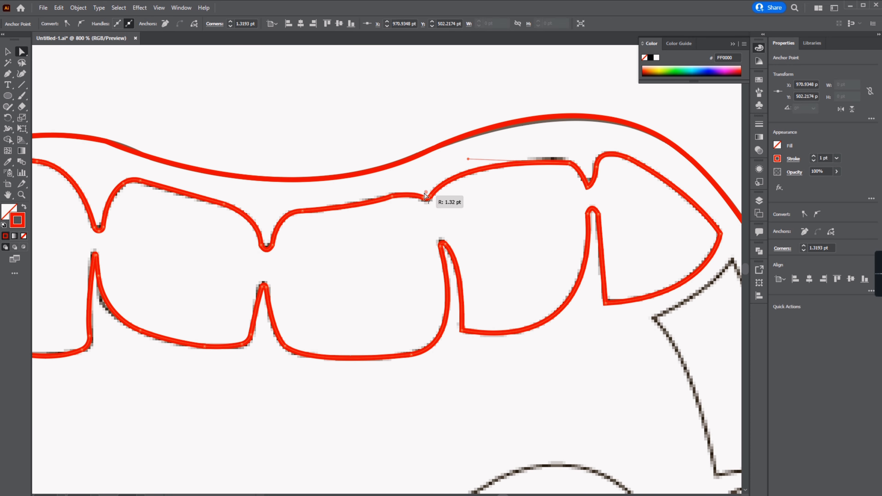
pyautogui.moveTo(590, 175); pyautogui.dragTo(591, 168)
pyautogui.moveTo(592, 213); pyautogui.dragTo(593, 222)
pyautogui.click(720, 233)
pyautogui.moveTo(703, 234); pyautogui.dragTo(698, 236)
pyautogui.scroll(-3, 367, 105)
pyautogui.scroll(2, 196, 236)
# Step: Trace the long side tooth at the mouth's left edge as a closed Pen path
pyautogui.press('p')
pyautogui.click(150, 120)
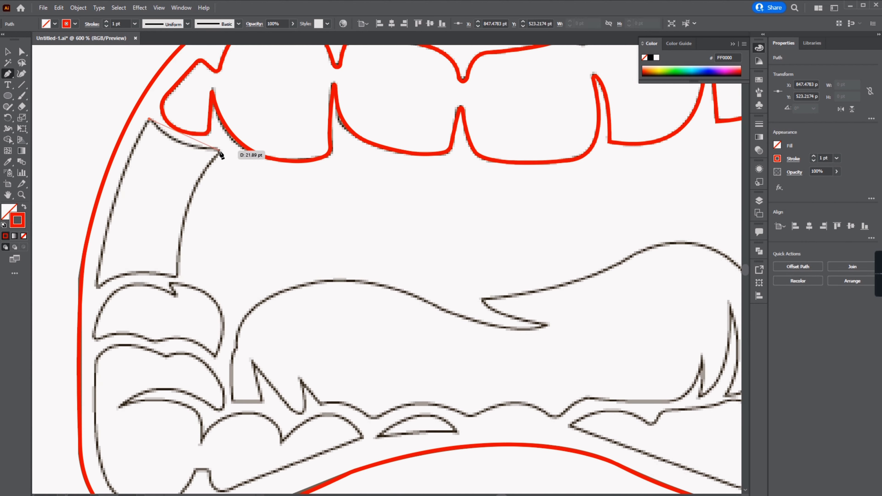
pyautogui.moveTo(222, 152); pyautogui.dragTo(274, 154)
pyautogui.click(222, 151)
pyautogui.moveTo(178, 279); pyautogui.dragTo(179, 364)
pyautogui.click(97, 288)
pyautogui.moveTo(150, 120); pyautogui.dragTo(188, 68)
# Step: Start tracing the lower-left teeth shape along its left side and bottom
pyautogui.moveTo(139, 295); pyautogui.dragTo(257, 235)
pyautogui.click(211, 278)
pyautogui.moveTo(271, 282); pyautogui.dragTo(296, 299)
pyautogui.click(271, 282)
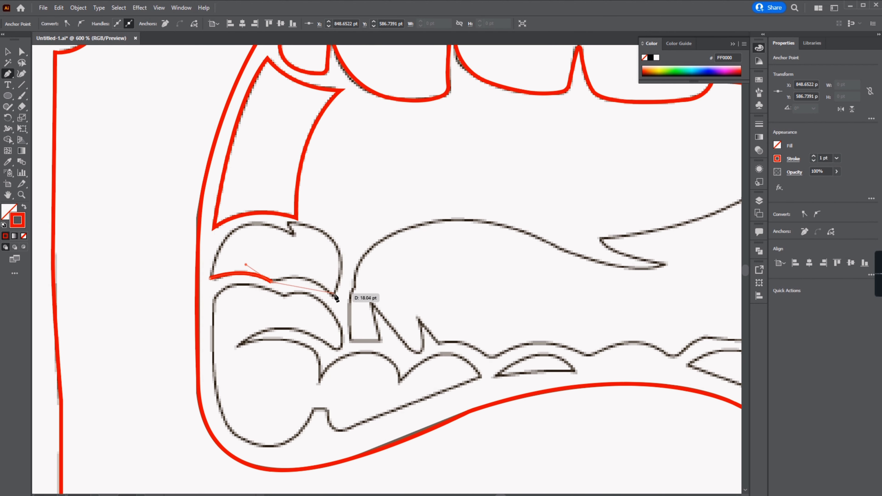
pyautogui.moveTo(192, 366); pyautogui.dragTo(192, 368)
pyautogui.moveTo(243, 347); pyautogui.dragTo(229, 253)
pyautogui.click(224, 251)
pyautogui.moveTo(327, 257); pyautogui.dragTo(378, 306)
pyautogui.click(328, 257)
pyautogui.moveTo(272, 200); pyautogui.dragTo(210, 211)
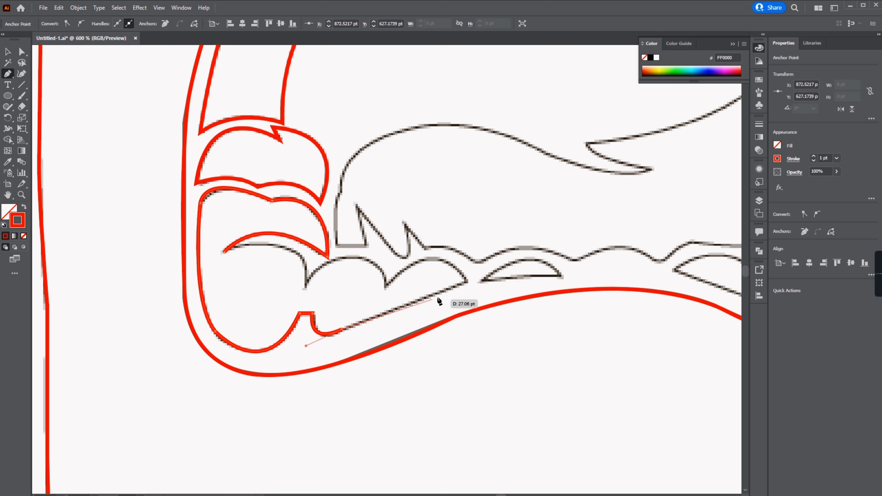
# Step: Finish the lower-left teeth path along its scalloped upper edge and close it
pyautogui.click(466, 282)
pyautogui.moveTo(385, 288); pyautogui.dragTo(320, 354)
pyautogui.click(384, 288)
pyautogui.moveTo(345, 257)
pyautogui.mouseDown()
pyautogui.moveTo(304, 266)
pyautogui.moveTo(295, 311)
pyautogui.mouseUp()
pyautogui.click(344, 258)
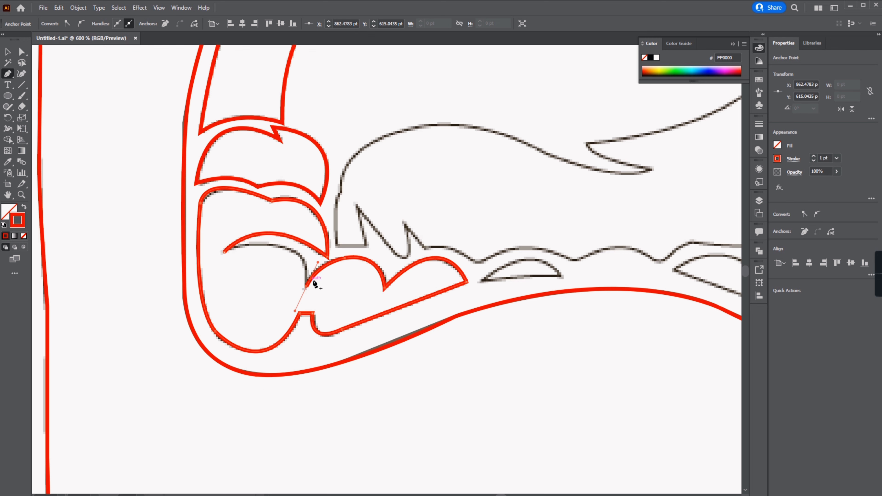
# Step: Adjust the anchor handles of the lower-left teeth path
pyautogui.press('a')
pyautogui.click(131, 291)
pyautogui.click(320, 202)
pyautogui.keyDown('shift'); pyautogui.click(197, 183); pyautogui.keyUp('shift')
pyautogui.moveTo(204, 176); pyautogui.dragTo(209, 172)
pyautogui.click(306, 287)
pyautogui.moveTo(309, 278); pyautogui.dragTo(311, 282)
pyautogui.click(361, 300)
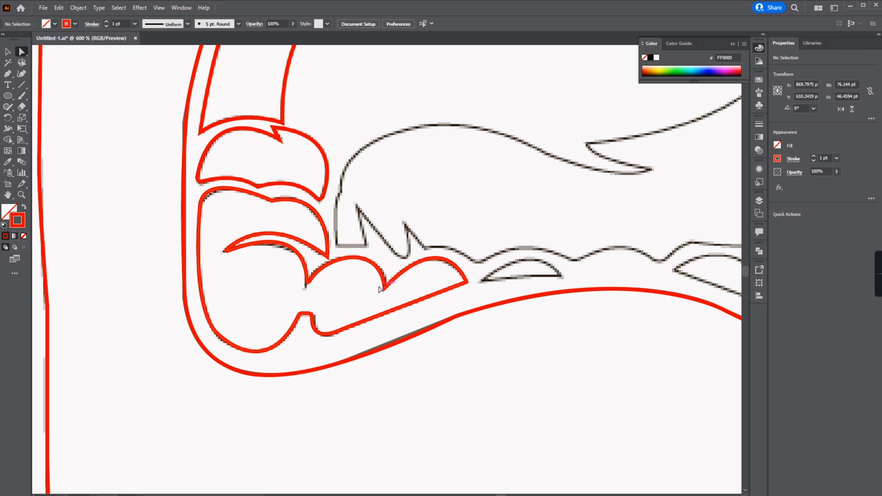
pyautogui.click(385, 288)
# Step: Trace the tongue outline from its left side over the top and around the right drips
pyautogui.press('p')
pyautogui.click(379, 339)
pyautogui.click(299, 345)
pyautogui.moveTo(379, 339); pyautogui.dragTo(392, 384)
pyautogui.click(139, 359)
pyautogui.moveTo(142, 302); pyautogui.dragTo(153, 287)
pyautogui.moveTo(319, 253)
pyautogui.mouseDown()
pyautogui.moveTo(482, 300)
pyautogui.moveTo(497, 295)
pyautogui.moveTo(505, 263)
pyautogui.mouseUp()
pyautogui.click(320, 253)
pyautogui.click(451, 282)
pyautogui.moveTo(388, 255); pyautogui.dragTo(372, 232)
pyautogui.moveTo(546, 209); pyautogui.dragTo(605, 167)
pyautogui.moveTo(671, 280); pyautogui.dragTo(692, 398)
pyautogui.moveTo(632, 354); pyautogui.dragTo(583, 360)
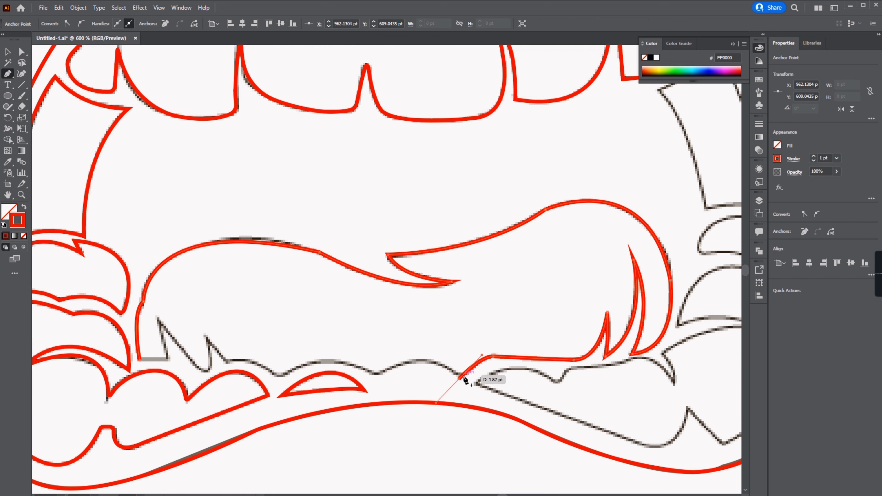
# Step: Continue the tongue path along its wavy bottom edge and close it
pyautogui.click(459, 379)
pyautogui.moveTo(427, 361); pyautogui.dragTo(413, 360)
pyautogui.moveTo(376, 375); pyautogui.dragTo(354, 394)
pyautogui.click(376, 376)
pyautogui.moveTo(280, 376); pyautogui.dragTo(217, 405)
pyautogui.click(279, 375)
pyautogui.click(205, 335)
pyautogui.moveTo(225, 364); pyautogui.dragTo(205, 357)
pyautogui.click(139, 359)
# Step: Smooth anchor handles on the tongue path
pyautogui.press('a')
pyautogui.click(205, 373)
pyautogui.click(459, 378)
pyautogui.moveTo(459, 368); pyautogui.dragTo(459, 362)
pyautogui.moveTo(634, 268); pyautogui.dragTo(633, 273)
pyautogui.scroll(-1, 550, 277)
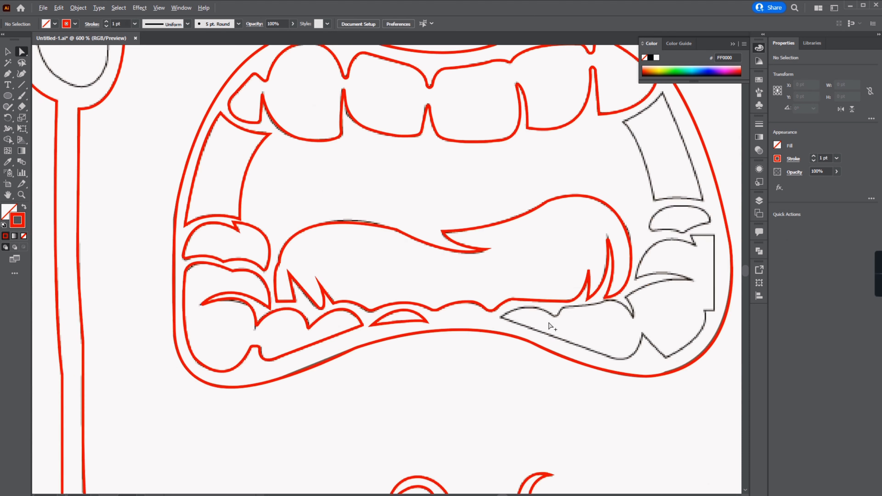
# Step: Trace the jagged lower-right gum and fang shape at the right corner of the mouth as a closed path
pyautogui.scroll(1, 549, 325)
pyautogui.press('p')
pyautogui.click(406, 228)
pyautogui.moveTo(457, 235); pyautogui.dragTo(472, 249)
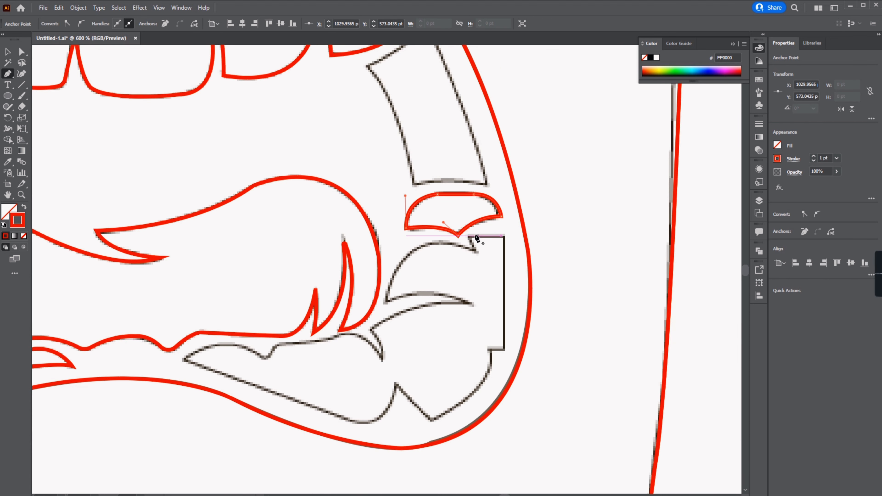
pyautogui.click(478, 253)
pyautogui.moveTo(387, 300); pyautogui.dragTo(374, 380)
pyautogui.click(380, 362)
pyautogui.moveTo(340, 336); pyautogui.dragTo(307, 345)
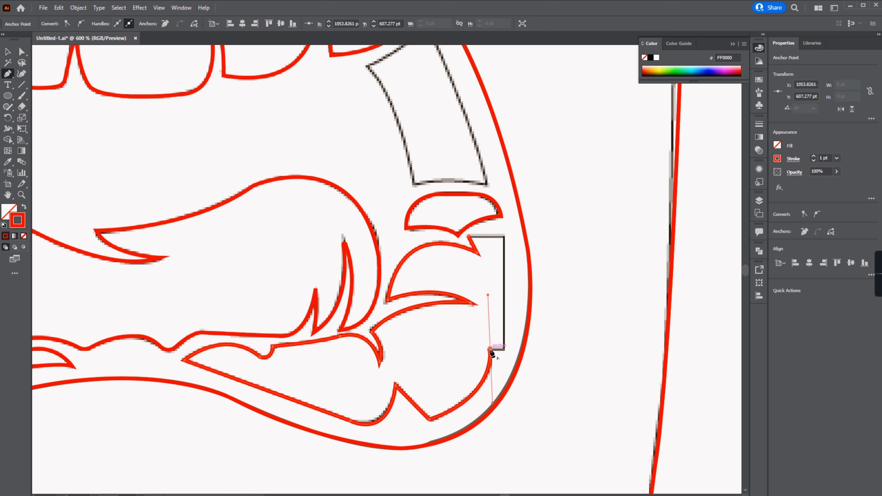
pyautogui.click(476, 237)
pyautogui.press('a')
pyautogui.click(463, 300)
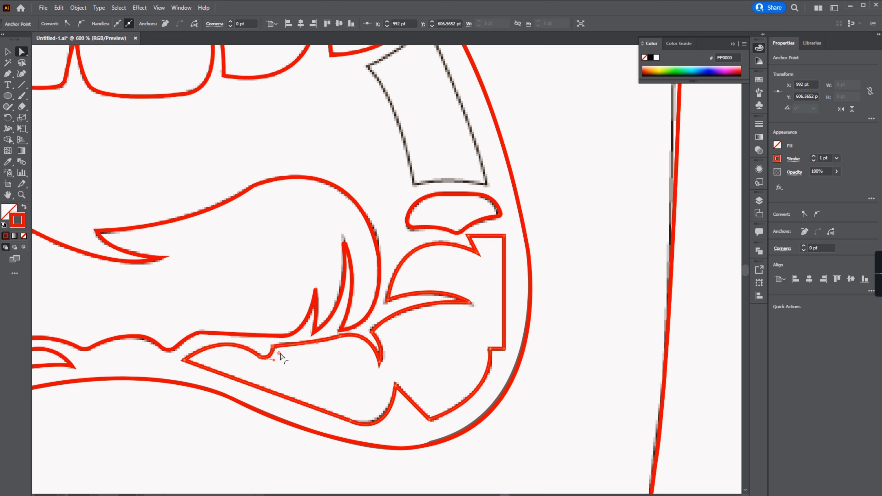
pyautogui.click(428, 423)
pyautogui.moveTo(439, 233); pyautogui.dragTo(431, 409)
# Step: Trace the tall upper-right gum strip at the mouth's right corner as a closed path
pyautogui.press('p')
pyautogui.click(361, 244)
pyautogui.moveTo(418, 199); pyautogui.dragTo(420, 183)
pyautogui.moveTo(480, 363); pyautogui.dragTo(490, 405)
pyautogui.moveTo(407, 362); pyautogui.dragTo(379, 373)
pyautogui.moveTo(361, 245); pyautogui.dragTo(339, 229)
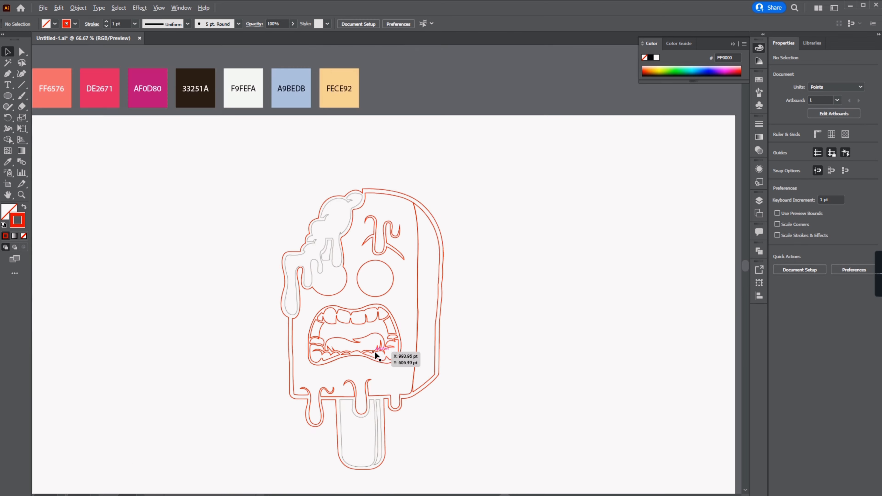
# Step: Start tracing the melting cream outline from the bite at the top of the popsicle
pyautogui.scroll(5, 337, 239)
pyautogui.press('p')
pyautogui.click(405, 97)
pyautogui.moveTo(437, 86); pyautogui.dragTo(480, 152)
pyautogui.click(437, 85)
pyautogui.click(400, 78)
pyautogui.click(398, 69)
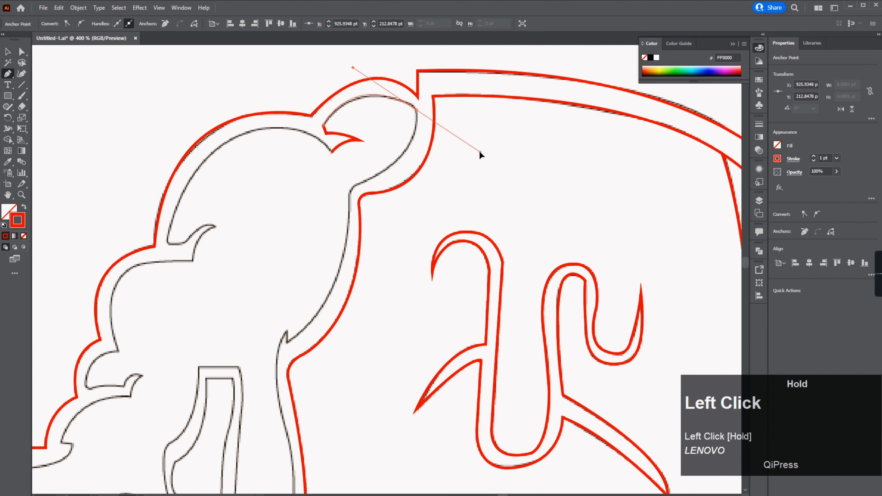
# Step: Continue the cream path down and around its first drips on the left
pyautogui.click(352, 188)
pyautogui.moveTo(289, 341); pyautogui.dragTo(308, 309)
pyautogui.click(305, 297)
pyautogui.moveTo(306, 396); pyautogui.dragTo(318, 271)
pyautogui.moveTo(317, 270); pyautogui.dragTo(344, 330)
pyautogui.click(318, 270)
pyautogui.moveTo(310, 376); pyautogui.dragTo(285, 406)
pyautogui.click(311, 376)
pyautogui.click(265, 356)
pyautogui.moveTo(263, 300); pyautogui.dragTo(274, 226)
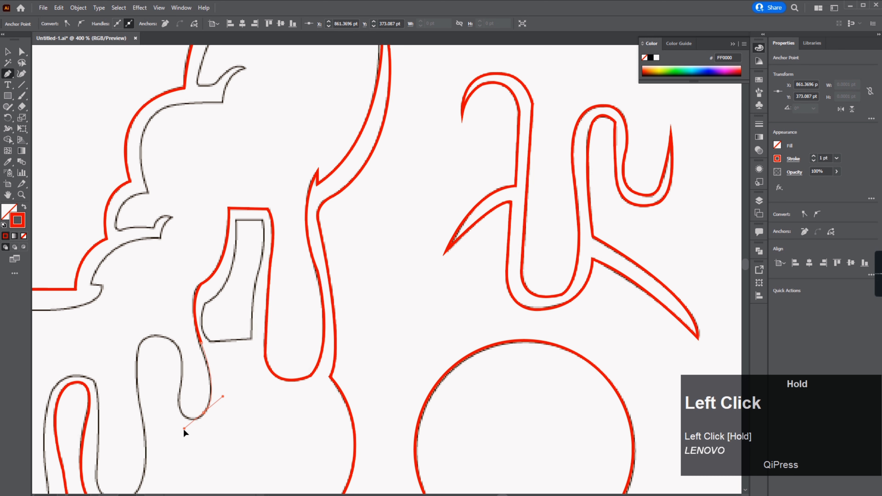
# Step: Continue the cream path around the lower drips on the popsicle's left side
pyautogui.click(203, 412)
pyautogui.moveTo(180, 396); pyautogui.dragTo(139, 390)
pyautogui.click(180, 396)
pyautogui.click(174, 341)
pyautogui.click(137, 358)
pyautogui.moveTo(219, 285); pyautogui.dragTo(168, 348)
pyautogui.moveTo(172, 314); pyautogui.dragTo(173, 266)
pyautogui.click(172, 314)
pyautogui.moveTo(169, 228); pyautogui.dragTo(136, 225)
pyautogui.moveTo(119, 270); pyautogui.dragTo(116, 321)
pyautogui.click(119, 270)
pyautogui.moveTo(166, 208); pyautogui.dragTo(173, 262)
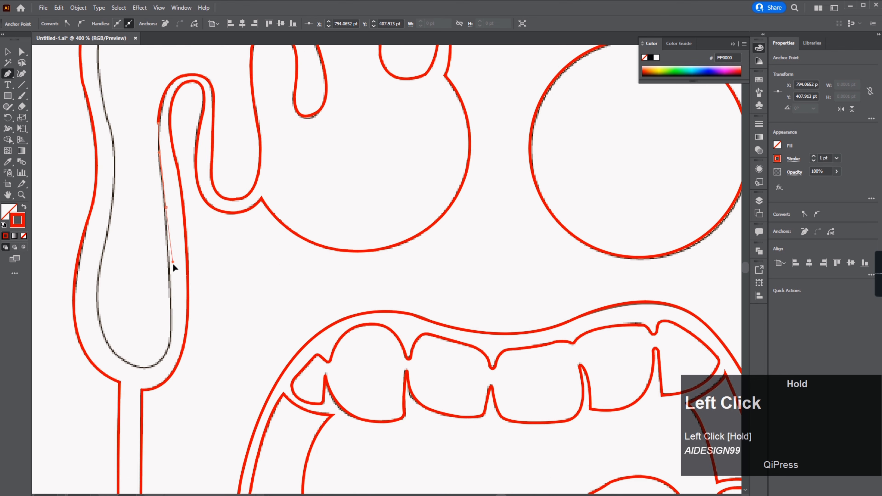
# Step: Continue the cream path up along the popsicle's left edge to the upper curls
pyautogui.click(137, 366)
pyautogui.moveTo(98, 276); pyautogui.dragTo(113, 292)
pyautogui.click(99, 276)
pyautogui.moveTo(113, 295); pyautogui.dragTo(110, 265)
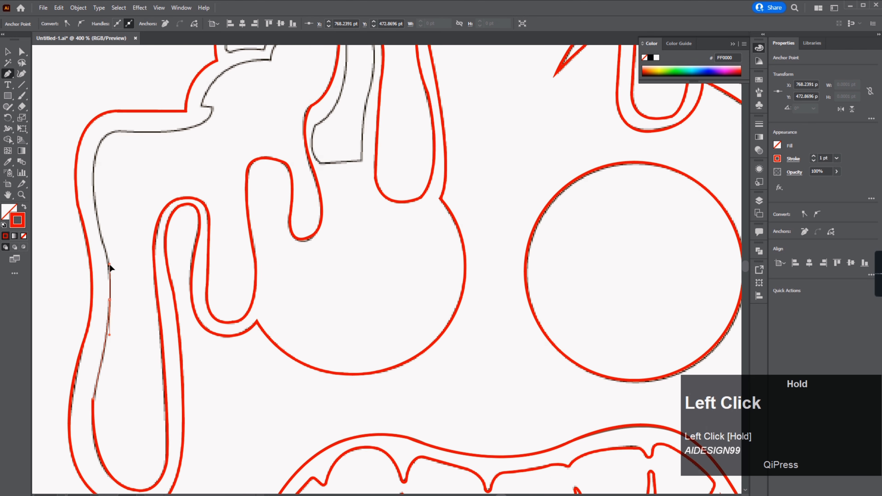
pyautogui.moveTo(118, 139); pyautogui.dragTo(120, 281)
pyautogui.click(171, 278)
pyautogui.moveTo(218, 254); pyautogui.dragTo(212, 232)
pyautogui.moveTo(333, 213); pyautogui.dragTo(339, 209)
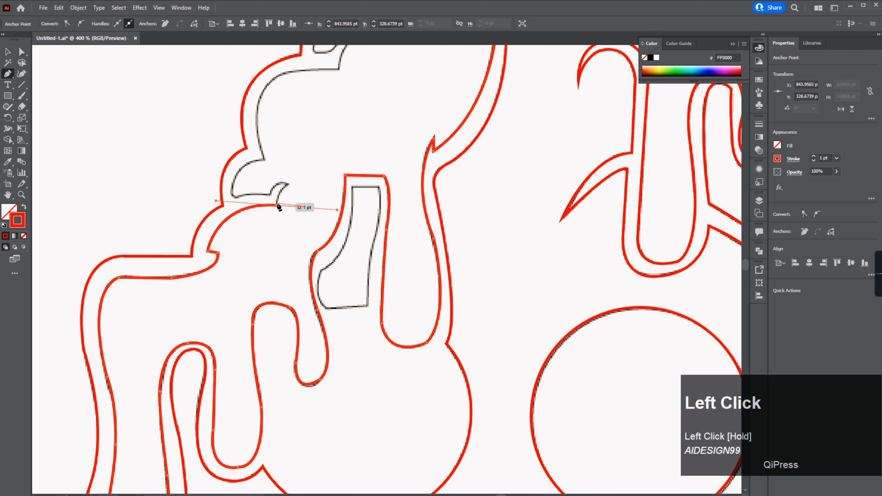
pyautogui.click(277, 205)
# Step: Continue the cream path around the small curl on its upper left
pyautogui.scroll(1, 276, 206)
pyautogui.moveTo(246, 273); pyautogui.dragTo(263, 267)
pyautogui.click(246, 274)
pyautogui.moveTo(219, 293); pyautogui.dragTo(216, 313)
pyautogui.moveTo(171, 295); pyautogui.dragTo(148, 304)
pyautogui.moveTo(160, 283); pyautogui.dragTo(164, 257)
pyautogui.click(160, 283)
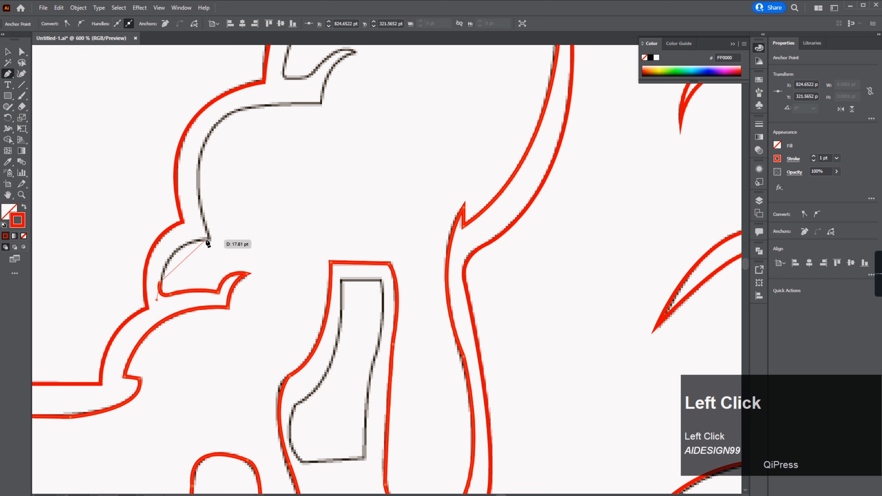
# Step: Finish the cream path over the top curls and close it back at the bite
pyautogui.moveTo(210, 240); pyautogui.dragTo(262, 236)
pyautogui.click(210, 239)
pyautogui.moveTo(268, 101); pyautogui.dragTo(250, 214)
pyautogui.moveTo(202, 233); pyautogui.dragTo(241, 200)
pyautogui.click(203, 233)
pyautogui.moveTo(302, 217); pyautogui.dragTo(393, 223)
pyautogui.moveTo(335, 163); pyautogui.dragTo(337, 166)
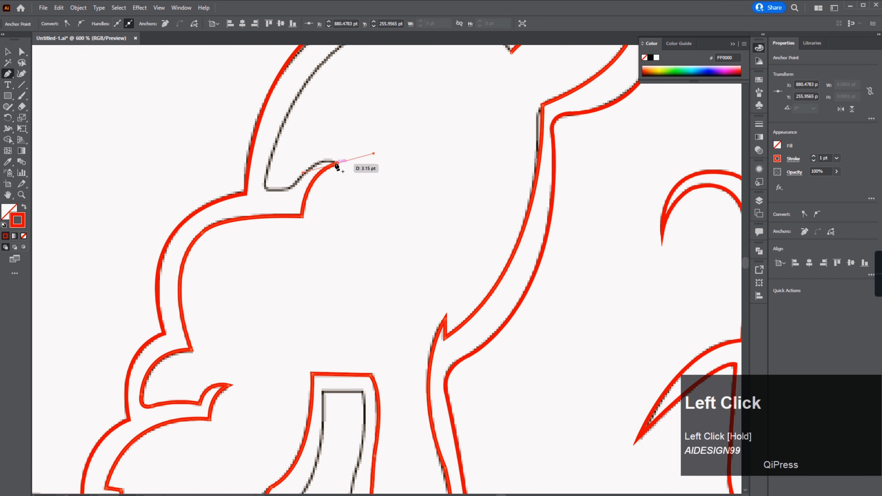
pyautogui.click(265, 186)
pyautogui.moveTo(333, 104); pyautogui.dragTo(240, 240)
pyautogui.moveTo(294, 158); pyautogui.dragTo(390, 135)
pyautogui.click(293, 159)
pyautogui.moveTo(419, 184); pyautogui.dragTo(454, 232)
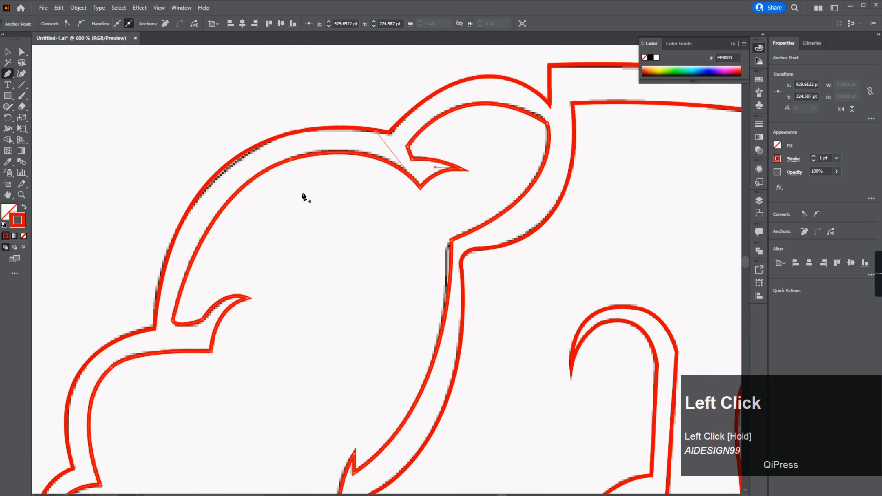
# Step: Trace the hollow inside the left drip as a closed path and adjust its corner anchor
pyautogui.press('a')
pyautogui.scroll(1, 332, 215)
pyautogui.moveTo(331, 213); pyautogui.dragTo(332, 217)
pyautogui.moveTo(306, 414); pyautogui.dragTo(443, 208)
pyautogui.press('p')
pyautogui.click(305, 104)
pyautogui.click(358, 104)
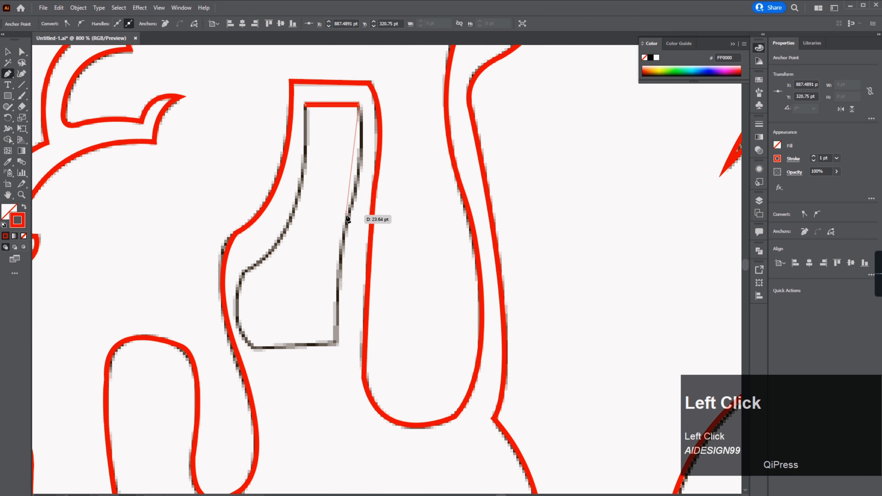
pyautogui.moveTo(244, 272); pyautogui.dragTo(261, 221)
pyautogui.click(244, 272)
pyautogui.moveTo(305, 104); pyautogui.dragTo(298, 65)
pyautogui.press('a')
pyautogui.click(245, 378)
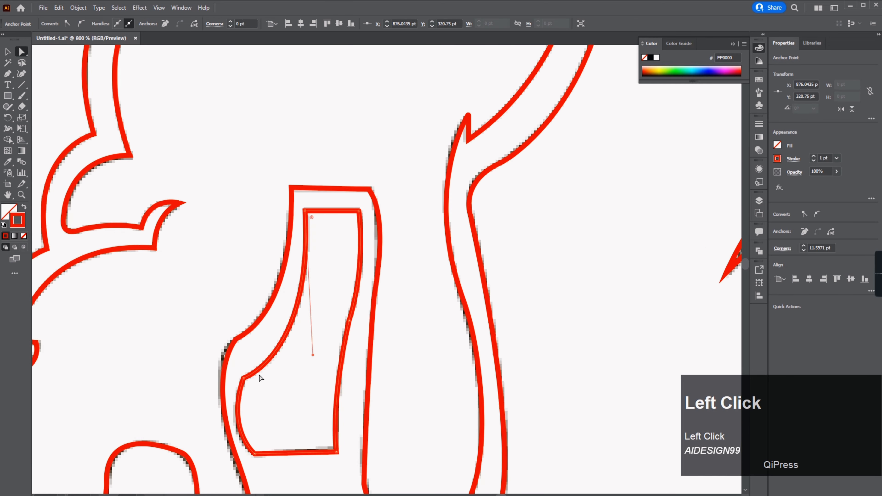
pyautogui.click(237, 339)
# Step: Trace the popsicle stick outline from its top left down around its rounded bottom and central drip
pyautogui.scroll(-5, 263, 212)
pyautogui.scroll(2, 317, 442)
pyautogui.moveTo(318, 442); pyautogui.dragTo(245, 101)
pyautogui.press('p')
pyautogui.click(182, 117)
pyautogui.click(193, 368)
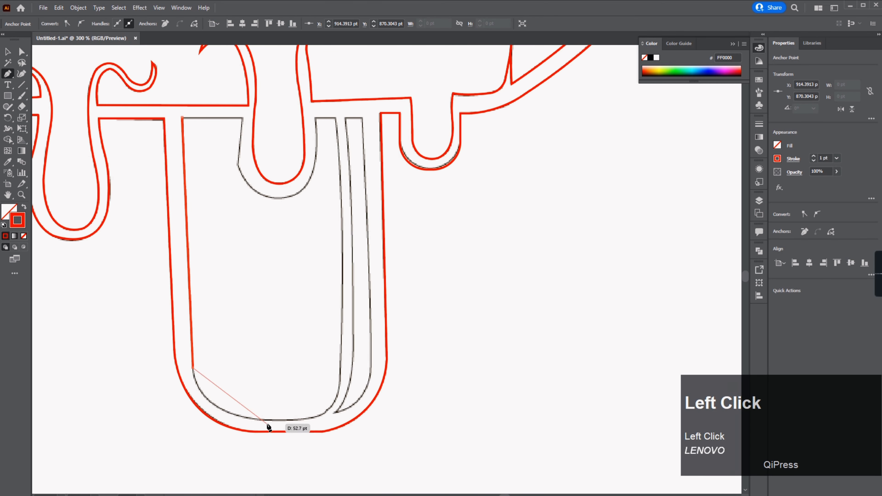
pyautogui.moveTo(339, 385); pyautogui.dragTo(341, 343)
pyautogui.click(339, 386)
pyautogui.moveTo(352, 223); pyautogui.dragTo(326, 237)
pyautogui.click(327, 285)
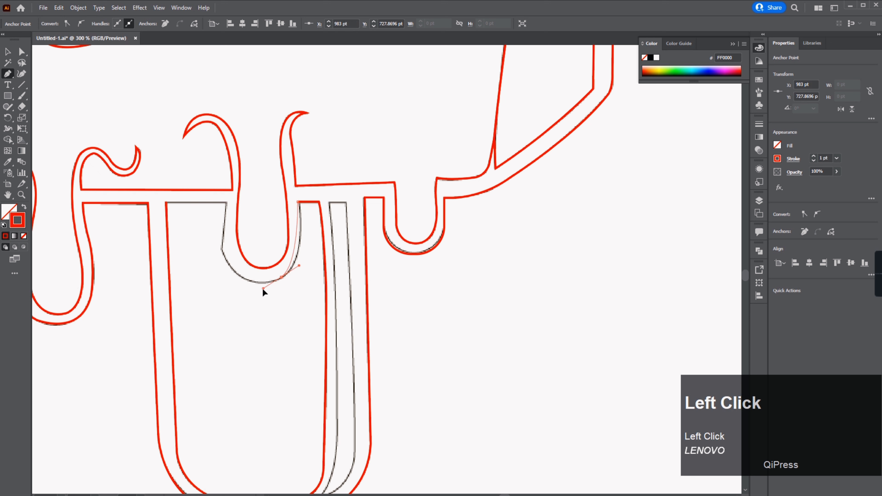
# Step: Complete the stick path around the drip and close it at the stick's top left
pyautogui.moveTo(262, 289); pyautogui.dragTo(255, 293)
pyautogui.moveTo(221, 242); pyautogui.dragTo(215, 183)
pyautogui.click(222, 242)
pyautogui.click(227, 202)
pyautogui.click(167, 202)
# Step: Trace the narrow strip along the stick's right side as a closed path and adjust its bottom handle
pyautogui.click(329, 202)
pyautogui.click(346, 202)
pyautogui.moveTo(349, 458); pyautogui.dragTo(351, 345)
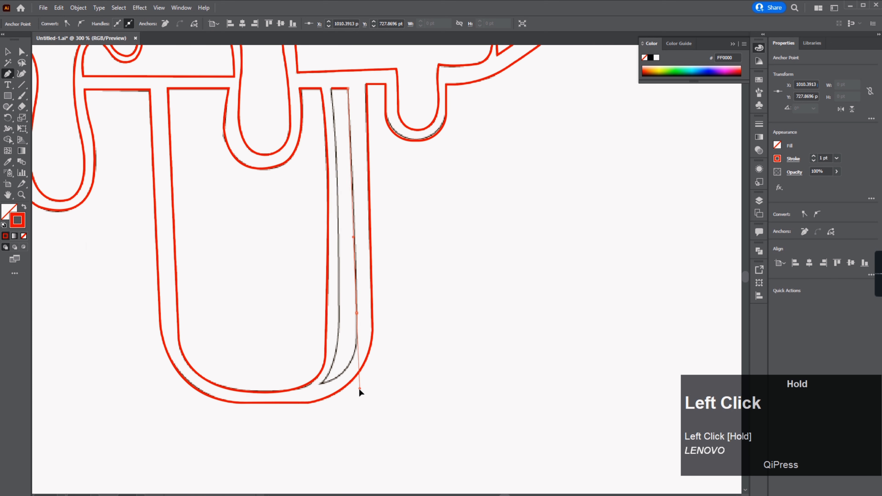
pyautogui.click(323, 383)
pyautogui.moveTo(275, 389); pyautogui.dragTo(274, 389)
pyautogui.click(321, 383)
pyautogui.moveTo(342, 277); pyautogui.dragTo(323, 294)
pyautogui.click(322, 377)
pyautogui.click(314, 170)
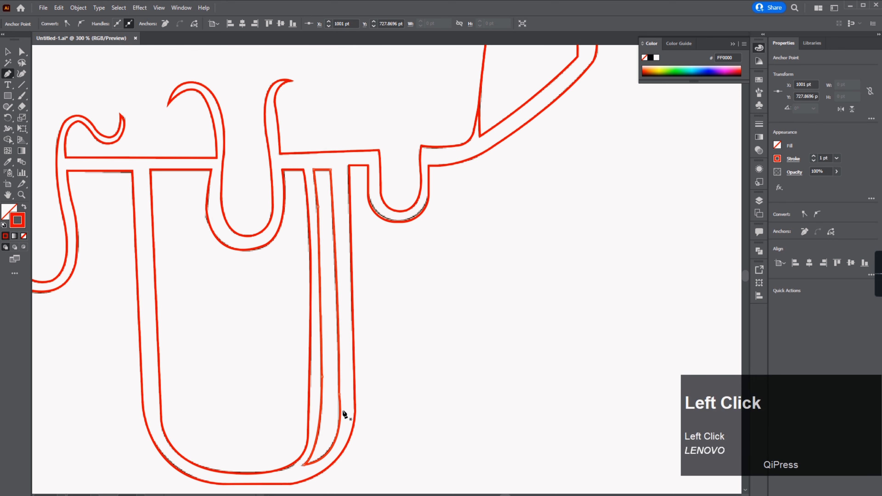
pyautogui.press('a')
pyautogui.click(339, 394)
pyautogui.moveTo(349, 461); pyautogui.dragTo(348, 456)
pyautogui.click(437, 335)
# Step: Fill the outer border shape with the 33251A swatch color using the Eyedropper
pyautogui.scroll(-4, 437, 335)
pyautogui.scroll(2, 397, 129)
pyautogui.moveTo(396, 129); pyautogui.dragTo(394, 205)
pyautogui.scroll(-3, 393, 205)
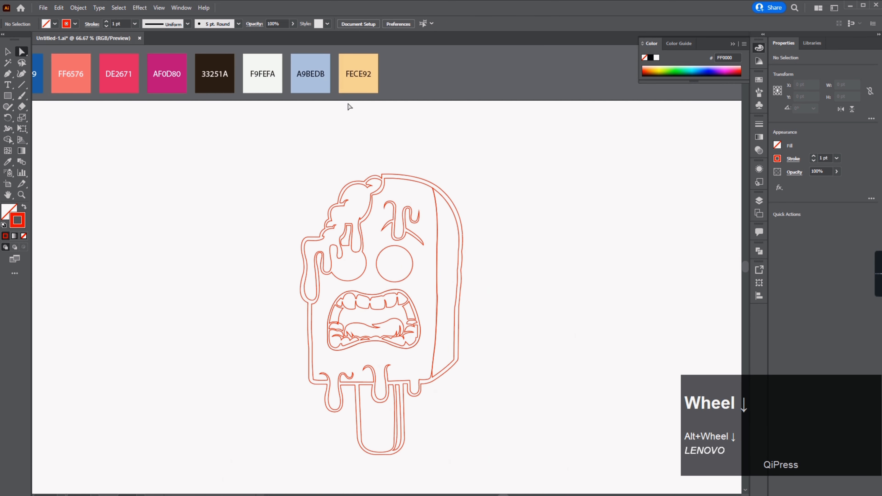
pyautogui.moveTo(349, 108); pyautogui.dragTo(356, 182)
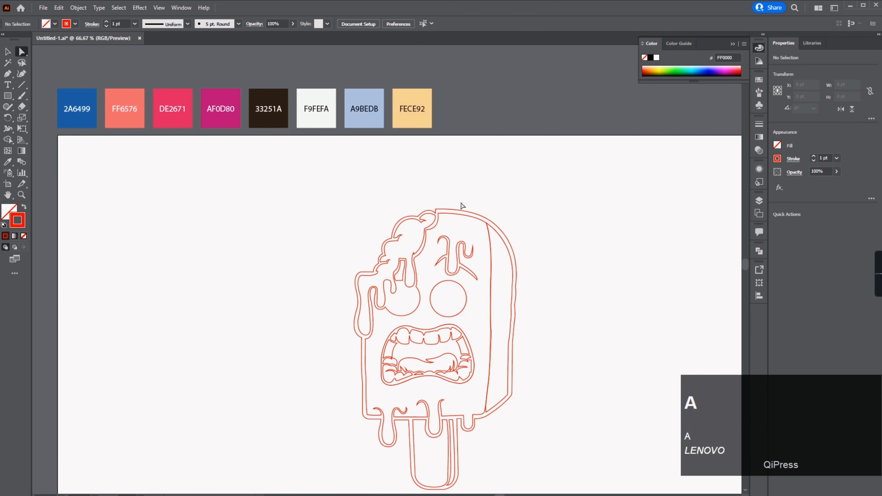
pyautogui.click(459, 209)
pyautogui.press('i')
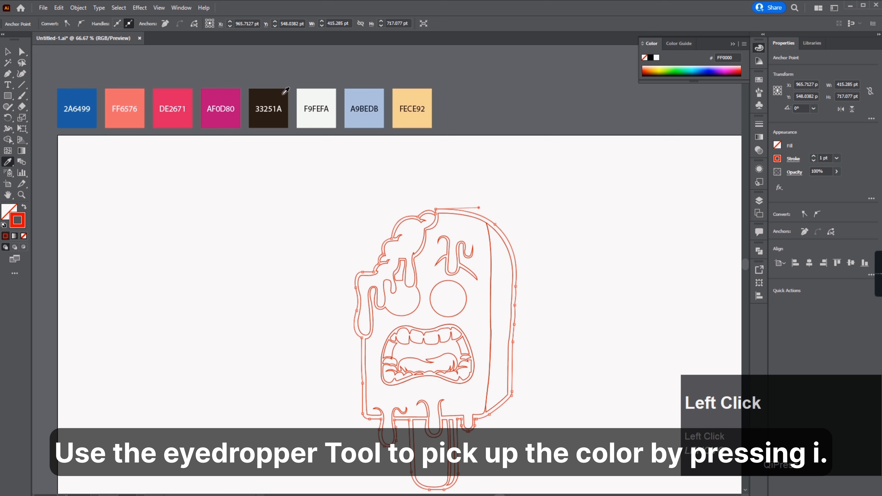
pyautogui.click(283, 93)
pyautogui.press('a')
pyautogui.click(406, 203)
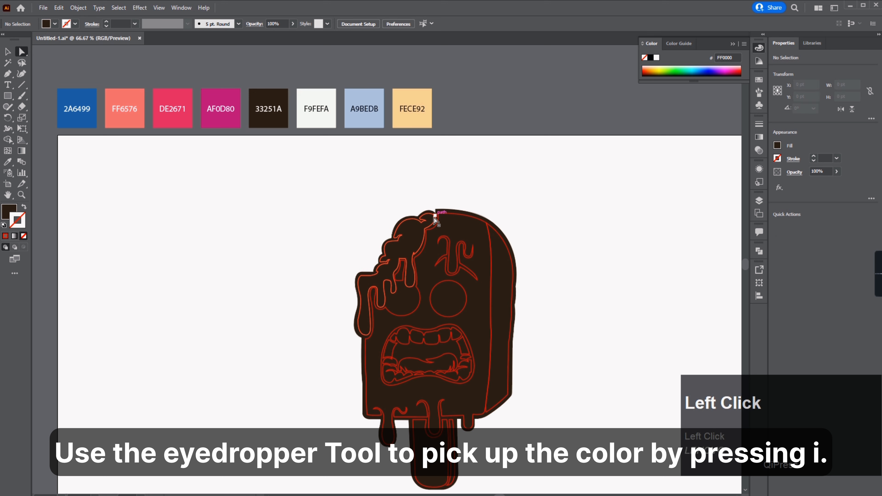
# Step: Fill the melting cream shape with the F9FEFA swatch color
pyautogui.click(434, 219)
pyautogui.press('i')
pyautogui.click(316, 108)
pyautogui.press('a')
pyautogui.click(330, 177)
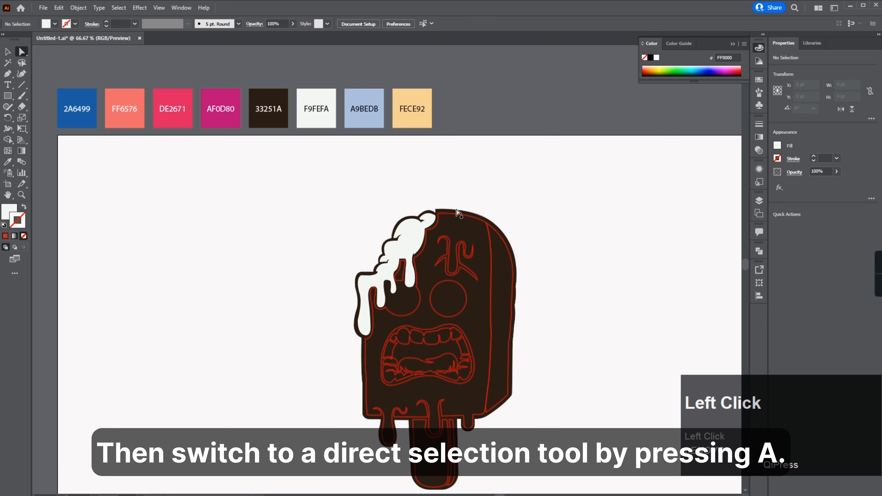
# Step: Fill the popsicle body with the FF6576 swatch color
pyautogui.click(456, 211)
pyautogui.press('i')
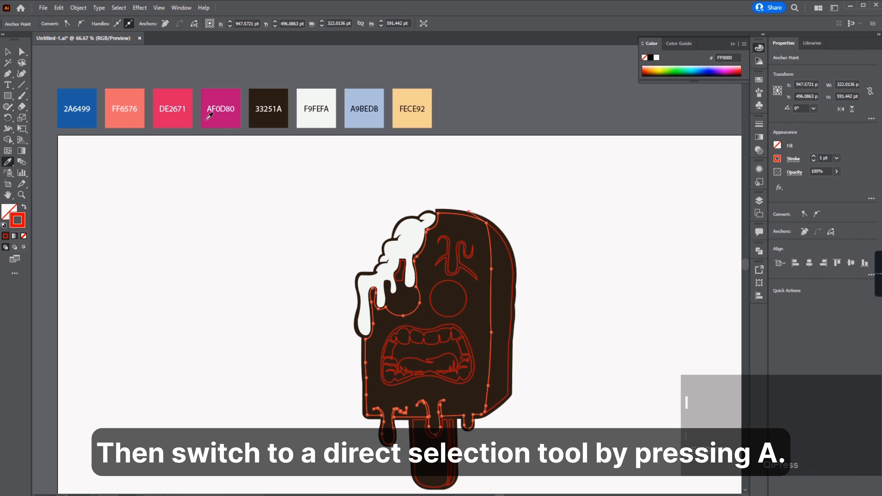
pyautogui.click(120, 120)
pyautogui.press('a')
# Step: Fill the right side strip of the popsicle with the DE2671 swatch color
pyautogui.click(503, 242)
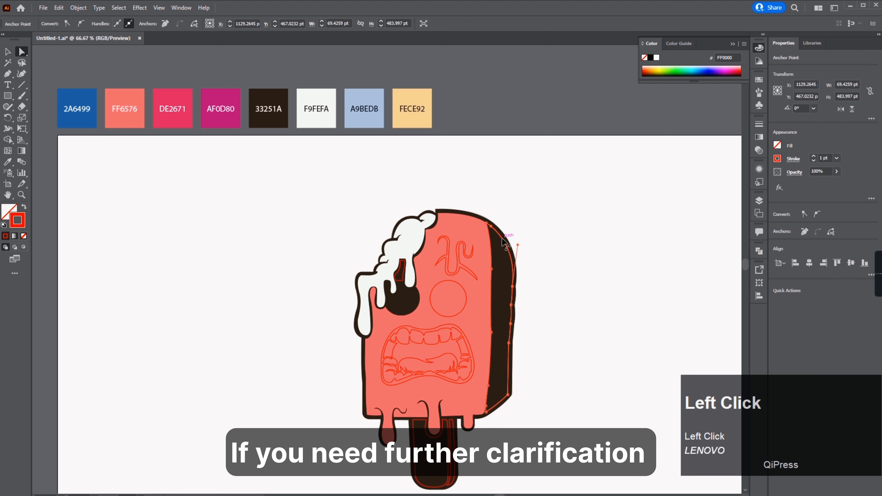
pyautogui.press('i')
pyautogui.click(184, 120)
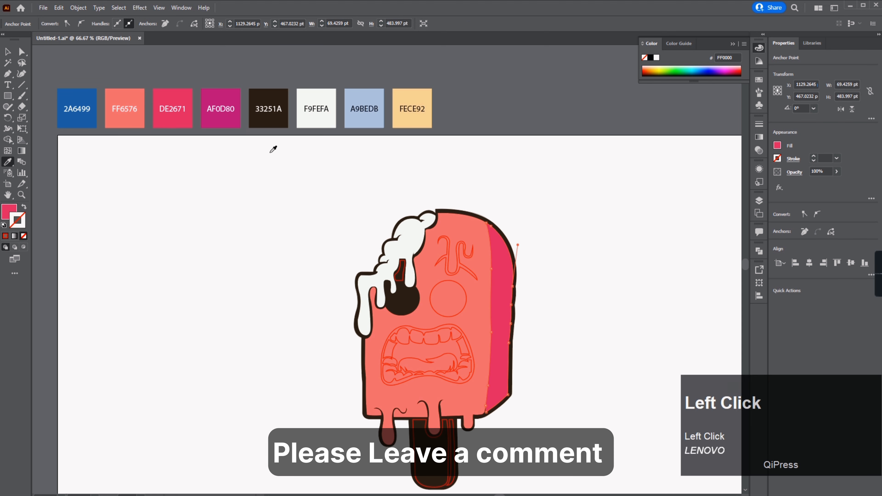
# Step: Fill the mouth shape with the dark brown sampled from the outer border
pyautogui.press('a')
pyautogui.click(493, 177)
pyautogui.click(451, 328)
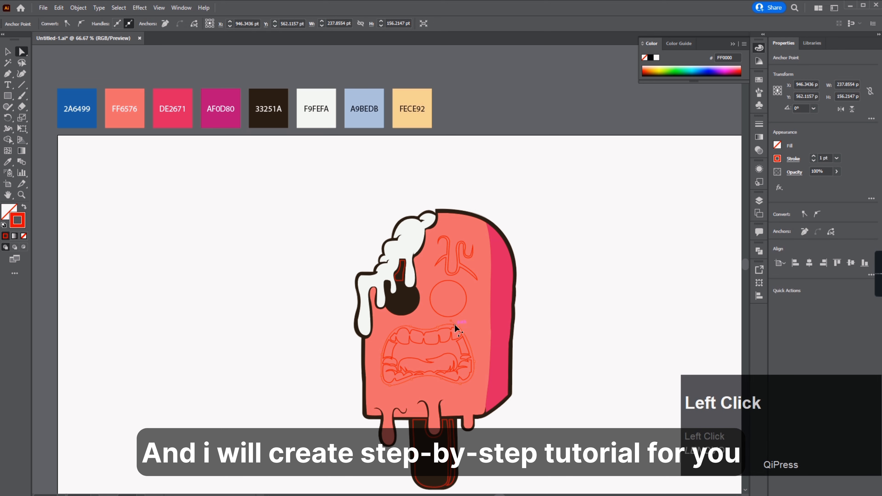
pyautogui.press('i')
pyautogui.click(515, 299)
pyautogui.press('a')
pyautogui.click(534, 307)
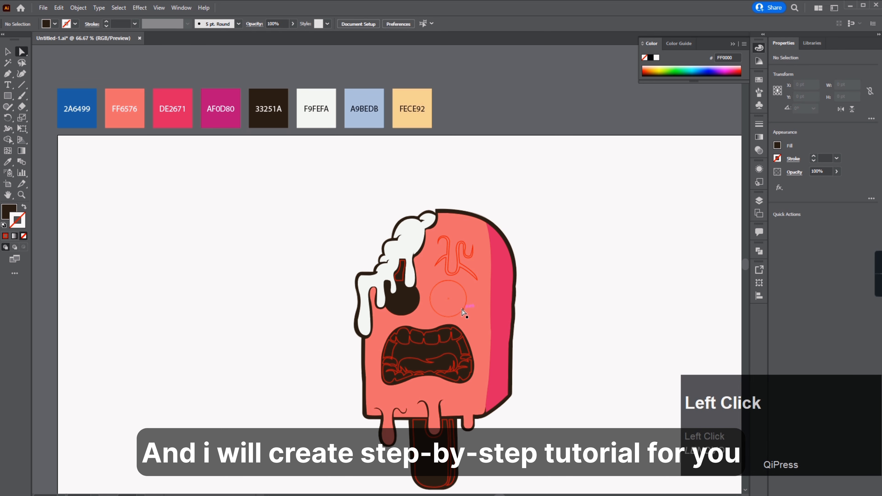
# Step: Fill the right eye circle with the same dark brown
pyautogui.press('i')
pyautogui.click(514, 300)
pyautogui.press('a')
pyautogui.click(543, 292)
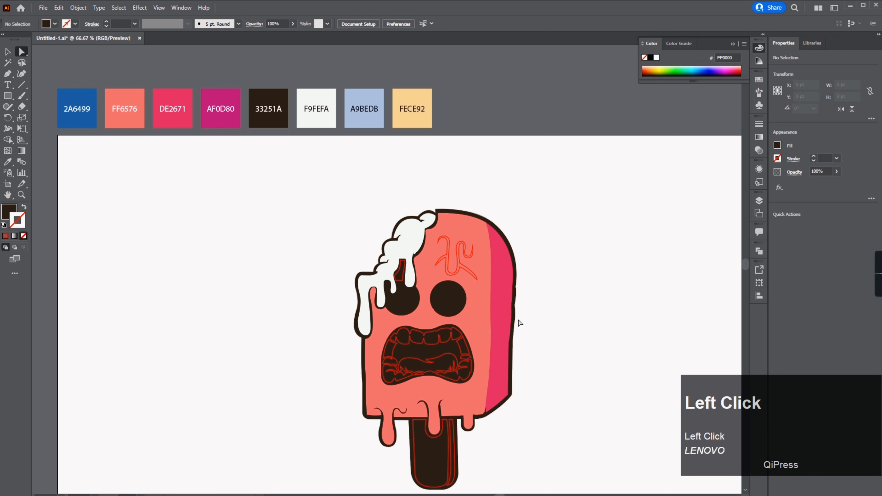
# Step: Fill the eyebrows with the dark brown sampled from the eye
pyautogui.click(455, 274)
pyautogui.press('i')
pyautogui.click(460, 295)
pyautogui.press('a')
pyautogui.click(507, 291)
pyautogui.click(557, 287)
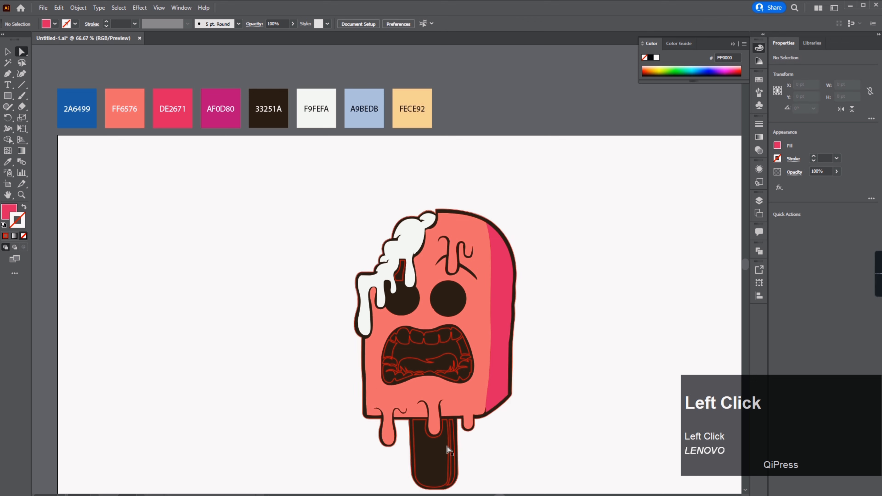
# Step: Fill the popsicle stick with the FECE92 swatch color using the Eyedropper
pyautogui.click(452, 446)
pyautogui.press('i')
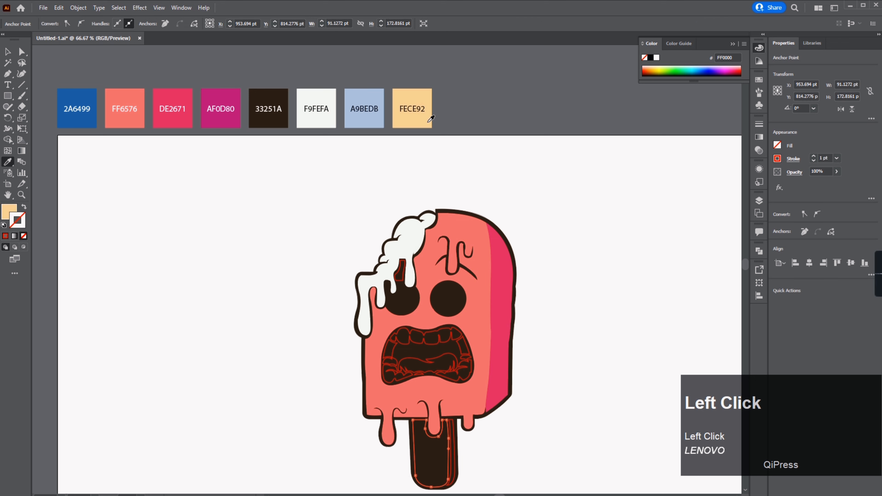
pyautogui.click(431, 118)
pyautogui.press('a')
pyautogui.click(453, 439)
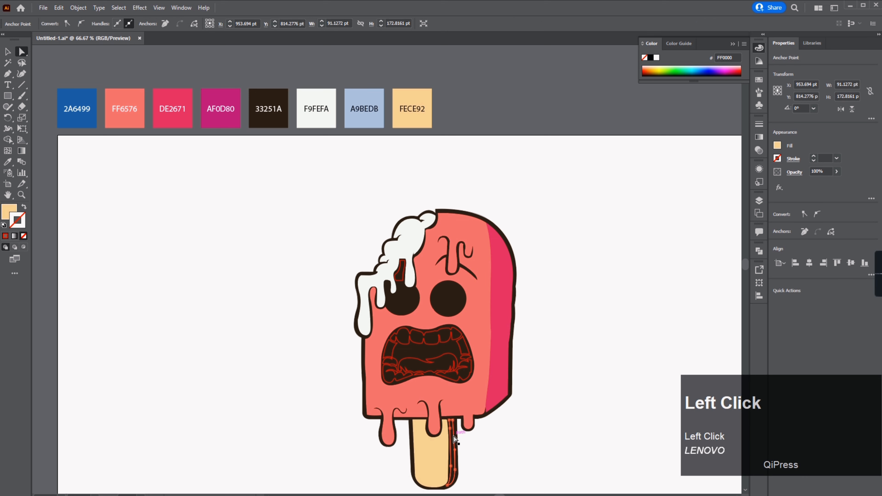
pyautogui.click(433, 449)
pyautogui.press('a')
# Step: Fill the small gap shape beside the left eye with the DE2671 pink sampled from the right strip
pyautogui.click(527, 369)
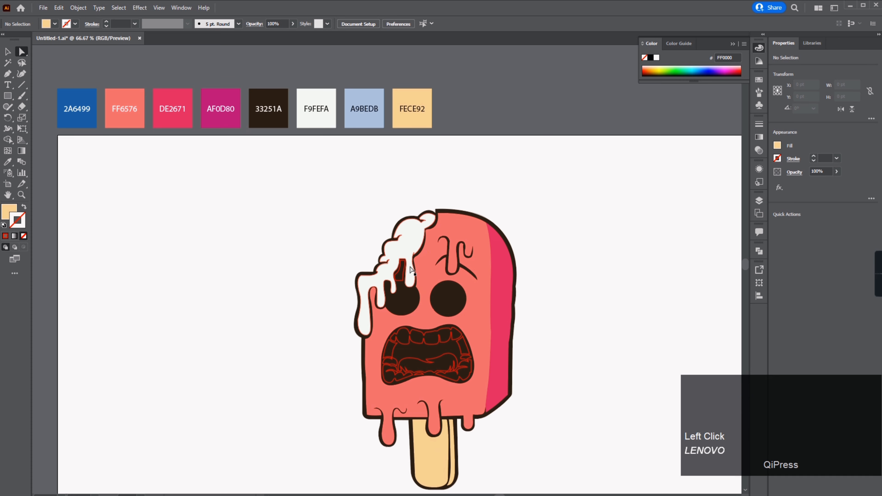
pyautogui.scroll(3, 410, 270)
pyautogui.click(404, 274)
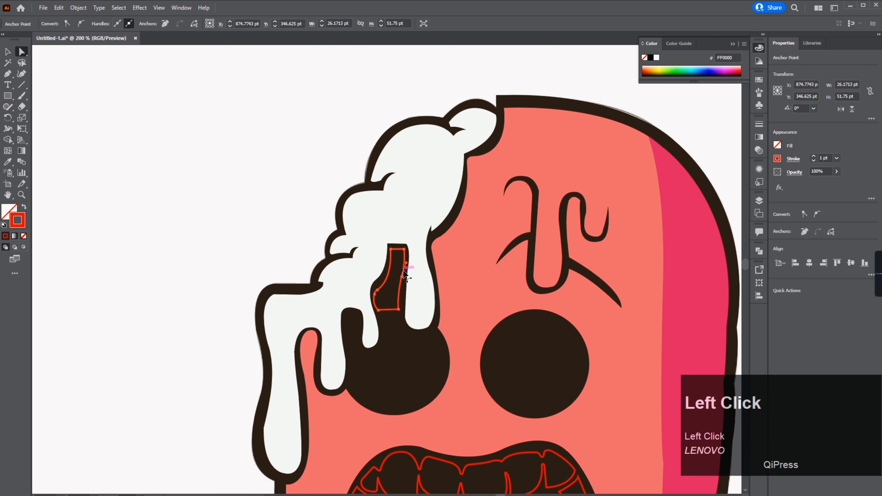
pyautogui.press('i')
pyautogui.click(673, 247)
pyautogui.press('a')
# Step: Draw a curved Pen path across the cream's upper right lobe to mark a shadow region
pyautogui.click(301, 183)
pyautogui.press('space')
pyautogui.moveTo(450, 209); pyautogui.dragTo(419, 208)
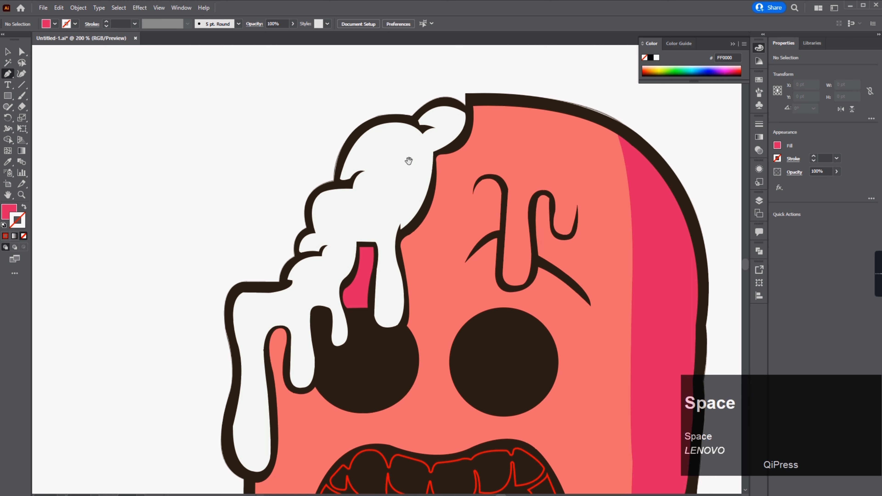
pyautogui.moveTo(408, 160); pyautogui.dragTo(375, 166)
pyautogui.click(459, 106)
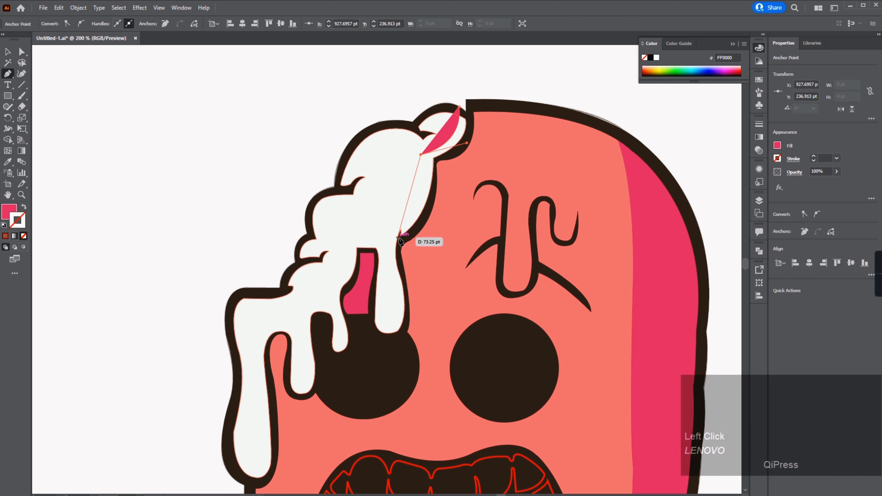
pyautogui.moveTo(399, 243); pyautogui.dragTo(370, 271)
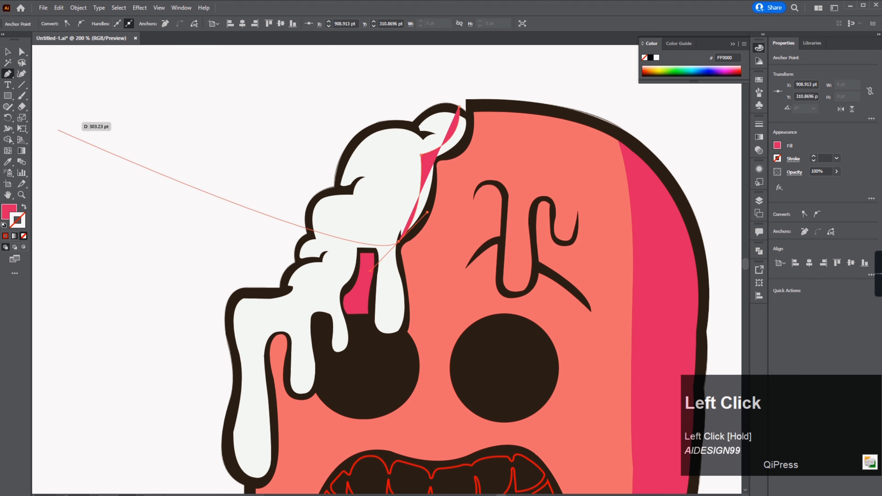
# Step: Divide the cream shape with the new path using Pathfinder Divide
pyautogui.click(8, 51)
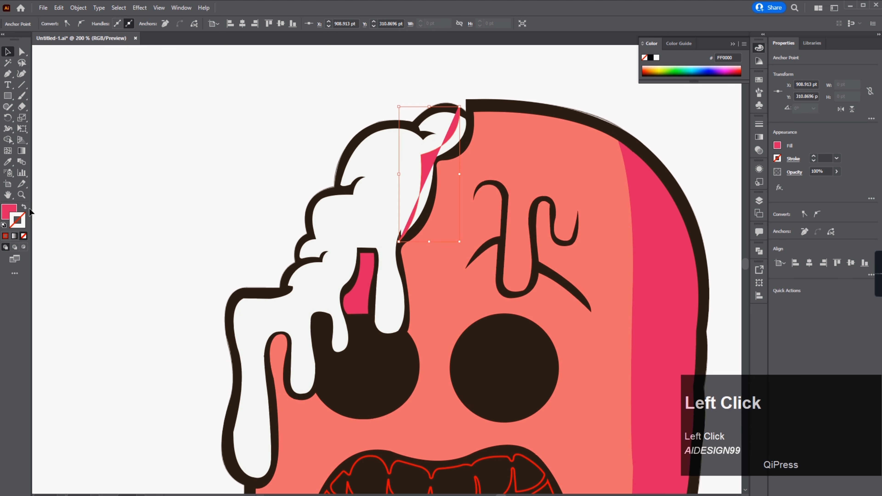
pyautogui.keyDown('shift'); pyautogui.click(381, 164); pyautogui.keyUp('shift')
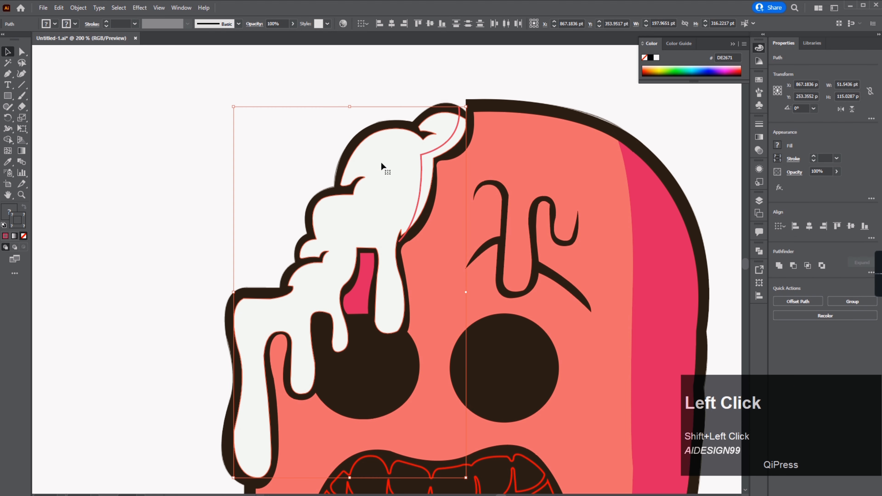
pyautogui.click(870, 273)
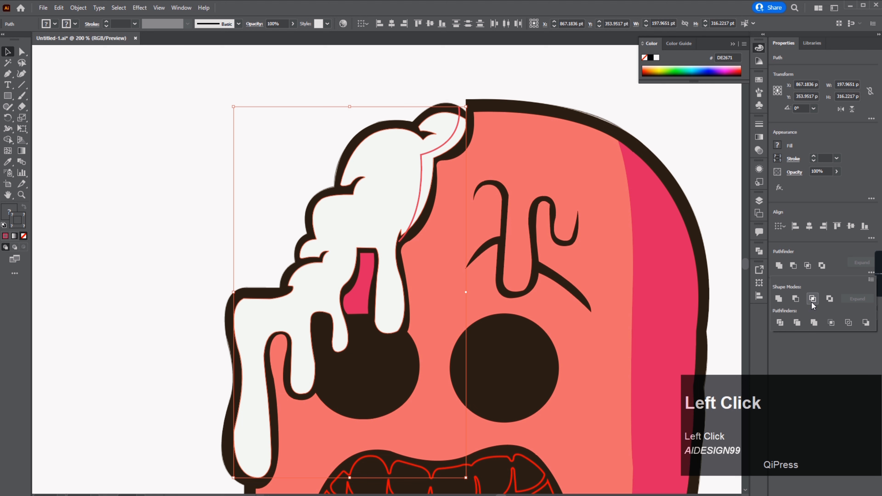
pyautogui.click(780, 324)
# Step: Fill the split-off cream sliver with the A9BEDB swatch color
pyautogui.press('a')
pyautogui.click(455, 141)
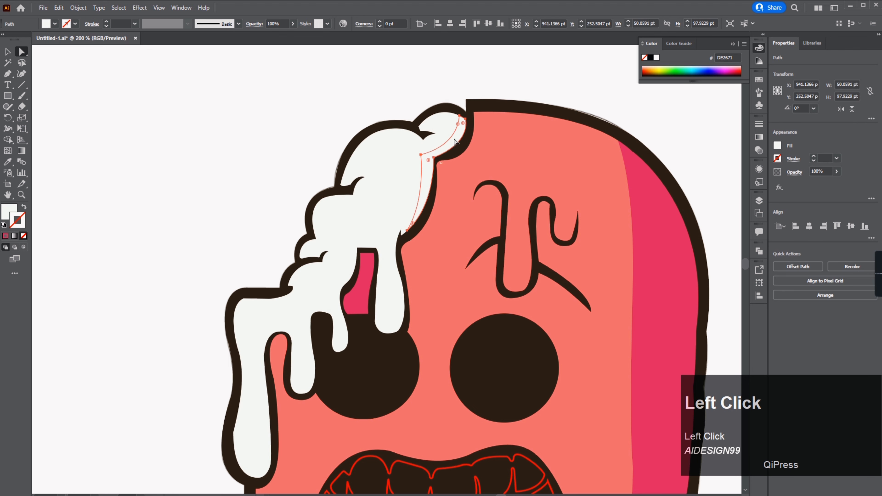
pyautogui.scroll(-2, 456, 141)
pyautogui.press('space')
pyautogui.moveTo(442, 106); pyautogui.dragTo(535, 276)
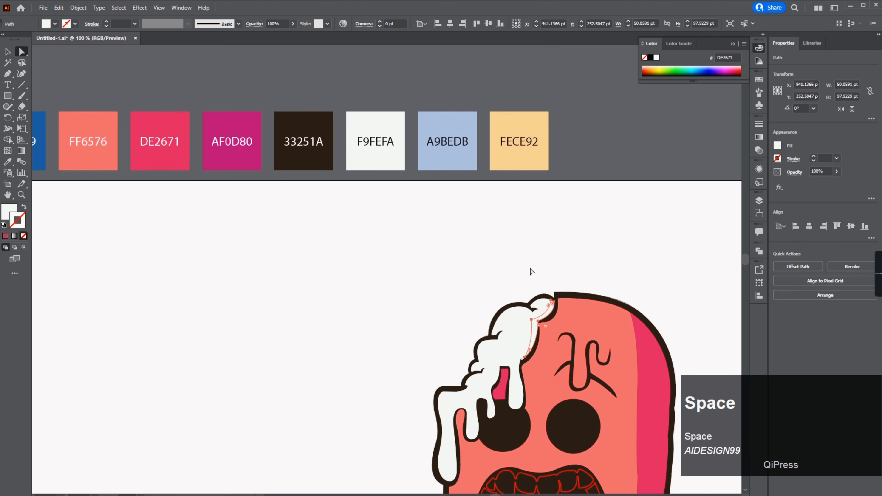
pyautogui.click(472, 148)
pyautogui.click(522, 231)
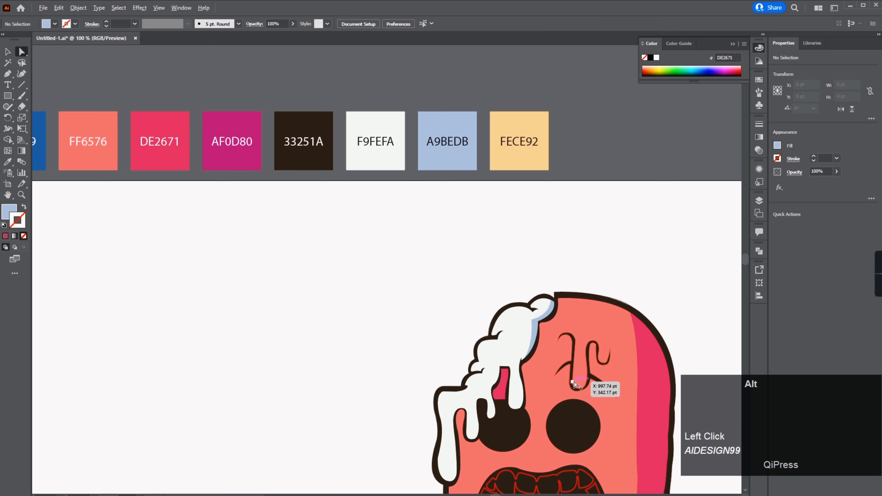
# Step: Draw two curved Pen paths across the tip of the cream drip above the left eye
pyautogui.scroll(2, 580, 379)
pyautogui.press('space')
pyautogui.moveTo(579, 379); pyautogui.dragTo(483, 236)
pyautogui.scroll(2, 354, 253)
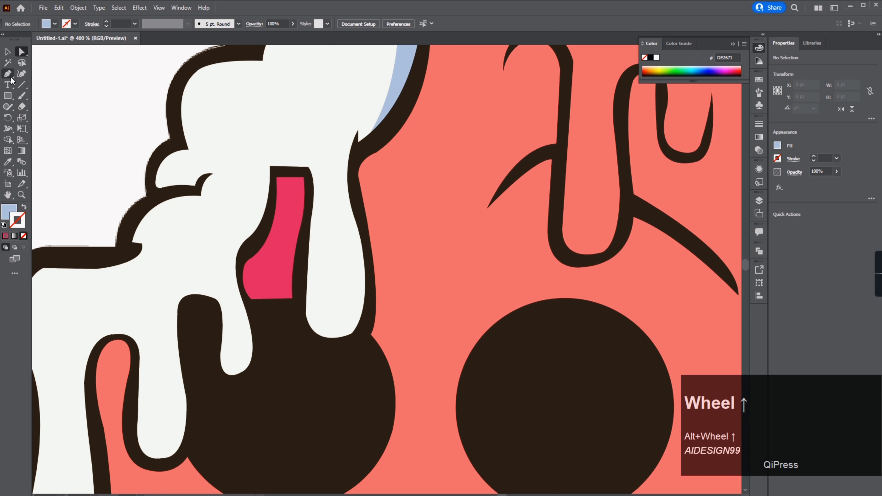
pyautogui.click(297, 290)
pyautogui.moveTo(397, 253); pyautogui.dragTo(408, 250)
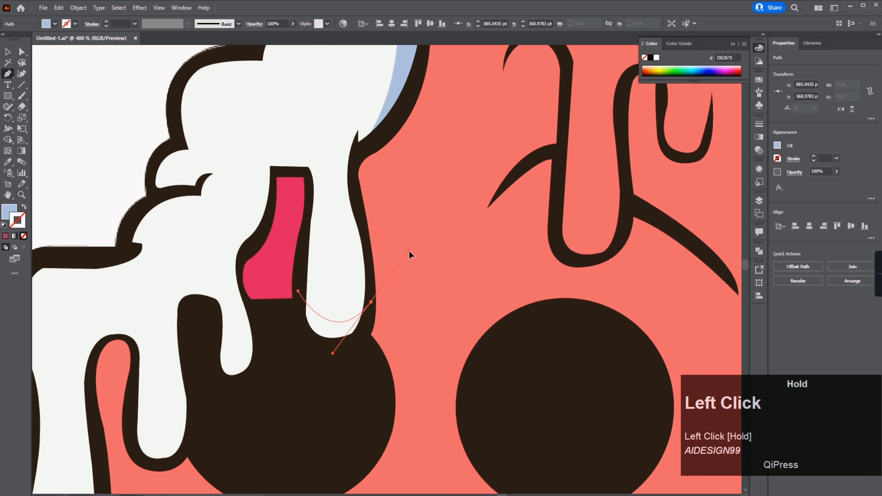
pyautogui.moveTo(297, 290); pyautogui.dragTo(323, 297)
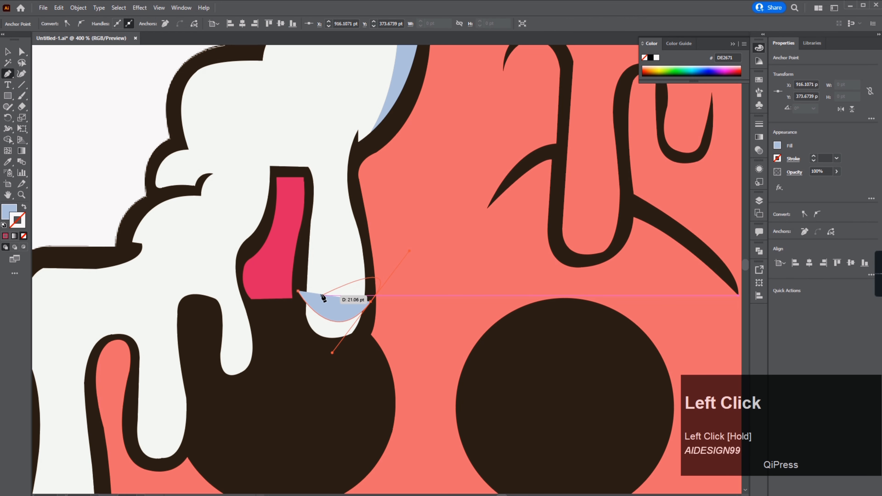
pyautogui.click(304, 265)
pyautogui.moveTo(413, 251); pyautogui.dragTo(411, 247)
pyautogui.press('Escape')
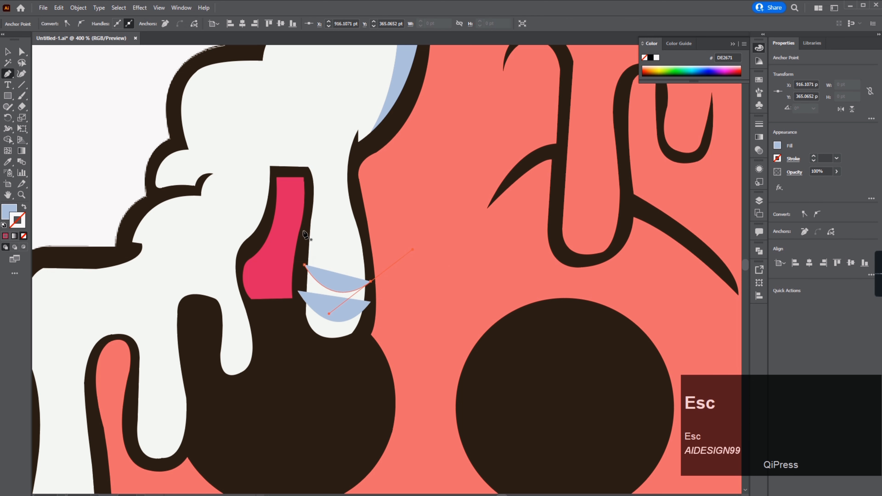
# Step: Select the two curves with the cream shape and divide them with Pathfinder Divide
pyautogui.click(7, 52)
pyautogui.keyDown('shift'); pyautogui.click(335, 306); pyautogui.keyUp('shift')
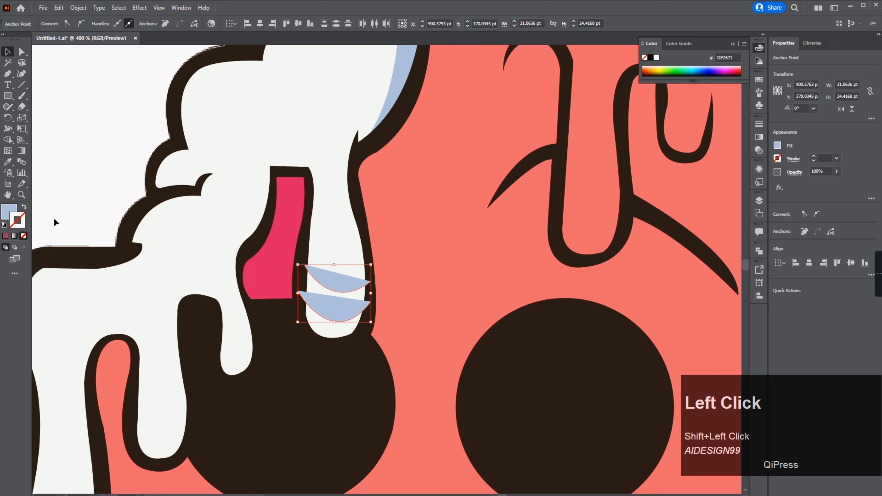
pyautogui.keyDown('shift'); pyautogui.click(336, 146); pyautogui.keyUp('shift')
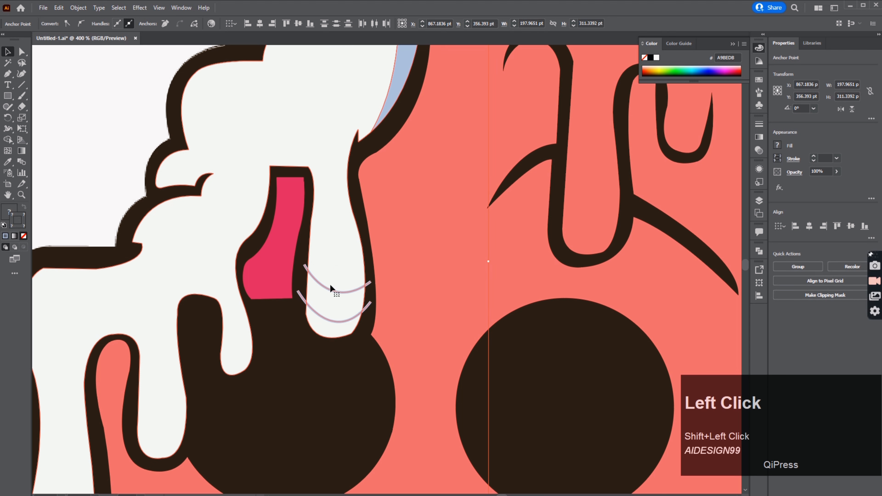
pyautogui.click(351, 309)
pyautogui.click(343, 321)
pyautogui.keyDown('shift'); pyautogui.click(342, 292); pyautogui.keyUp('shift')
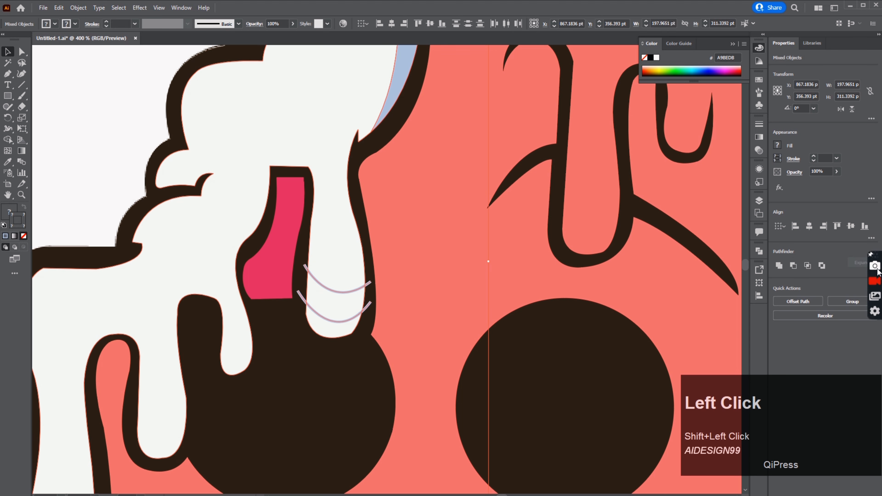
pyautogui.click(871, 273)
pyautogui.click(780, 323)
# Step: Fill the two new drip-tip bands with the A9BEDB blue sampled from the cream shadow
pyautogui.click(668, 307)
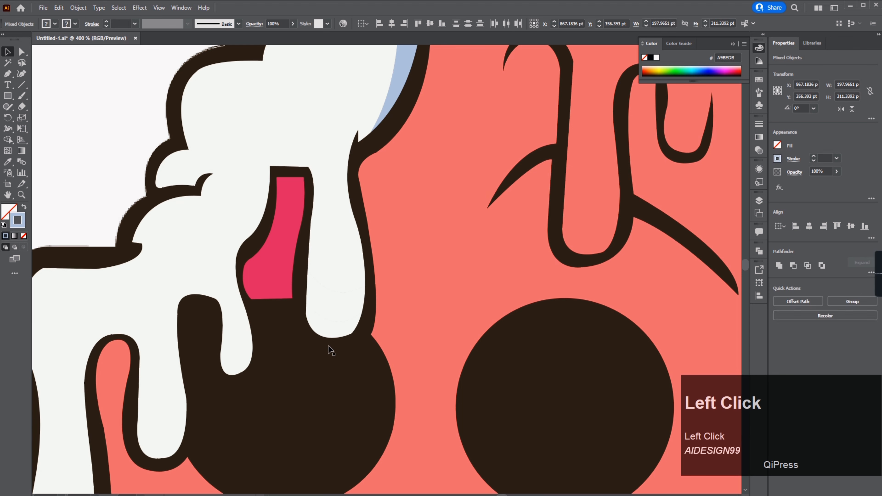
pyautogui.press('a')
pyautogui.click(333, 326)
pyautogui.press('i')
pyautogui.click(395, 91)
pyautogui.press('a')
pyautogui.click(352, 303)
pyautogui.press('i')
pyautogui.click(337, 328)
pyautogui.press('a')
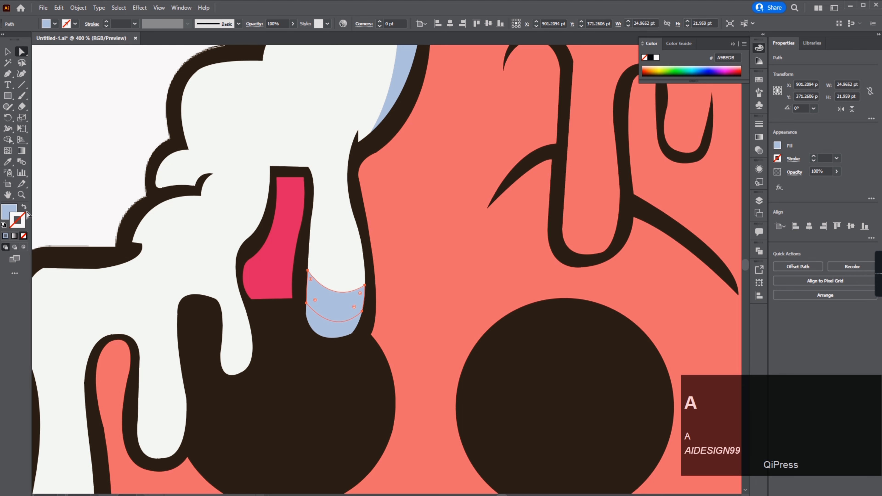
# Step: Set the lower drip band to a darker blue, 93ADC9, in the Color Picker and sample it onto the tip band
pyautogui.doubleClick(6, 210)
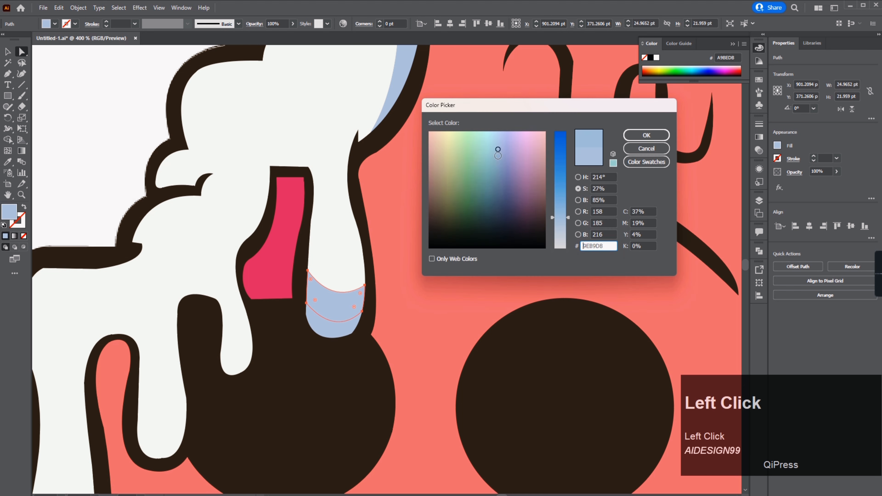
pyautogui.click(498, 155)
pyautogui.press('Return')
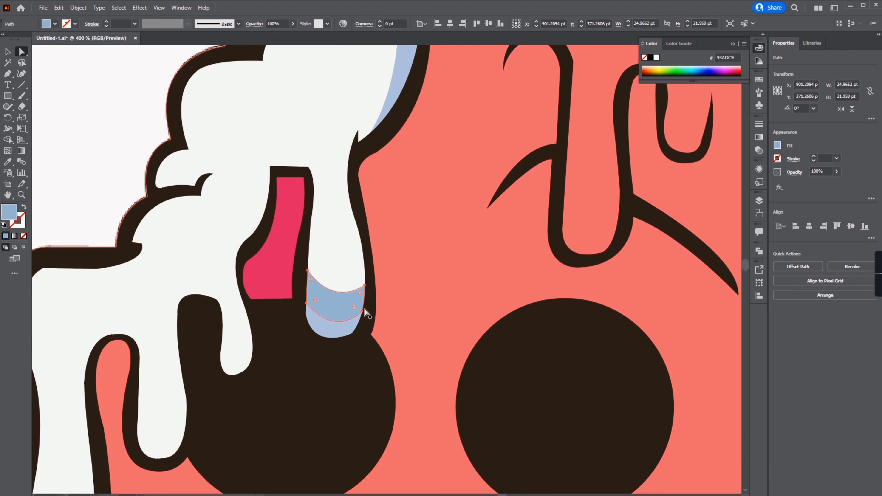
pyautogui.press('a')
pyautogui.click(335, 332)
pyautogui.press('i')
pyautogui.click(339, 301)
# Step: Draw a curved Pen path across the tip of the neighbouring cream drip
pyautogui.press('a')
pyautogui.click(382, 180)
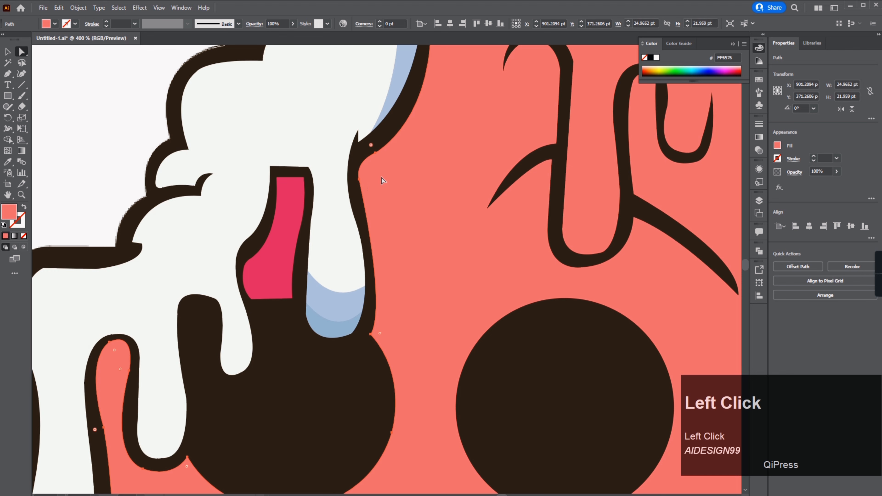
pyautogui.moveTo(283, 323); pyautogui.dragTo(323, 304)
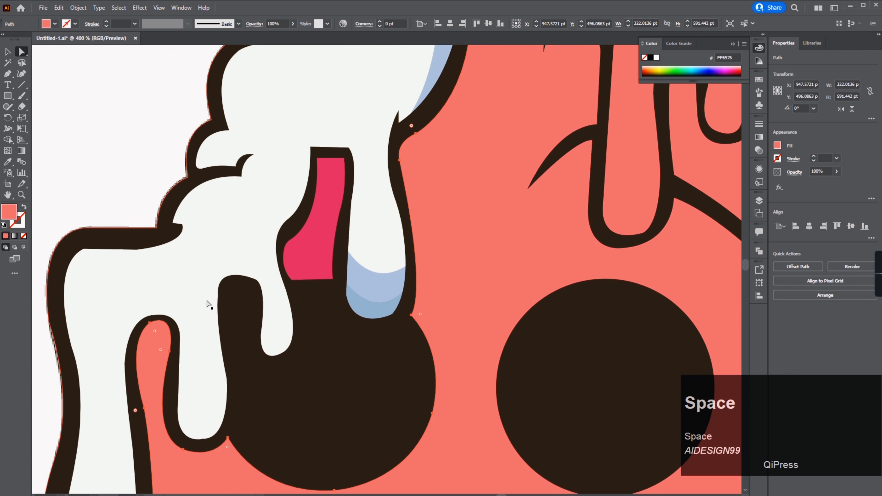
pyautogui.click(14, 75)
pyautogui.click(255, 333)
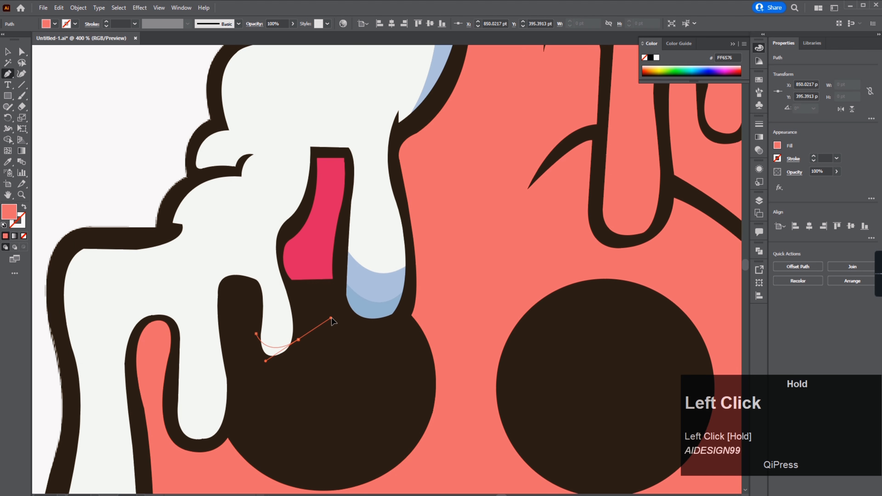
pyautogui.moveTo(331, 318); pyautogui.dragTo(331, 318)
# Step: Duplicate the curve as stroked pairs onto the other cream drips
pyautogui.click(8, 51)
pyautogui.click(24, 207)
pyautogui.click(291, 348)
pyautogui.keyDown('alt'); pyautogui.moveTo(280, 348); pyautogui.dragTo(280, 333); pyautogui.keyUp('alt')
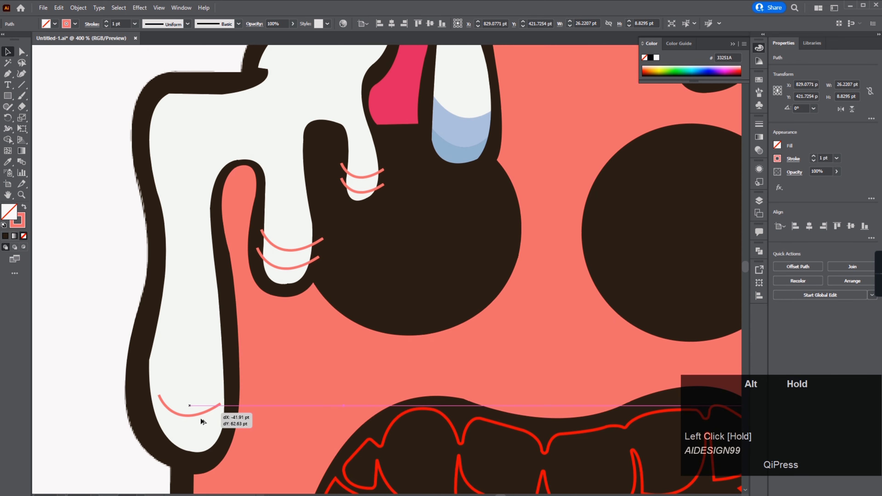
pyautogui.keyDown('alt'); pyautogui.moveTo(200, 418); pyautogui.dragTo(217, 370); pyautogui.keyUp('alt')
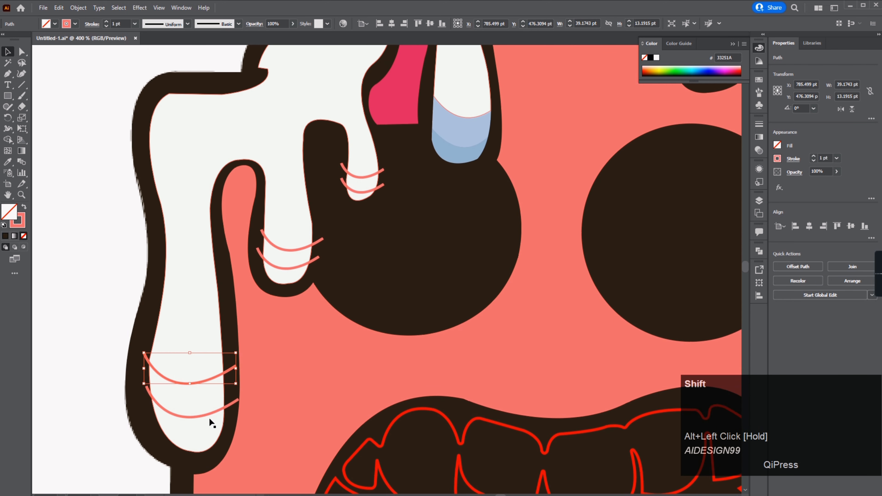
pyautogui.keyDown('shift'); pyautogui.click(209, 415); pyautogui.keyUp('shift')
# Step: Select the curves and drips and divide them with Pathfinder Divide
pyautogui.keyDown('shift'); pyautogui.click(298, 250); pyautogui.keyUp('shift')
pyautogui.keyDown('shift'); pyautogui.click(296, 268); pyautogui.keyUp('shift')
pyautogui.keyDown('shift'); pyautogui.click(365, 177); pyautogui.keyUp('shift')
pyautogui.keyDown('shift'); pyautogui.click(367, 139); pyautogui.keyUp('shift')
pyautogui.click(871, 272)
pyautogui.click(783, 323)
# Step: Fill the new drip-tip bands with the light and dark blue shades using the Eyedropper
pyautogui.click(21, 52)
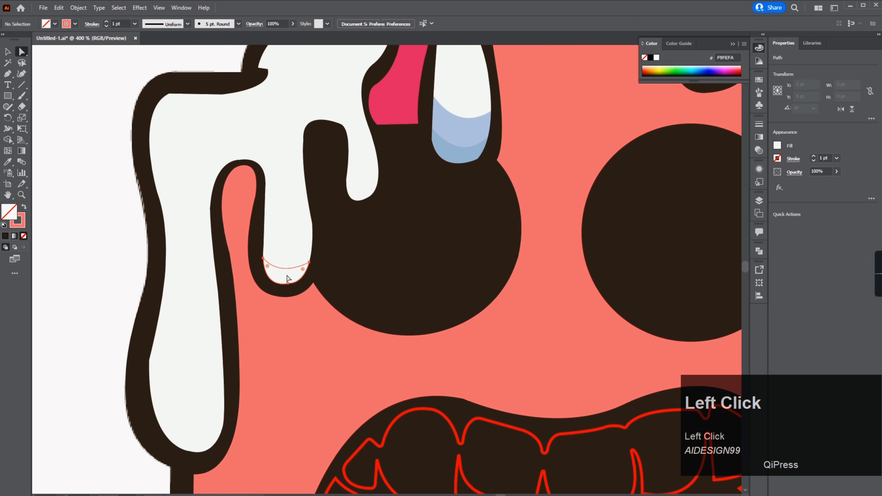
pyautogui.click(288, 277)
pyautogui.press('i')
pyautogui.click(306, 237)
pyautogui.press('i')
pyautogui.click(473, 148)
pyautogui.click(191, 434)
pyautogui.press('i')
pyautogui.click(287, 276)
pyautogui.press('a')
pyautogui.click(188, 395)
pyautogui.press('i')
pyautogui.click(290, 258)
pyautogui.press('a')
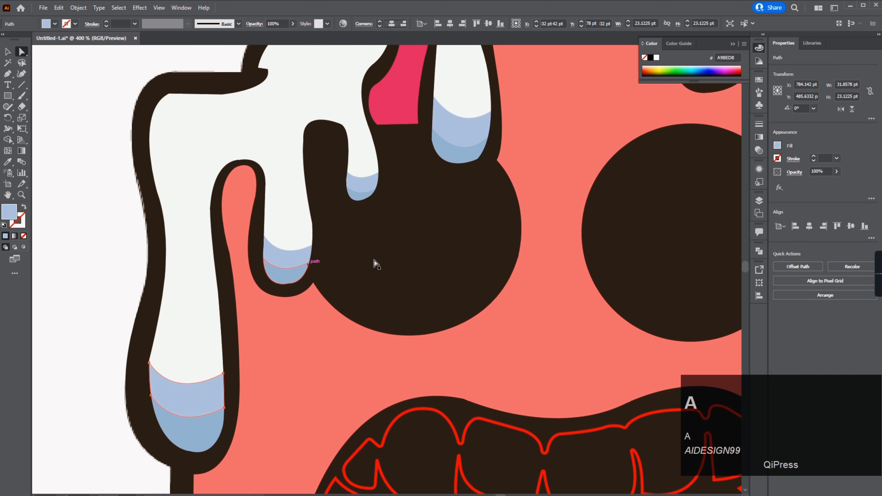
# Step: Draw a dark pointed curl shape along the cream's upper left outline with the Pen tool
pyautogui.click(375, 262)
pyautogui.moveTo(383, 257); pyautogui.dragTo(299, 392)
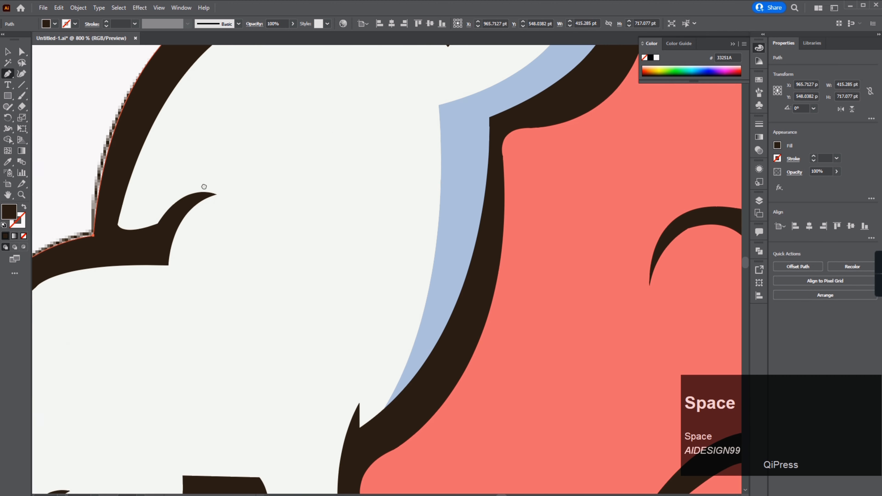
pyautogui.click(128, 173)
pyautogui.moveTo(256, 188); pyautogui.dragTo(302, 221)
pyautogui.click(256, 188)
pyautogui.moveTo(183, 207); pyautogui.dragTo(148, 227)
pyautogui.click(7, 50)
pyautogui.click(24, 207)
pyautogui.click(128, 250)
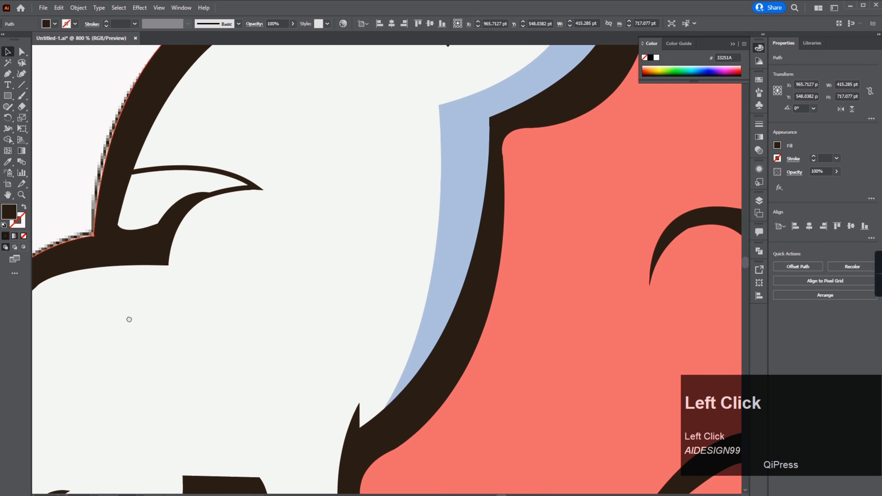
# Step: Draw a second dark pointed curl shape further down the cream's left outline
pyautogui.moveTo(127, 319); pyautogui.dragTo(275, 200)
pyautogui.click(8, 73)
pyautogui.click(153, 273)
pyautogui.click(190, 327)
pyautogui.moveTo(124, 328); pyautogui.dragTo(91, 336)
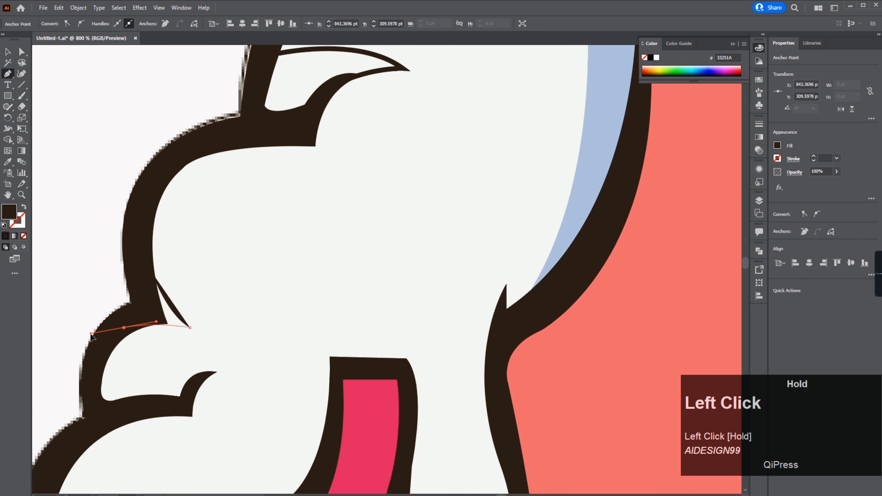
pyautogui.moveTo(110, 372); pyautogui.dragTo(125, 320)
pyautogui.click(118, 309)
pyautogui.moveTo(143, 357); pyautogui.dragTo(162, 363)
pyautogui.press('Escape')
pyautogui.moveTo(123, 409); pyautogui.dragTo(166, 299)
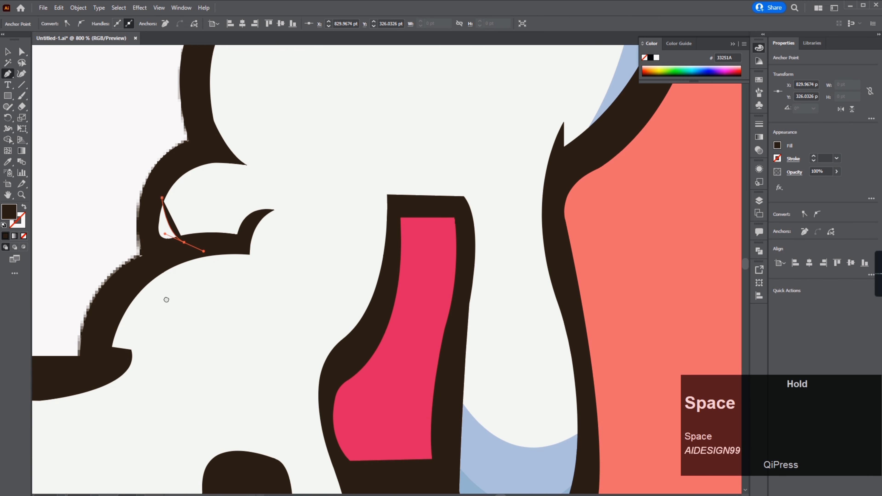
# Step: Draw a third dark pointed curl shape along the cream's lower left outline with the Pen tool
pyautogui.click(110, 346)
pyautogui.moveTo(169, 343); pyautogui.dragTo(188, 337)
pyautogui.click(169, 343)
pyautogui.moveTo(122, 366); pyautogui.dragTo(86, 373)
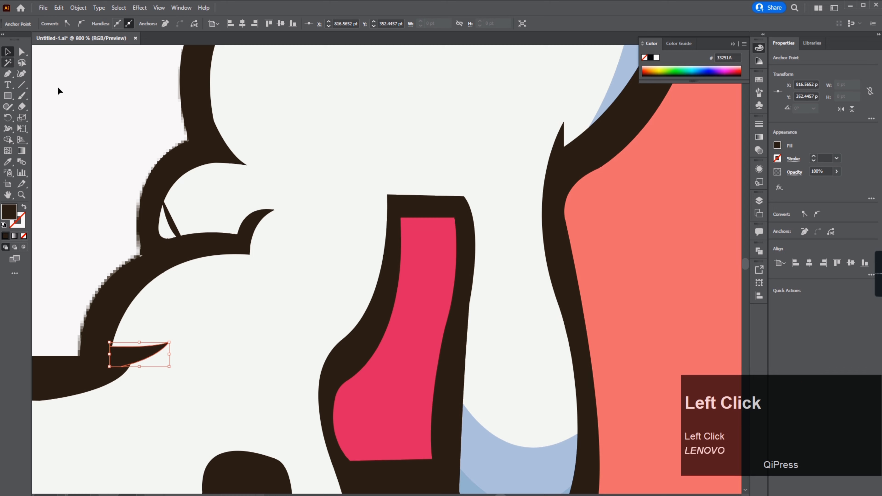
# Step: Swap fill and stroke on the curl shapes to inspect their outlines
pyautogui.click(24, 207)
pyautogui.click(171, 220)
pyautogui.click(24, 207)
pyautogui.click(249, 237)
pyautogui.moveTo(274, 204); pyautogui.dragTo(219, 437)
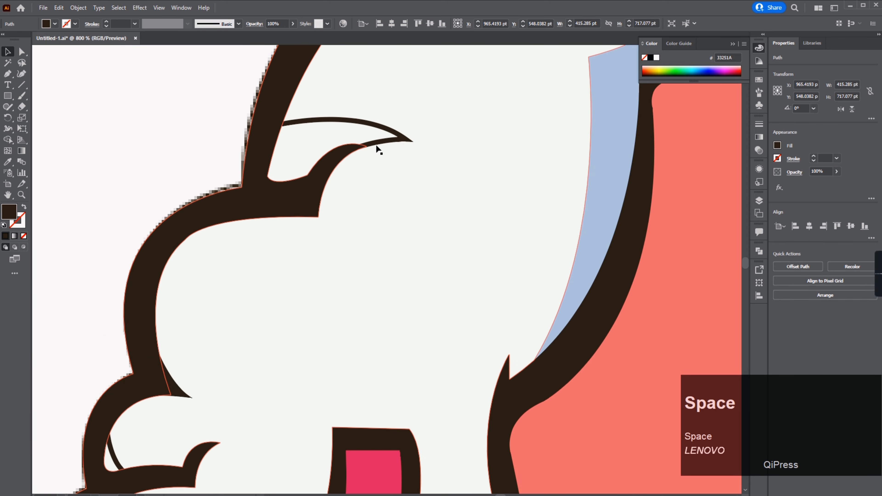
pyautogui.click(176, 388)
pyautogui.click(24, 206)
pyautogui.keyDown('shift'); pyautogui.click(399, 139); pyautogui.keyUp('shift')
pyautogui.moveTo(295, 330); pyautogui.dragTo(379, 155)
# Step: Select the three curl shapes and refill them with the dark outline color using the Eyedropper
pyautogui.keyDown('shift'); pyautogui.click(199, 282); pyautogui.keyUp('shift')
pyautogui.keyDown('shift'); pyautogui.click(189, 410); pyautogui.keyUp('shift')
pyautogui.keyDown('shift'); pyautogui.click(268, 375); pyautogui.keyUp('shift')
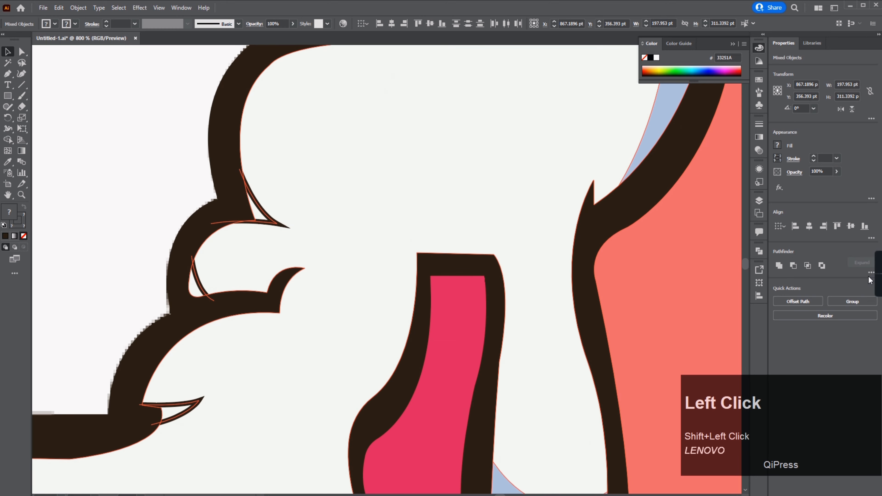
pyautogui.click(871, 273)
pyautogui.click(257, 213)
pyautogui.press('i')
pyautogui.click(639, 159)
pyautogui.press('a')
pyautogui.click(175, 410)
pyautogui.press('i')
pyautogui.moveTo(349, 210)
pyautogui.mouseDown()
pyautogui.moveTo(327, 245)
pyautogui.moveTo(306, 315)
pyautogui.mouseUp()
pyautogui.click(385, 66)
pyautogui.press('i')
pyautogui.click(211, 307)
pyautogui.press('a')
# Step: Draw a small magenta triangular shading shape inside the pink patch of the first drip
pyautogui.scroll(-6, 205, 265)
pyautogui.scroll(1, 273, 316)
pyautogui.scroll(-2, 347, 339)
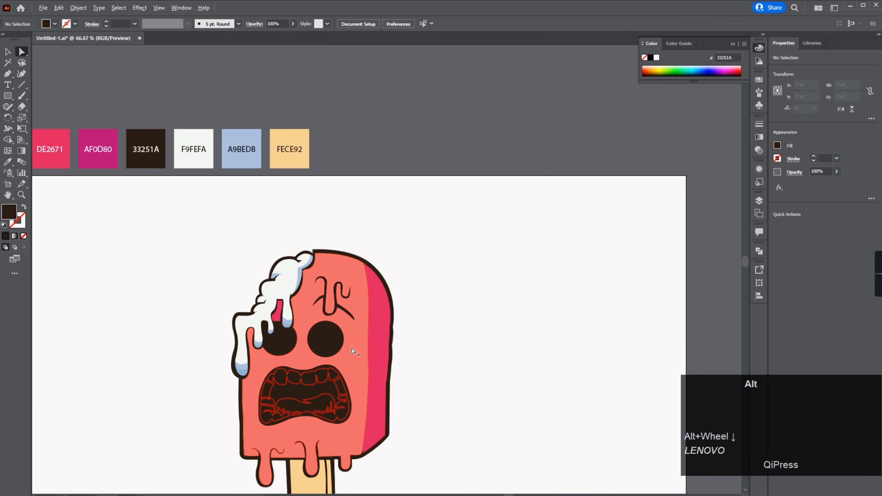
pyautogui.scroll(4, 351, 351)
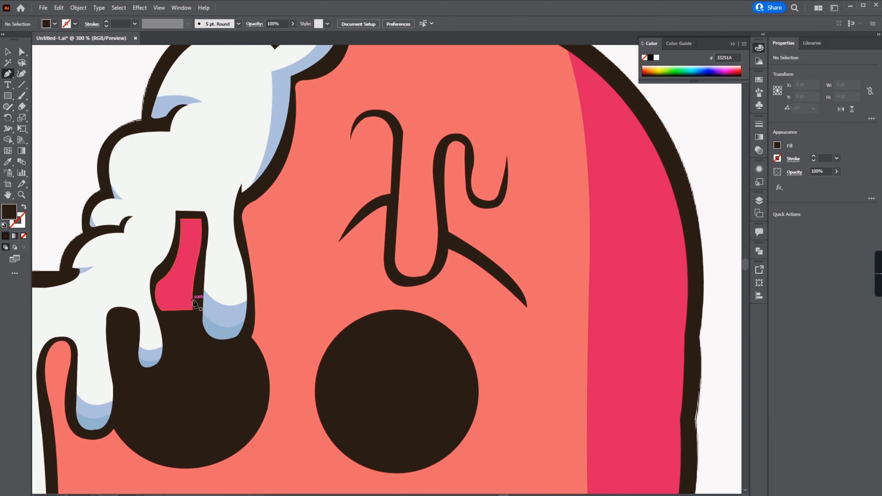
pyautogui.click(196, 299)
pyautogui.click(174, 300)
pyautogui.moveTo(197, 299); pyautogui.dragTo(209, 308)
pyautogui.click(188, 226)
pyautogui.click(184, 252)
pyautogui.moveTo(188, 225); pyautogui.dragTo(202, 243)
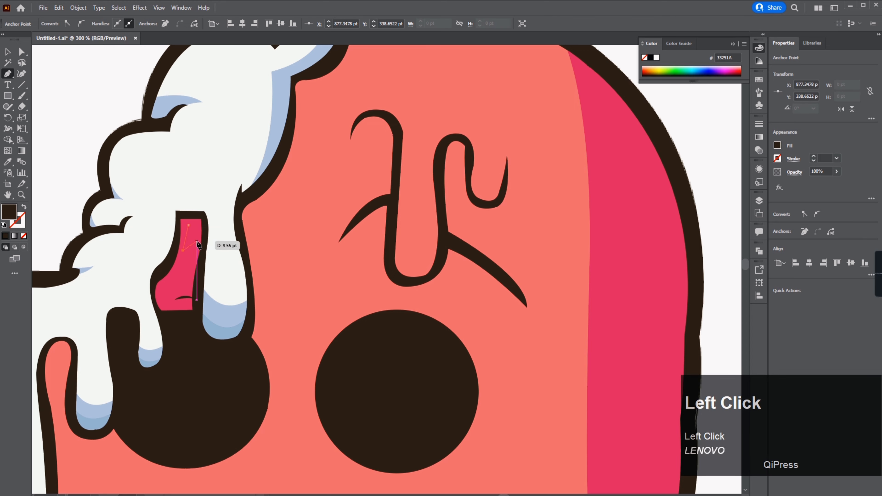
pyautogui.scroll(-3, 327, 242)
pyautogui.moveTo(326, 242); pyautogui.dragTo(489, 328)
pyautogui.click(190, 116)
# Step: Draw a magenta patch atop the second drip and two thin magenta slivers along the dark eye below it
pyautogui.scroll(4, 453, 380)
pyautogui.press('p')
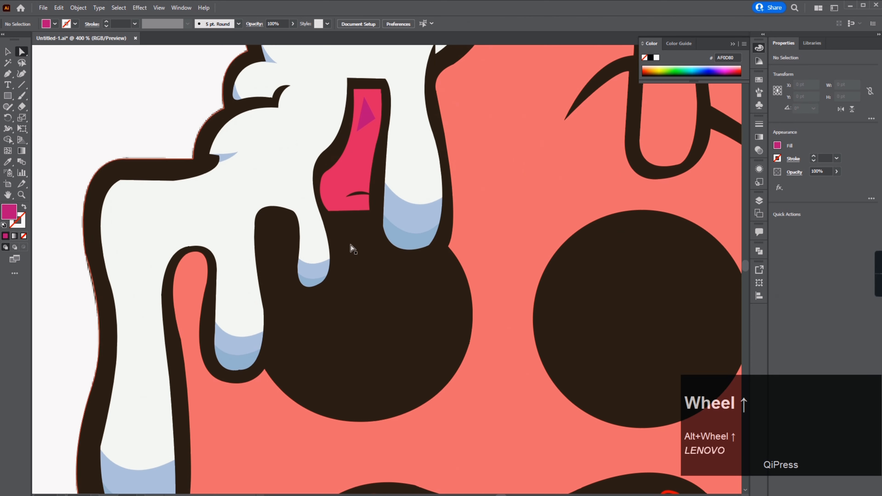
pyautogui.click(263, 240)
pyautogui.moveTo(274, 215); pyautogui.dragTo(298, 218)
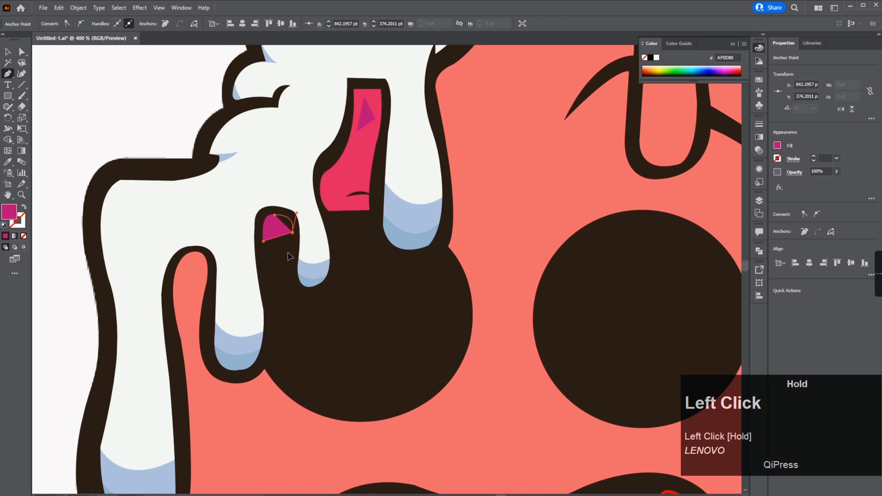
pyautogui.click(273, 255)
pyautogui.click(266, 296)
pyautogui.moveTo(272, 288); pyautogui.dragTo(283, 238)
pyautogui.click(289, 307)
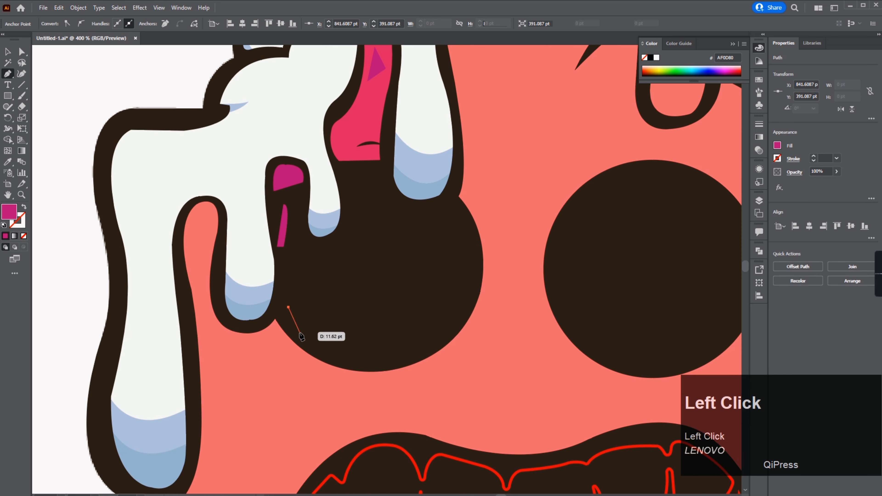
pyautogui.moveTo(300, 333); pyautogui.dragTo(313, 343)
pyautogui.click(299, 333)
pyautogui.click(288, 307)
# Step: Draw two parallel curved magenta stroke marks across the salmon gap beside the left drip
pyautogui.click(220, 237)
pyautogui.moveTo(179, 260); pyautogui.dragTo(166, 274)
pyautogui.click(7, 52)
pyautogui.click(24, 207)
pyautogui.moveTo(194, 246); pyautogui.dragTo(194, 271)
pyautogui.click(364, 275)
pyautogui.scroll(-2, 365, 276)
pyautogui.moveTo(490, 329); pyautogui.dragTo(356, 294)
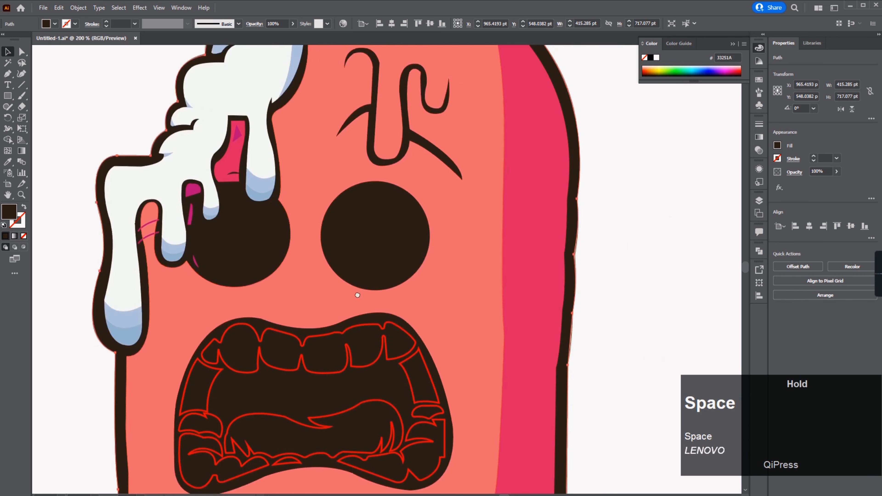
pyautogui.moveTo(267, 292); pyautogui.dragTo(225, 340)
pyautogui.scroll(2, 41, 241)
pyautogui.moveTo(41, 241); pyautogui.dragTo(65, 130)
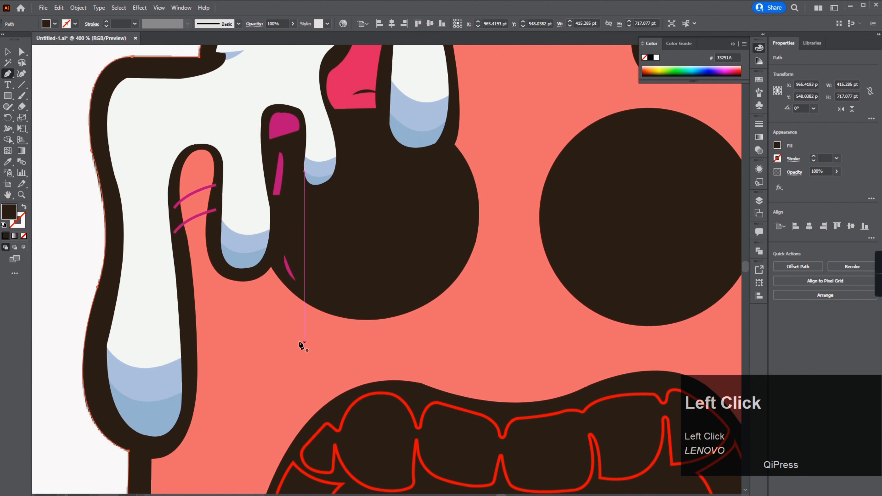
# Step: Draw a crescent shape under the left eye and fill it magenta using the Eyedropper
pyautogui.click(281, 320)
pyautogui.moveTo(479, 311); pyautogui.dragTo(513, 276)
pyautogui.moveTo(453, 317); pyautogui.dragTo(456, 320)
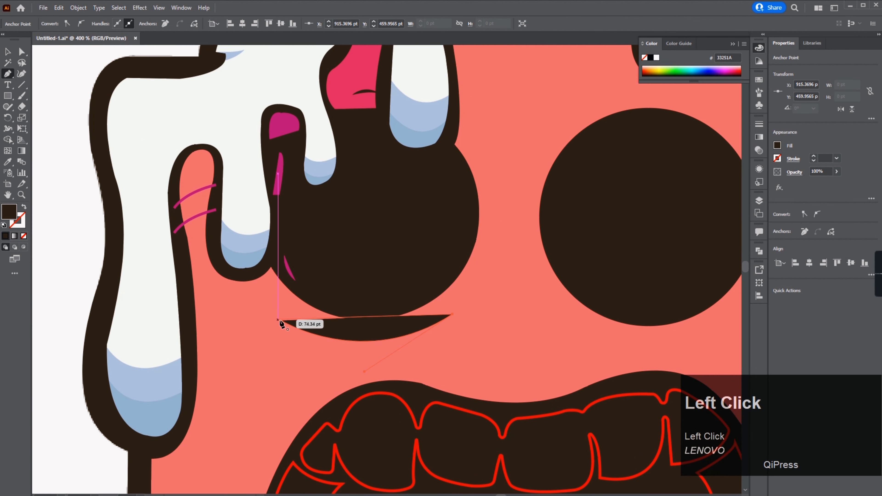
pyautogui.moveTo(191, 249); pyautogui.dragTo(205, 267)
pyautogui.press('i')
pyautogui.click(279, 174)
pyautogui.press('a')
pyautogui.click(90, 153)
# Step: Draw a thin dark sliver along the inside of the magenta crescent
pyautogui.press('p')
pyautogui.moveTo(385, 314); pyautogui.dragTo(424, 331)
pyautogui.hotkey('ctrl', 'z')
pyautogui.click(327, 341)
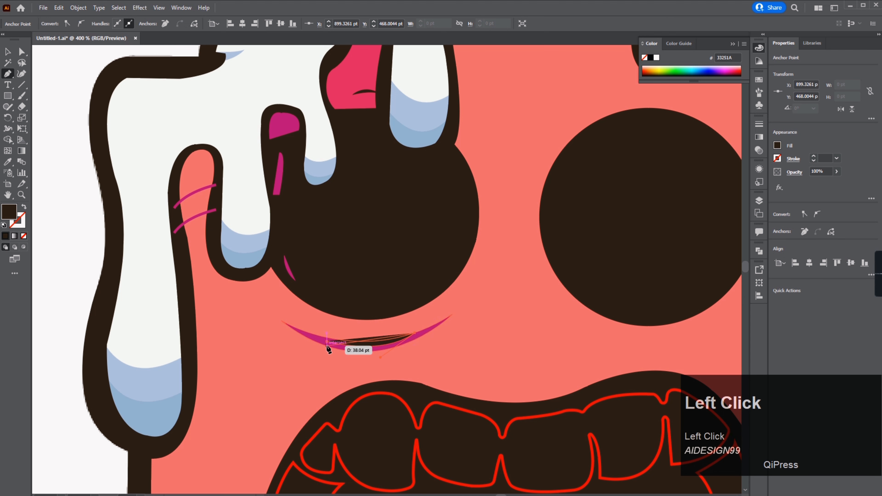
pyautogui.moveTo(261, 319); pyautogui.dragTo(260, 318)
# Step: Draw a dark S-shaped hook curl on the cheek beside the mouth and refine its anchor points
pyautogui.press('space')
pyautogui.moveTo(306, 386); pyautogui.dragTo(344, 275)
pyautogui.moveTo(300, 257); pyautogui.dragTo(255, 371)
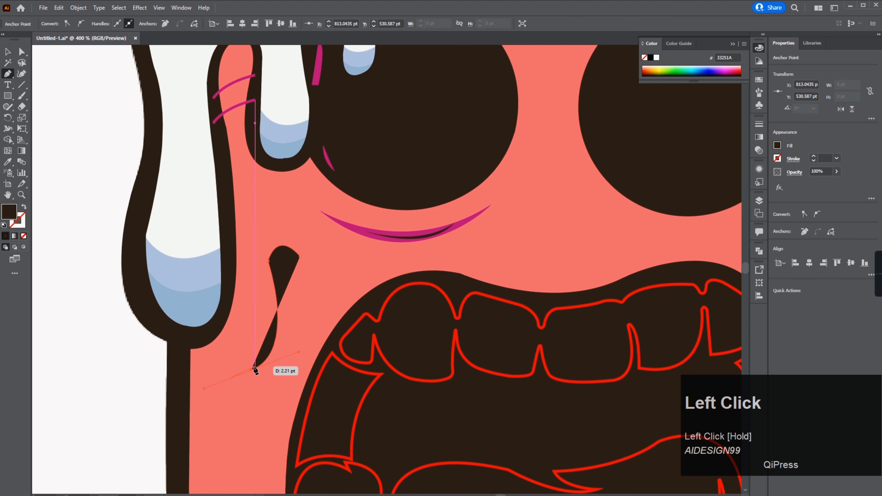
pyautogui.moveTo(221, 325); pyautogui.dragTo(221, 325)
pyautogui.click(24, 207)
pyautogui.click(228, 353)
pyautogui.click(260, 349)
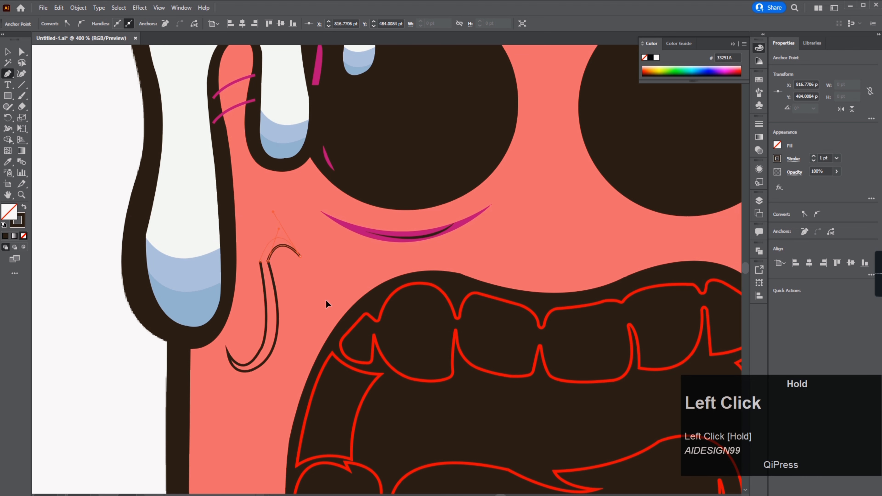
pyautogui.press('a')
pyautogui.moveTo(296, 264); pyautogui.dragTo(300, 267)
pyautogui.click(300, 257)
pyautogui.moveTo(286, 228); pyautogui.dragTo(290, 232)
pyautogui.moveTo(261, 350); pyautogui.dragTo(264, 350)
pyautogui.click(227, 353)
pyautogui.moveTo(232, 378); pyautogui.dragTo(233, 374)
pyautogui.click(247, 377)
pyautogui.click(276, 323)
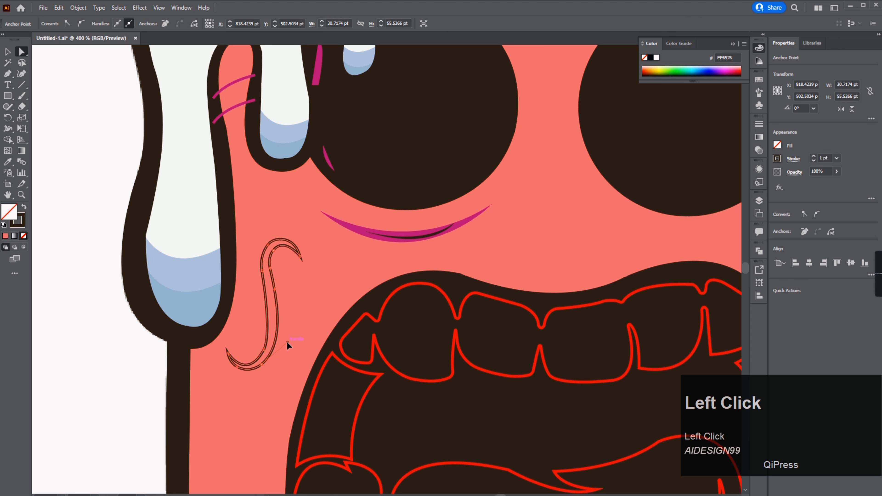
pyautogui.moveTo(287, 341); pyautogui.dragTo(282, 340)
pyautogui.click(268, 318)
pyautogui.moveTo(272, 320); pyautogui.dragTo(274, 317)
pyautogui.click(278, 302)
pyautogui.press('z')
pyautogui.press('a')
pyautogui.click(276, 307)
pyautogui.click(24, 207)
# Step: Draw an inner hook shape following the dark S curl with the Pen tool
pyautogui.press('p')
pyautogui.click(228, 347)
pyautogui.click(260, 346)
pyautogui.moveTo(255, 275); pyautogui.dragTo(249, 253)
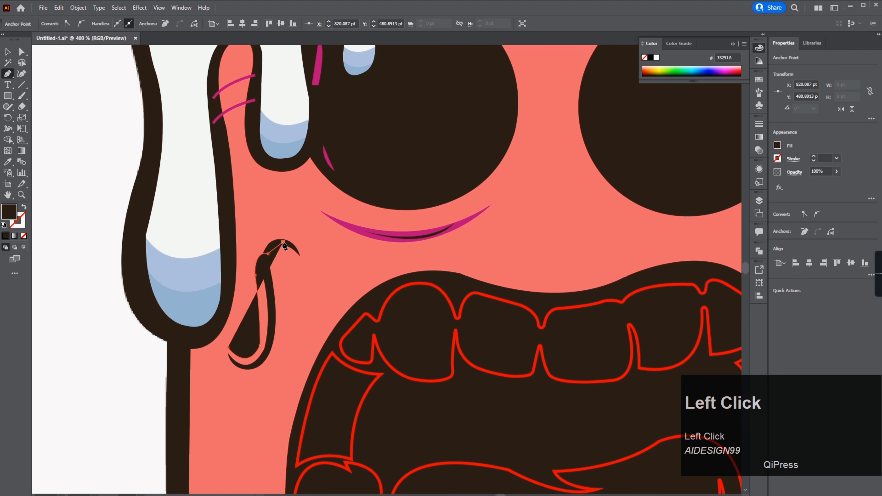
pyautogui.moveTo(305, 270); pyautogui.dragTo(309, 274)
pyautogui.hotkey('shift', 'x')
pyautogui.scroll(2, 310, 249)
pyautogui.moveTo(259, 189); pyautogui.dragTo(251, 205)
pyautogui.moveTo(245, 306); pyautogui.dragTo(243, 414)
pyautogui.click(228, 396)
pyautogui.click(196, 418)
pyautogui.click(161, 407)
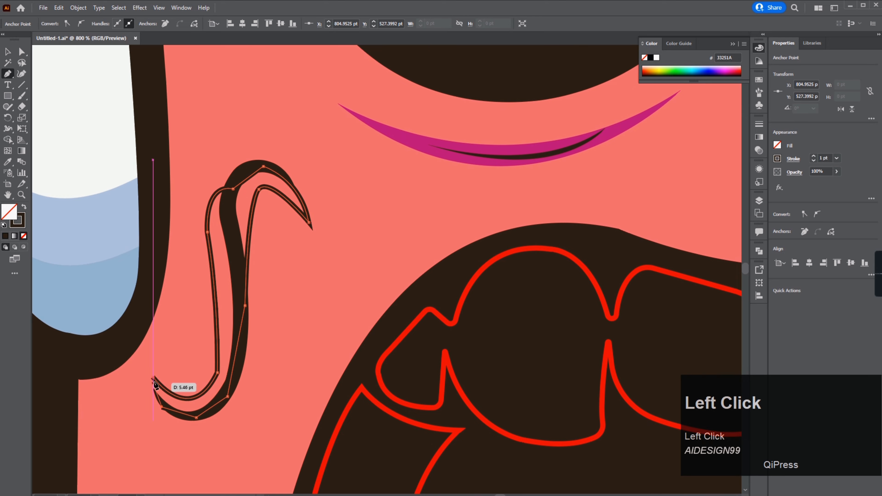
pyautogui.click(153, 378)
pyautogui.press('a')
pyautogui.hotkey('shift', 'x')
# Step: Fill the inner hook magenta with the Eyedropper and change its stacking order with Arrange
pyautogui.press('i')
pyautogui.click(382, 134)
pyautogui.rightClick(244, 169)
pyautogui.click(374, 342)
pyautogui.scroll(-5, 460, 266)
pyautogui.scroll(1, 168, 173)
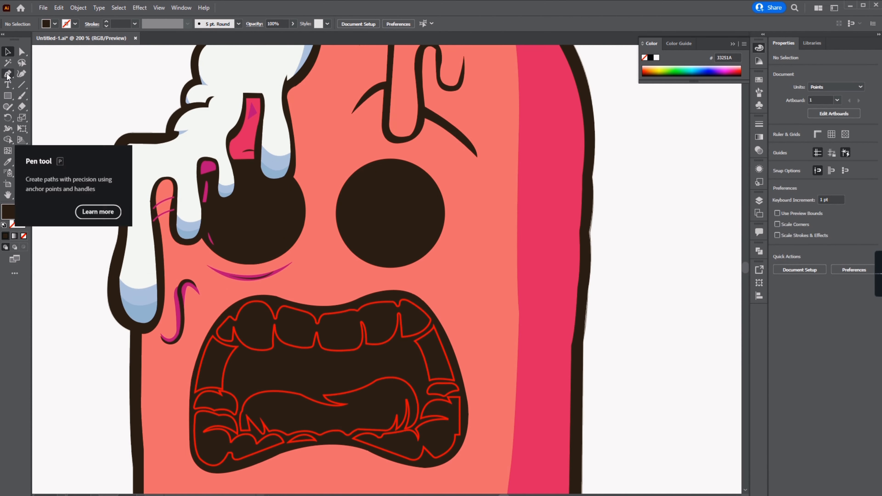
# Step: Draw small white highlight shapes above and on the magenta hook
pyautogui.click(7, 74)
pyautogui.scroll(3, 191, 289)
pyautogui.moveTo(199, 247); pyautogui.dragTo(173, 229)
pyautogui.moveTo(162, 247); pyautogui.dragTo(154, 249)
pyautogui.moveTo(122, 402); pyautogui.dragTo(118, 389)
pyautogui.moveTo(132, 377); pyautogui.dragTo(124, 360)
pyautogui.click(121, 402)
pyautogui.press('a')
pyautogui.moveTo(123, 400); pyautogui.dragTo(124, 397)
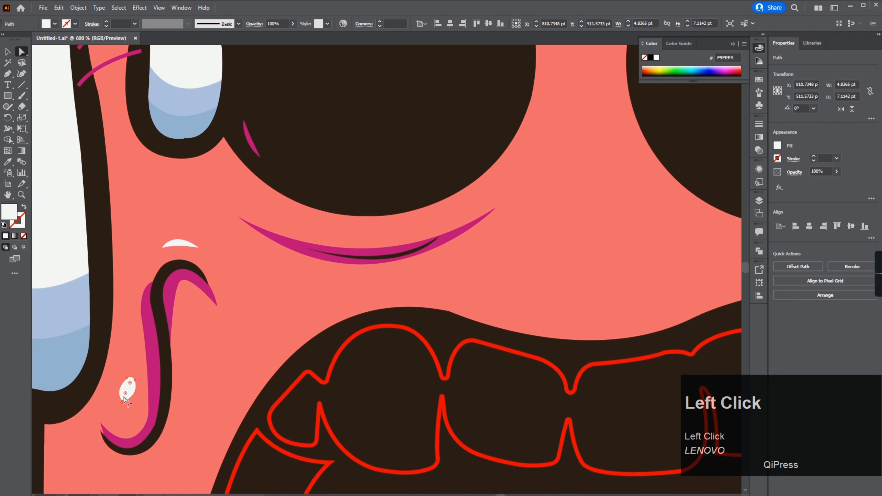
# Step: Draw a pink highlight shape along the left side of the forehead wrinkle with the Pen tool
pyautogui.scroll(-5, 194, 372)
pyautogui.click(420, 302)
pyautogui.scroll(4, 306, 247)
pyautogui.click(7, 74)
pyautogui.moveTo(190, 229)
pyautogui.mouseDown()
pyautogui.moveTo(192, 208)
pyautogui.moveTo(259, 220)
pyautogui.moveTo(227, 254)
pyautogui.mouseUp()
pyautogui.click(234, 202)
pyautogui.click(233, 240)
pyautogui.click(179, 327)
pyautogui.moveTo(179, 327); pyautogui.dragTo(173, 395)
pyautogui.hotkey('ctrl', 'z')
pyautogui.click(179, 327)
pyautogui.click(169, 369)
pyautogui.click(193, 334)
pyautogui.click(231, 300)
pyautogui.click(248, 296)
pyautogui.click(255, 206)
pyautogui.click(534, 271)
pyautogui.click(8, 74)
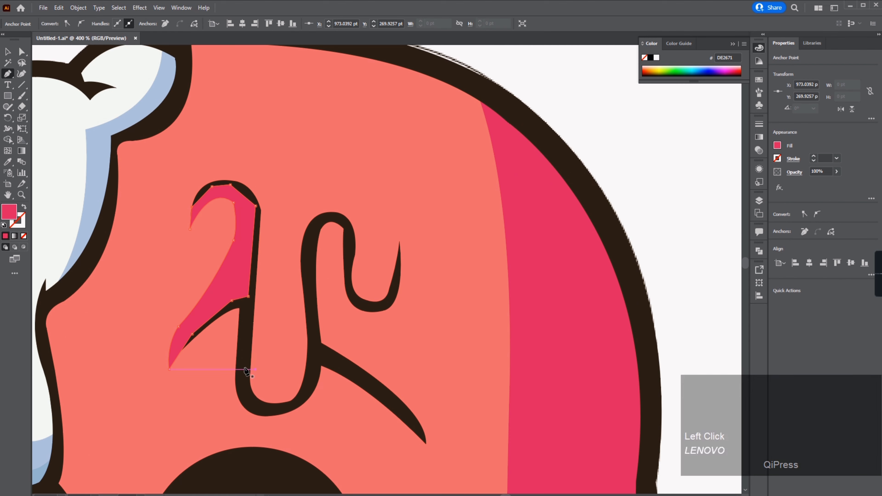
pyautogui.click(245, 364)
# Step: Select the forehead wrinkle shading shapes and adjust their stacking order with Arrange
pyautogui.moveTo(309, 382); pyautogui.dragTo(364, 355)
pyautogui.click(7, 52)
pyautogui.moveTo(299, 400); pyautogui.dragTo(375, 288)
pyautogui.rightClick(284, 412)
pyautogui.click(274, 376)
pyautogui.rightClick(282, 406)
pyautogui.click(294, 382)
pyautogui.scroll(-2, 294, 382)
pyautogui.click(179, 342)
pyautogui.scroll(3, 396, 323)
pyautogui.click(317, 237)
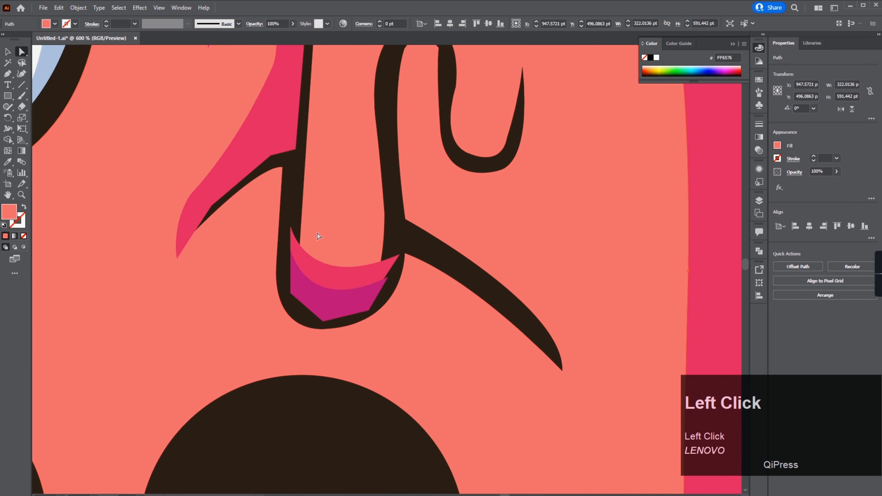
# Step: Draw a shading shape along the underside of the right branch of the nose wrinkle with the Pen tool
pyautogui.moveTo(317, 237); pyautogui.dragTo(197, 320)
pyautogui.click(7, 73)
pyautogui.click(278, 268)
pyautogui.click(406, 355)
pyautogui.moveTo(453, 455); pyautogui.dragTo(439, 258)
pyautogui.moveTo(438, 257); pyautogui.dragTo(440, 318)
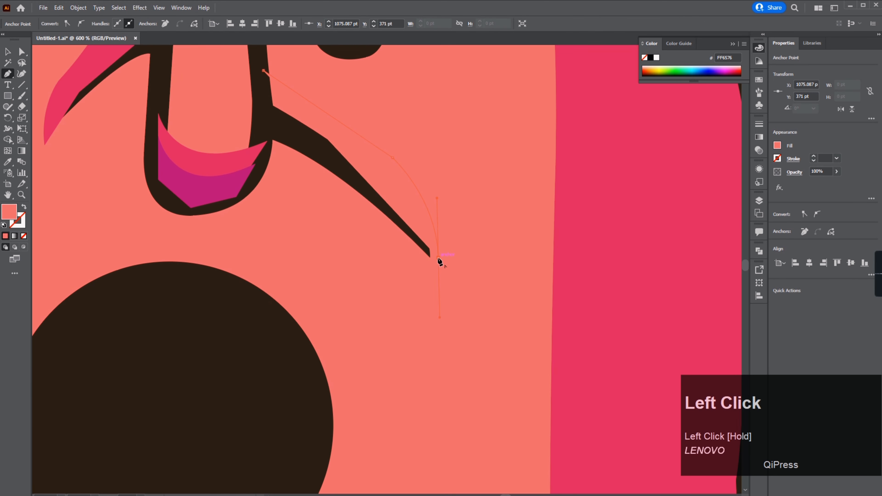
pyautogui.click(241, 153)
# Step: Adjust the new shape's anchor points and fill it pink with the Eyedropper
pyautogui.press('a')
pyautogui.click(347, 243)
pyautogui.moveTo(278, 139); pyautogui.dragTo(349, 389)
pyautogui.click(385, 179)
pyautogui.click(355, 168)
pyautogui.click(341, 174)
pyautogui.click(330, 202)
pyautogui.press('i')
pyautogui.click(373, 355)
# Step: Draw a shading shape inside the right hook of the wrinkle and fill it magenta with the Eyedropper
pyautogui.moveTo(451, 274); pyautogui.dragTo(507, 243)
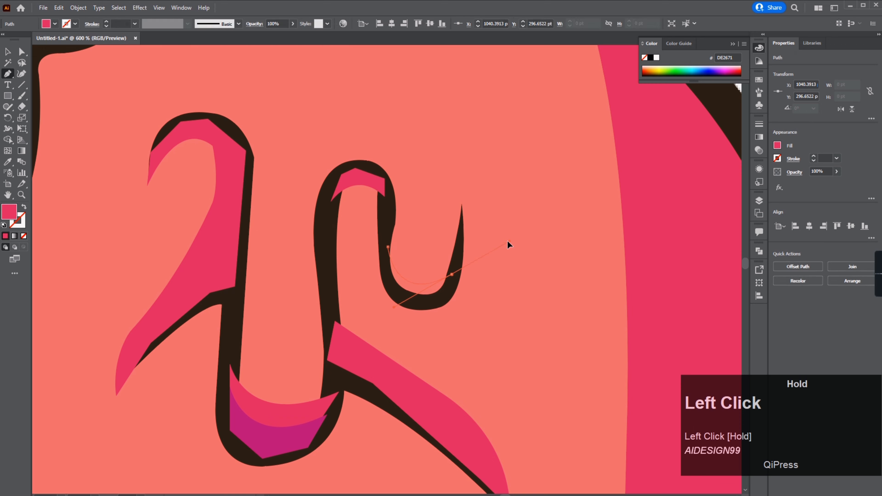
pyautogui.click(384, 268)
pyautogui.keyDown('alt'); pyautogui.moveTo(447, 271); pyautogui.dragTo(446, 278); pyautogui.keyUp('alt')
pyautogui.click(8, 162)
pyautogui.click(281, 441)
# Step: Draw a small white highlight arc above the right hook with the Pen tool
pyautogui.click(22, 51)
pyautogui.click(277, 194)
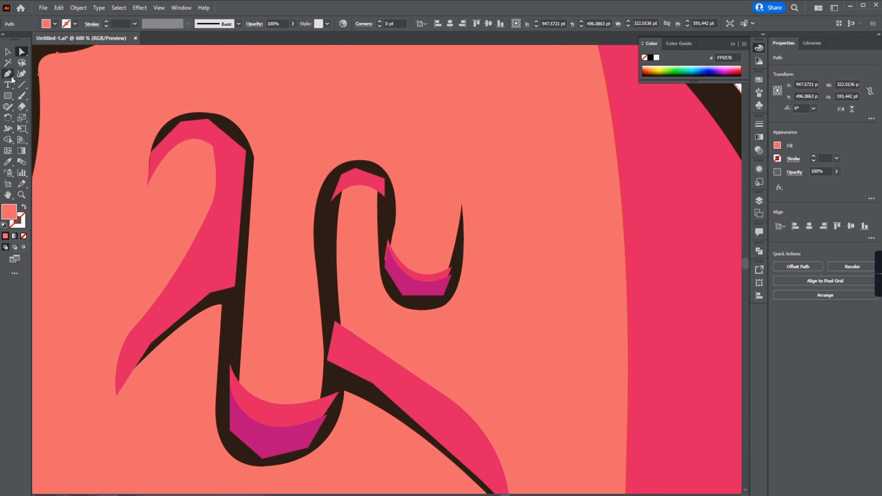
pyautogui.click(8, 74)
pyautogui.click(335, 141)
pyautogui.moveTo(391, 146); pyautogui.dragTo(420, 175)
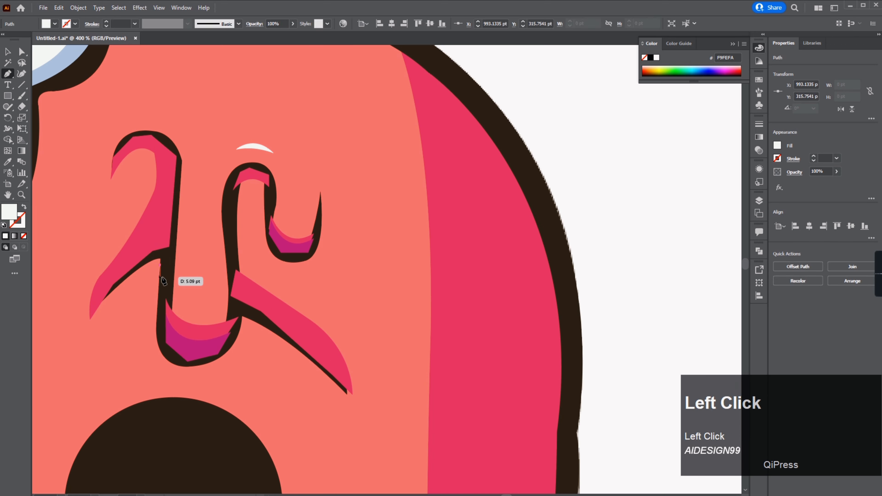
# Step: Draw small white highlight shapes beside the lower part of the nose wrinkle
pyautogui.click(133, 296)
pyautogui.moveTo(118, 308); pyautogui.dragTo(119, 312)
pyautogui.moveTo(200, 298); pyautogui.dragTo(191, 295)
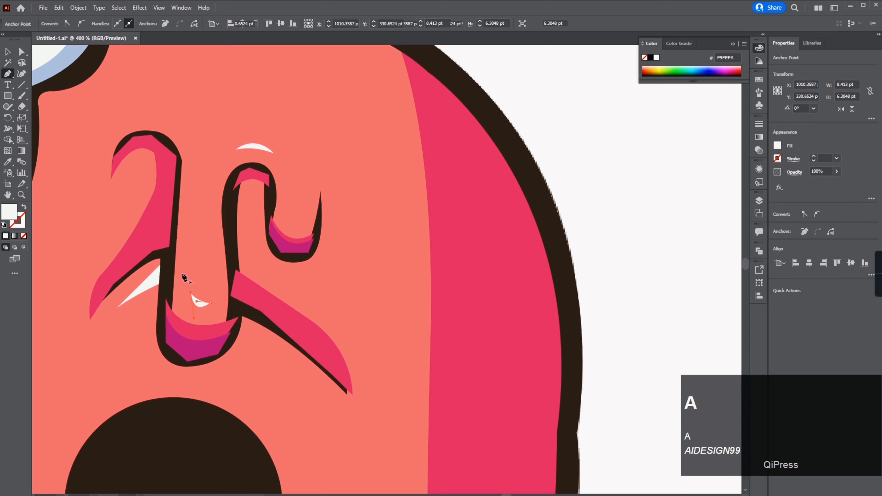
# Step: Select the dark wrinkle outline and change its stacking order with Arrange
pyautogui.click(236, 260)
pyautogui.rightClick(234, 261)
pyautogui.moveTo(264, 211)
pyautogui.click(363, 211)
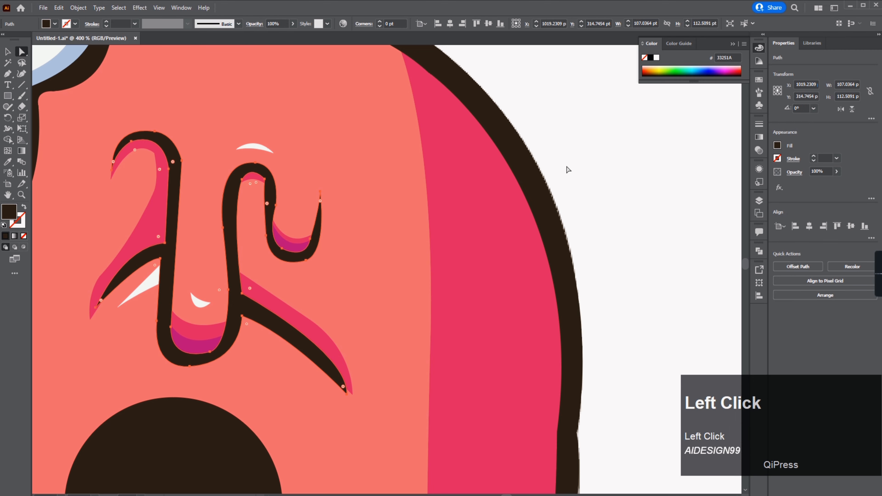
pyautogui.click(567, 169)
# Step: Draw a pink shading shape along the forehead's left edge beside the hair with the Pen tool
pyautogui.scroll(-4, 408, 310)
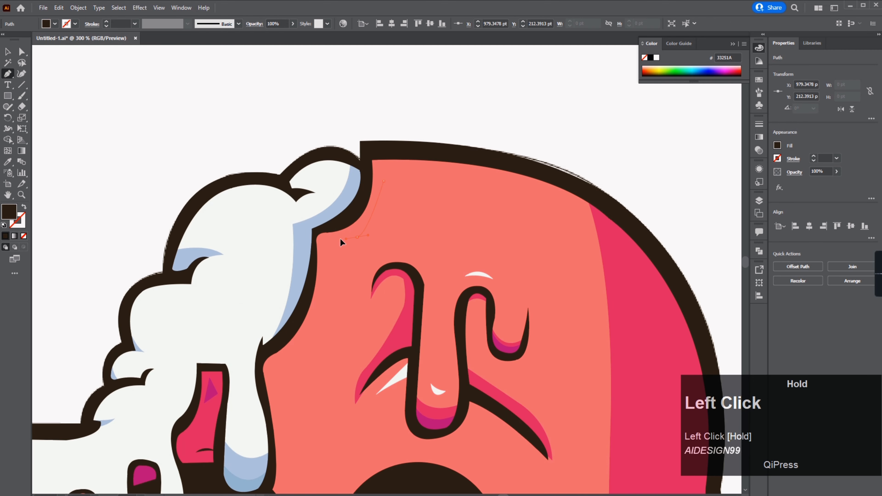
pyautogui.click(357, 236)
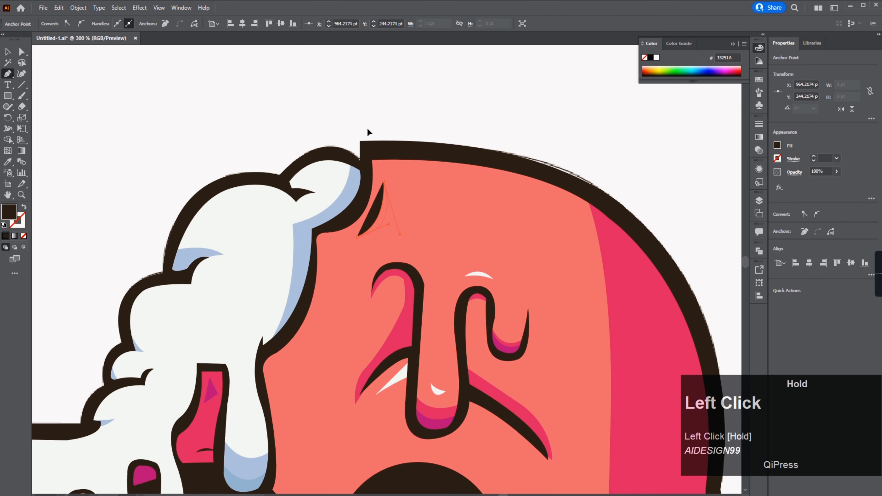
pyautogui.click(328, 229)
pyautogui.moveTo(315, 331); pyautogui.dragTo(299, 373)
pyautogui.click(279, 369)
pyautogui.click(287, 383)
pyautogui.click(271, 374)
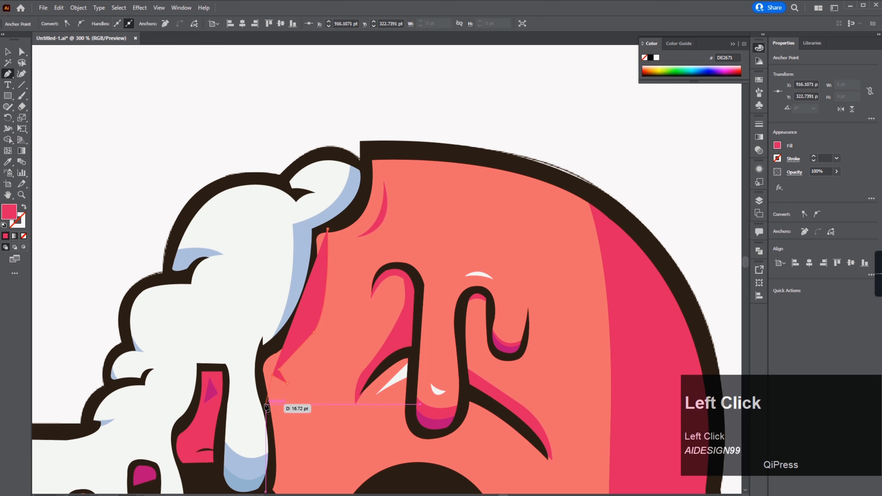
# Step: Draw a thin pink line down the left side of the face, swapping its fill to a stroke
pyautogui.click(266, 404)
pyautogui.hotkey('shift', 'x')
pyautogui.click(347, 222)
pyautogui.moveTo(334, 263); pyautogui.dragTo(339, 262)
pyautogui.click(347, 222)
pyautogui.hotkey('shift', 'x')
pyautogui.press('a')
pyautogui.click(450, 191)
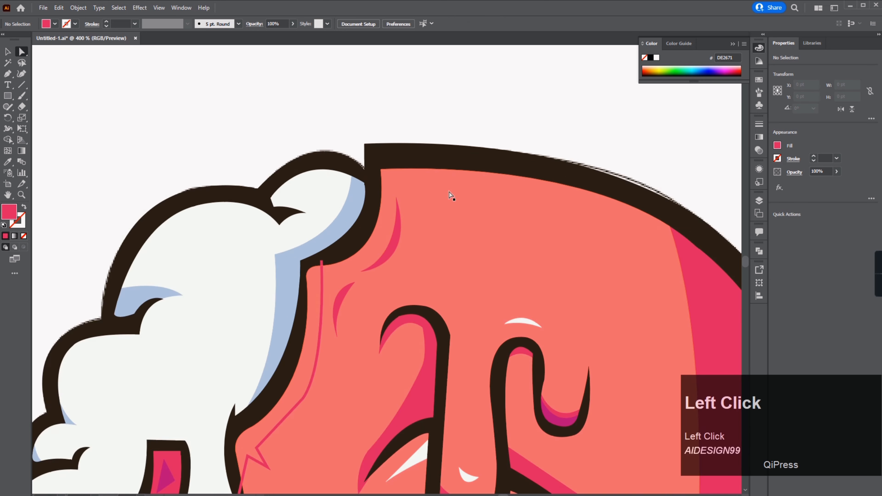
# Step: Draw a shading path at the top right of the head with the Pen tool and fill it with the Eyedropper
pyautogui.scroll(-3, 451, 195)
pyautogui.moveTo(450, 195); pyautogui.dragTo(247, 177)
pyautogui.moveTo(368, 342); pyautogui.dragTo(355, 374)
pyautogui.click(261, 180)
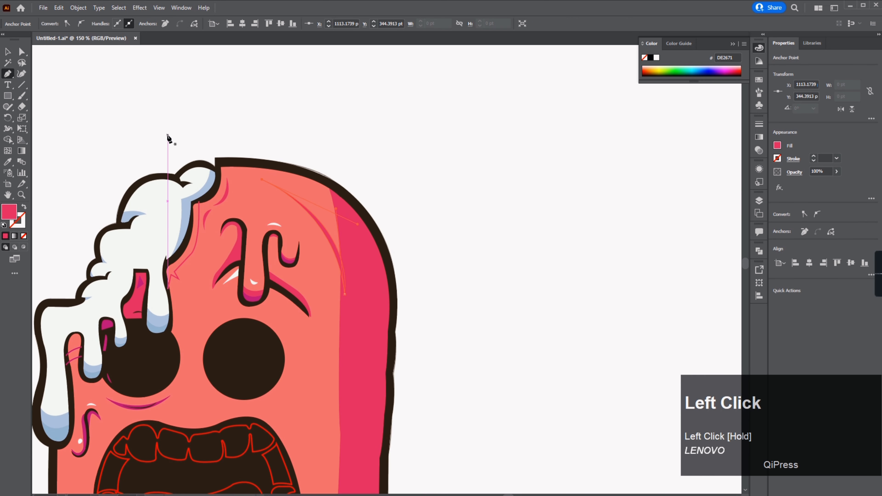
pyautogui.press('i')
pyautogui.click(222, 162)
pyautogui.press('a')
pyautogui.moveTo(344, 294); pyautogui.dragTo(340, 286)
pyautogui.click(398, 172)
# Step: Draw a light highlight along the top edge of the popsicle with the Pen tool and adjust its anchors
pyautogui.press('p')
pyautogui.click(301, 176)
pyautogui.click(317, 201)
pyautogui.moveTo(238, 176); pyautogui.dragTo(175, 175)
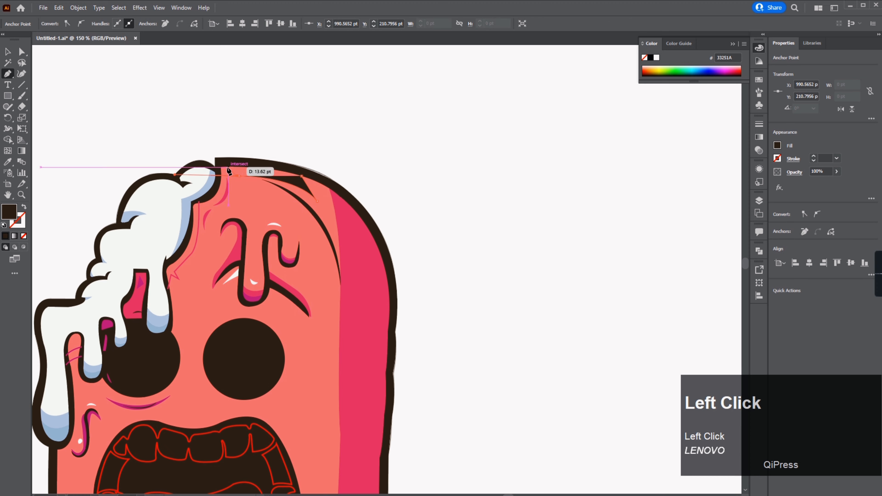
pyautogui.click(178, 192)
pyautogui.press('a')
pyautogui.click(44, 210)
pyautogui.moveTo(43, 210); pyautogui.dragTo(60, 136)
pyautogui.scroll(-1, 44, 140)
pyautogui.scroll(1, 44, 140)
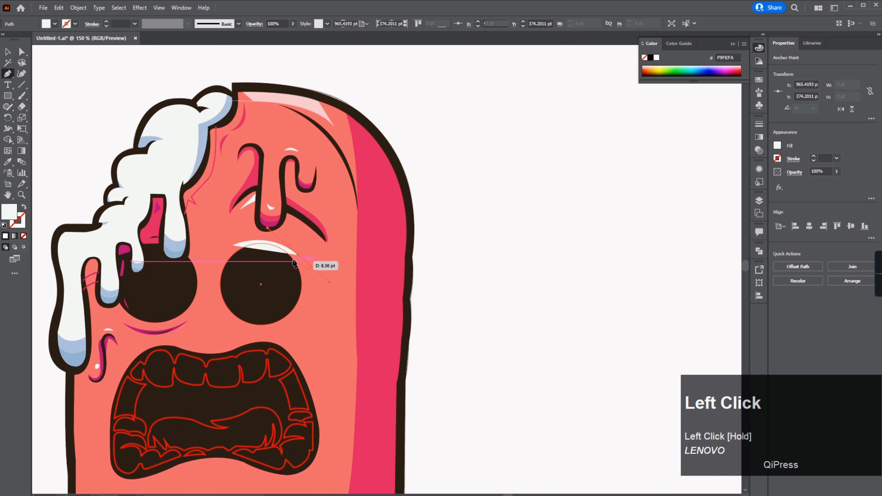
# Step: Draw a shading arc above the right eye and fill it magenta with the Eyedropper
pyautogui.click(297, 255)
pyautogui.moveTo(231, 245); pyautogui.dragTo(181, 274)
pyautogui.press('i')
pyautogui.click(150, 331)
pyautogui.press('a')
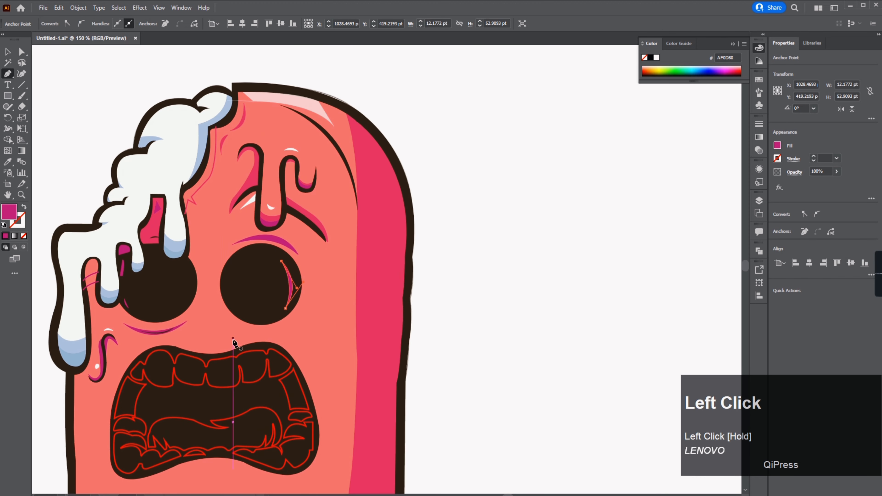
# Step: Draw a thin dark line inside the magenta arc and fill it dark brown with the Eyedropper
pyautogui.click(224, 321)
pyautogui.moveTo(302, 320); pyautogui.dragTo(347, 299)
pyautogui.scroll(6, 255, 240)
pyautogui.click(220, 229)
pyautogui.moveTo(482, 261); pyautogui.dragTo(527, 306)
pyautogui.moveTo(219, 229); pyautogui.dragTo(99, 245)
pyautogui.press('i')
pyautogui.click(297, 331)
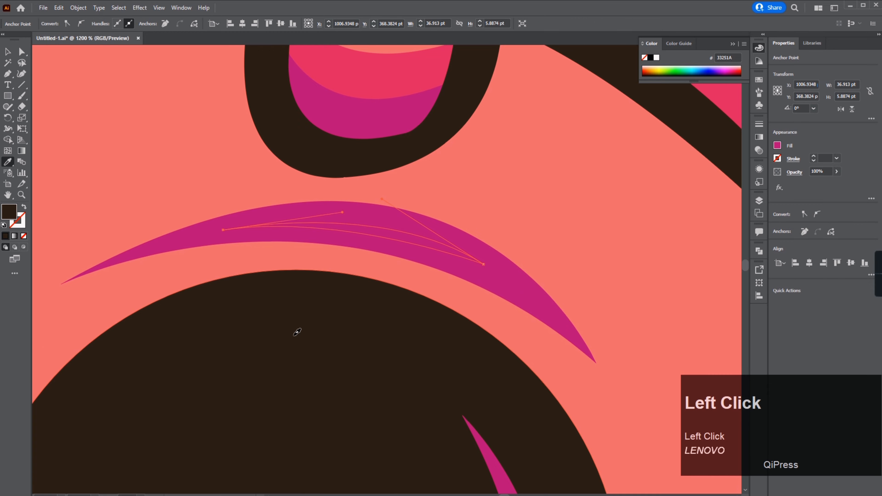
# Step: Draw a crease shape between the eyes and the mouth and fill it magenta with the Eyedropper
pyautogui.press('p')
pyautogui.scroll(-5, 289, 271)
pyautogui.scroll(3, 95, 342)
pyautogui.click(156, 295)
pyautogui.moveTo(423, 307); pyautogui.dragTo(486, 278)
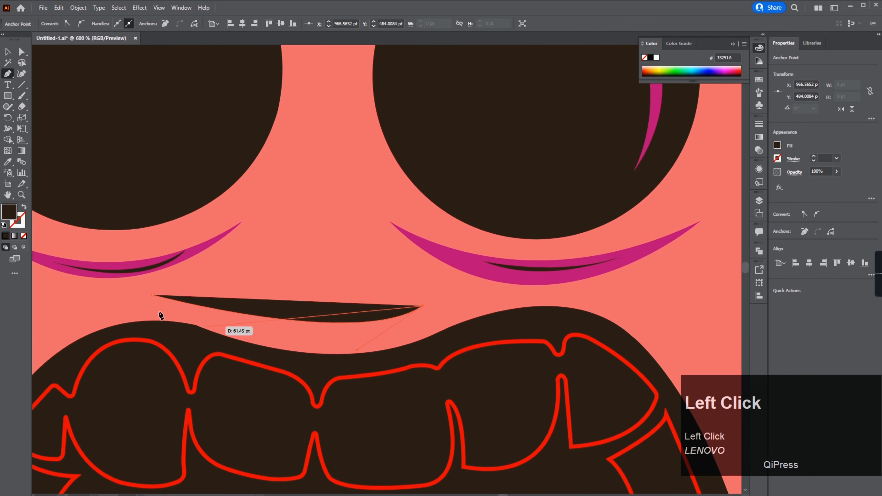
pyautogui.moveTo(156, 295); pyautogui.dragTo(4, 223)
pyautogui.press('i')
pyautogui.click(205, 263)
# Step: Adjust the crease's anchor and draw a thin dark line inside it with the Pen tool
pyautogui.press('a')
pyautogui.moveTo(361, 347); pyautogui.dragTo(367, 348)
pyautogui.scroll(2, 236, 275)
pyautogui.press('p')
pyautogui.click(230, 371)
pyautogui.moveTo(492, 383); pyautogui.dragTo(543, 369)
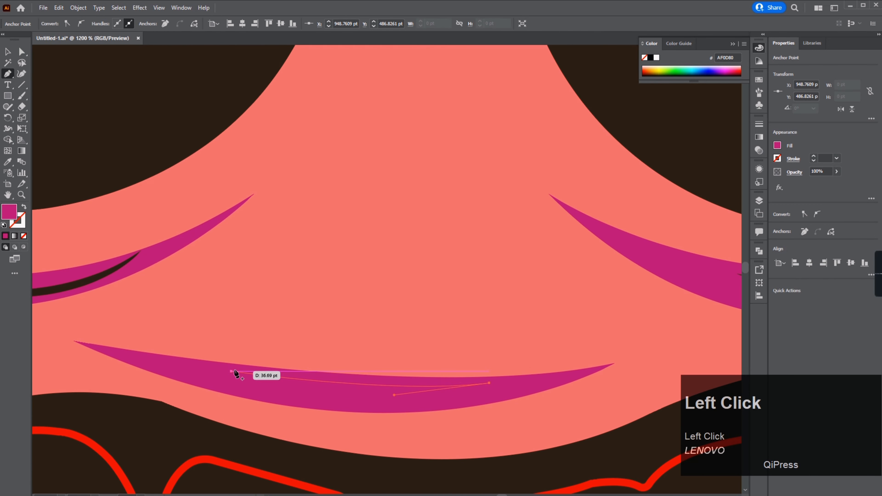
pyautogui.moveTo(230, 370); pyautogui.dragTo(104, 340)
pyautogui.press('a')
pyautogui.scroll(-7, 275, 292)
pyautogui.moveTo(430, 320); pyautogui.dragTo(416, 331)
pyautogui.scroll(1, 285, 342)
pyautogui.click(285, 300)
pyautogui.scroll(-3, 283, 295)
pyautogui.click(305, 299)
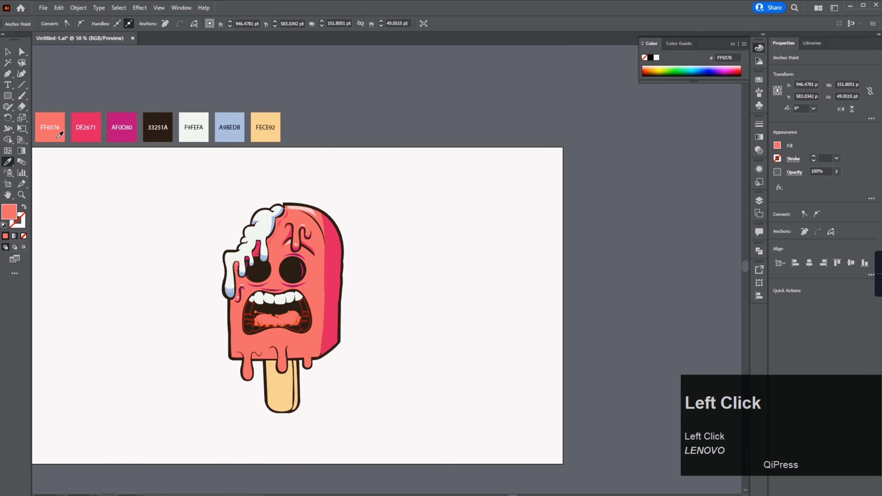
# Step: Fill the lower teeth white with the Eyedropper
pyautogui.scroll(3, 305, 300)
pyautogui.click(307, 306)
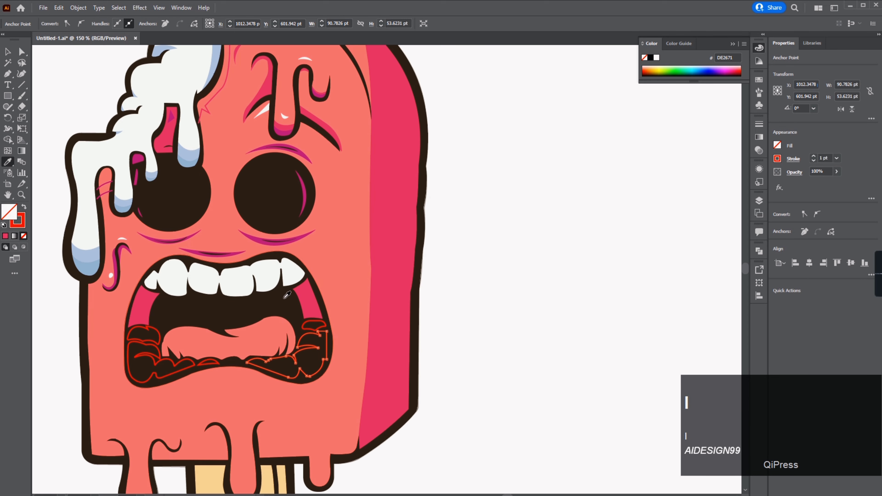
pyautogui.click(148, 342)
pyautogui.press('i')
pyautogui.click(148, 348)
pyautogui.press('a')
pyautogui.click(246, 313)
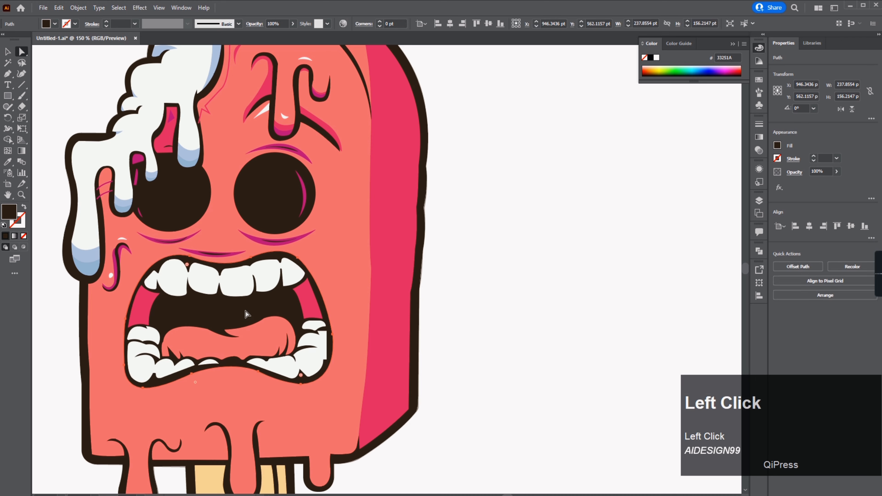
# Step: Draw a magenta shading shape on the lower right corner of the popsicle body with the Pen tool and Eyedropper
pyautogui.click(456, 281)
pyautogui.scroll(-3, 456, 281)
pyautogui.scroll(2, 448, 283)
pyautogui.scroll(2, 425, 277)
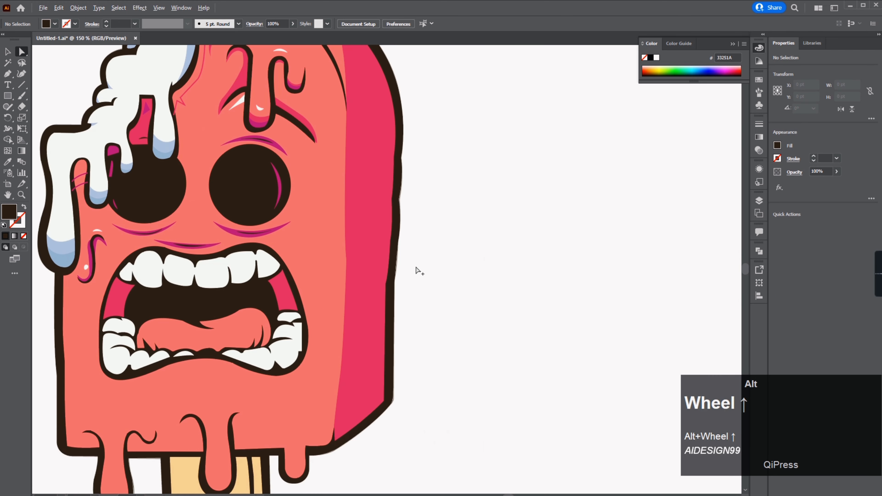
pyautogui.moveTo(417, 271); pyautogui.dragTo(400, 202)
pyautogui.click(9, 75)
pyautogui.click(366, 262)
pyautogui.moveTo(310, 324); pyautogui.dragTo(267, 341)
pyautogui.click(7, 51)
pyautogui.press('i')
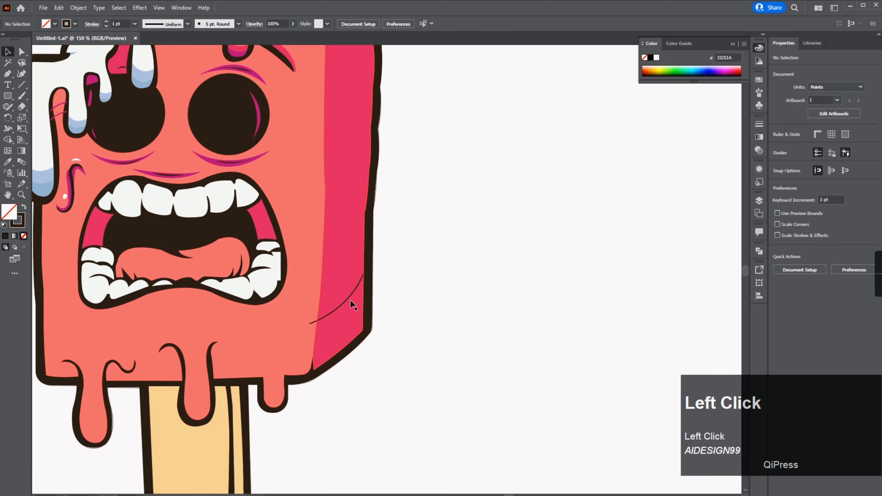
pyautogui.click(345, 302)
pyautogui.click(243, 163)
pyautogui.press('a')
pyautogui.click(407, 200)
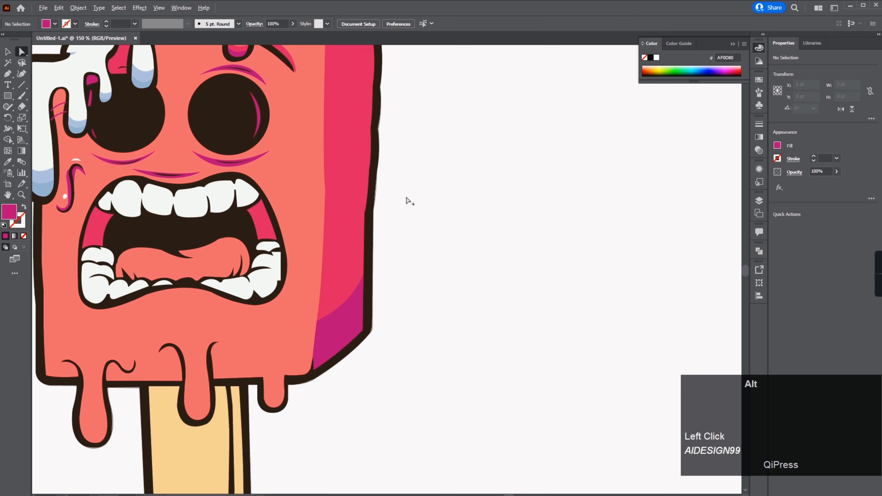
# Step: Recolor the thin line in the crease with the Eyedropper and adjust its anchor points
pyautogui.scroll(-2, 364, 222)
pyautogui.scroll(2, 313, 188)
pyautogui.click(298, 215)
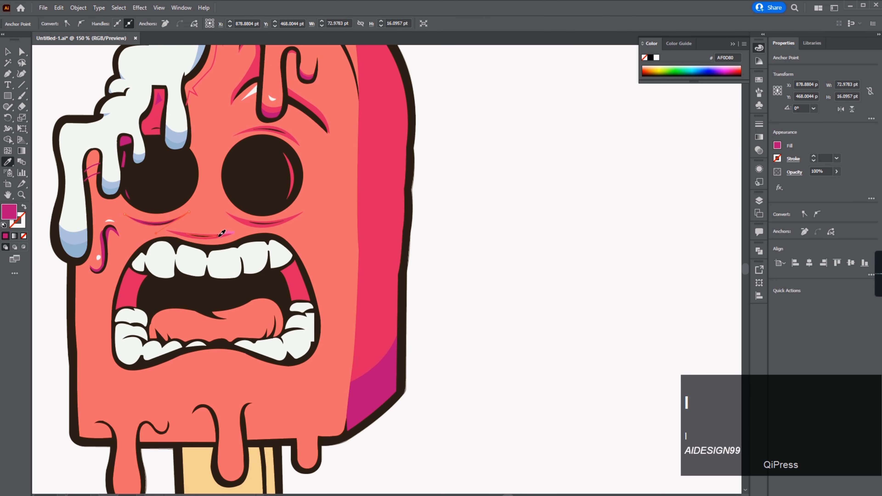
pyautogui.press('a')
pyautogui.click(480, 205)
pyautogui.scroll(-1, 480, 205)
pyautogui.moveTo(480, 205); pyautogui.dragTo(474, 223)
pyautogui.scroll(1, 415, 183)
pyautogui.moveTo(394, 252); pyautogui.dragTo(368, 218)
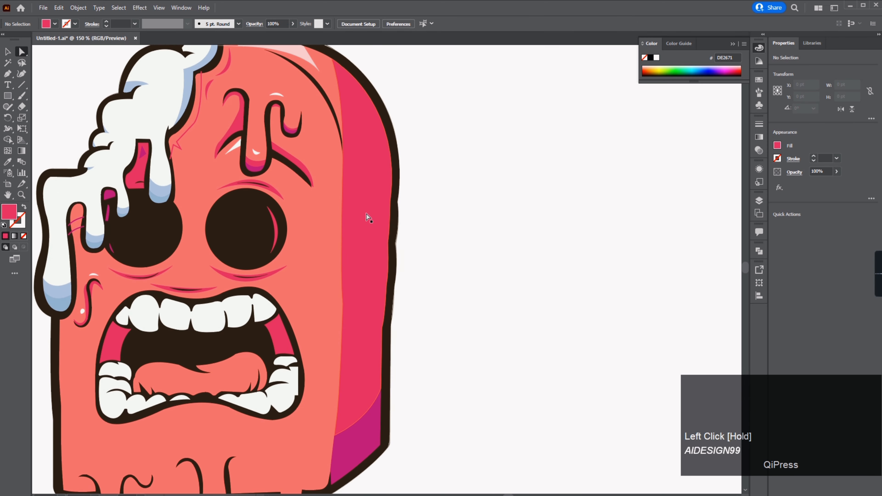
# Step: Draw a curved chin shape under the right side of the mouth with the Pen tool
pyautogui.click(8, 74)
pyautogui.click(222, 425)
pyautogui.moveTo(319, 397); pyautogui.dragTo(345, 337)
pyautogui.click(319, 398)
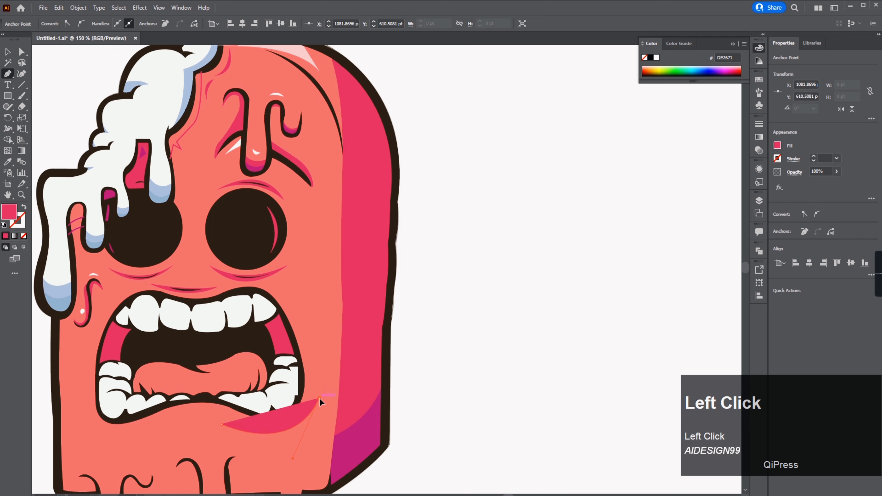
pyautogui.press('a')
pyautogui.moveTo(302, 471); pyautogui.dragTo(297, 475)
# Step: Fill the chin shape dark brown and adjust its curve handles
pyautogui.press('i')
pyautogui.press('a')
pyautogui.click(360, 374)
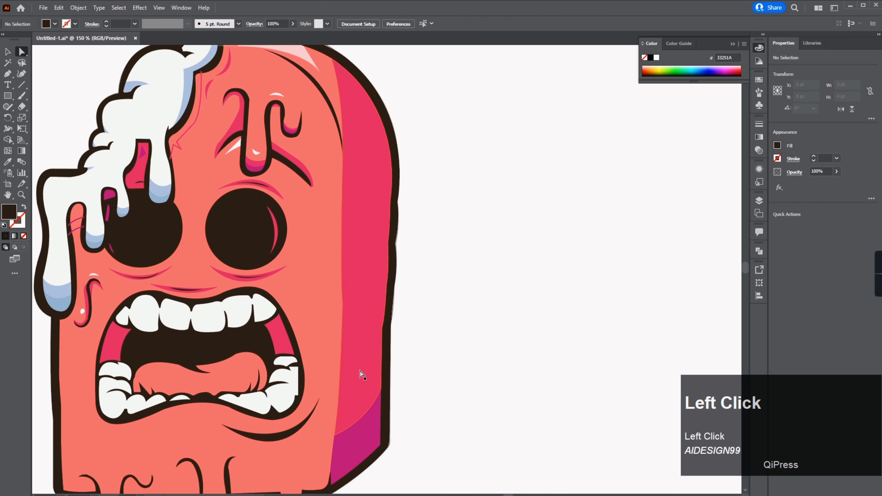
pyautogui.moveTo(361, 374); pyautogui.dragTo(478, 297)
pyautogui.keyDown('alt'); pyautogui.moveTo(428, 335); pyautogui.dragTo(262, 365); pyautogui.keyUp('alt')
# Step: Draw a long thin crease shape down the right side of the popsicle body with the Pen tool
pyautogui.press('v')
pyautogui.click(574, 236)
pyautogui.scroll(-1, 574, 236)
pyautogui.moveTo(573, 235); pyautogui.dragTo(464, 239)
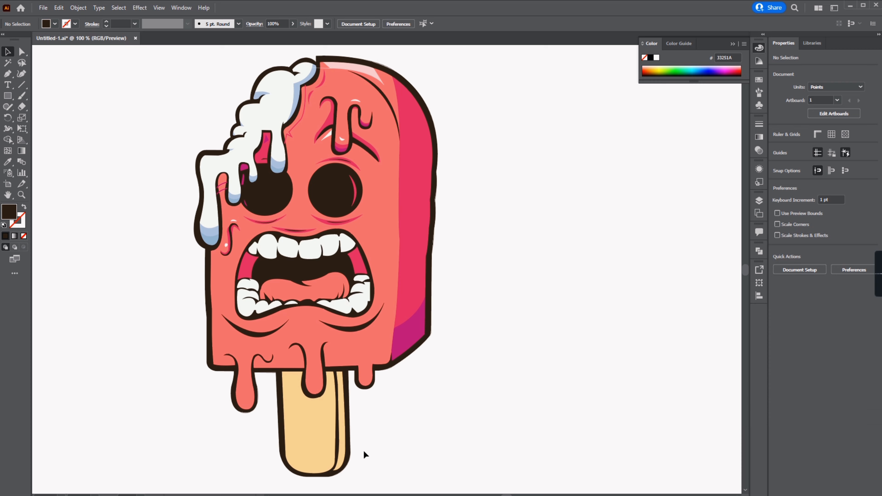
pyautogui.moveTo(451, 357); pyautogui.dragTo(475, 299)
pyautogui.scroll(-1, 475, 299)
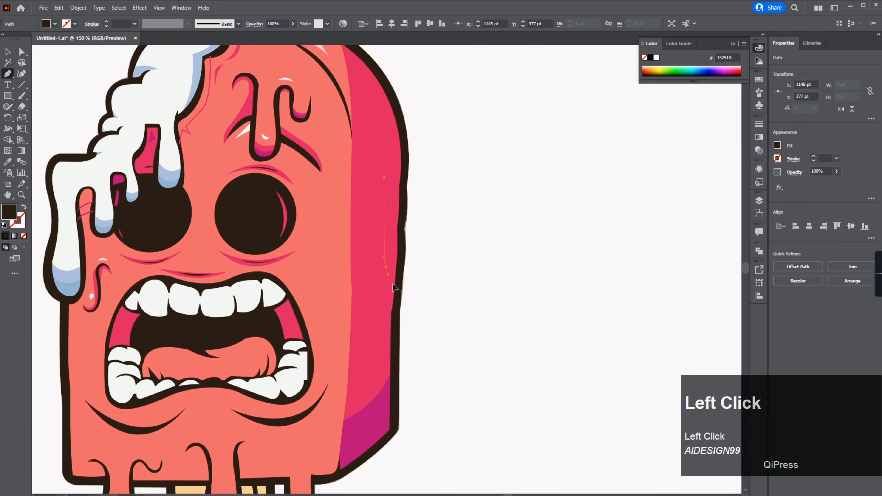
pyautogui.click(385, 267)
pyautogui.moveTo(393, 284); pyautogui.dragTo(408, 357)
pyautogui.click(360, 271)
pyautogui.click(364, 309)
pyautogui.click(371, 168)
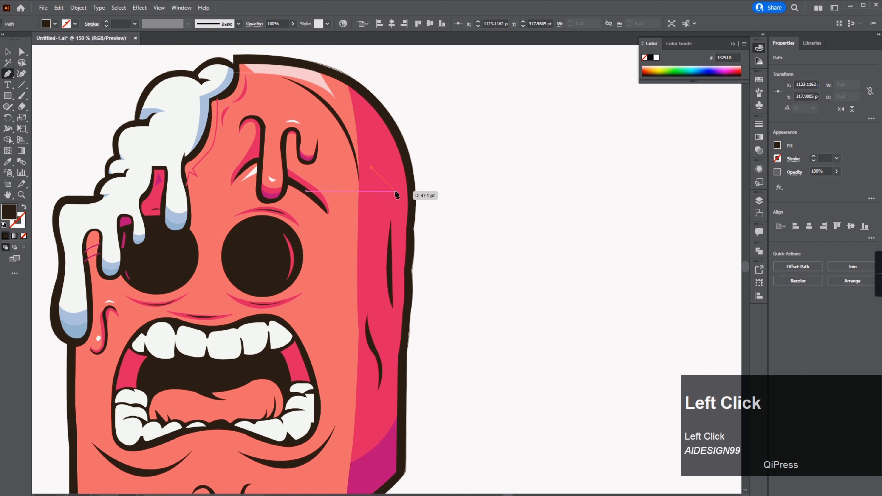
pyautogui.moveTo(394, 191); pyautogui.dragTo(415, 193)
pyautogui.click(394, 190)
# Step: Fill the crease shape magenta with the Eyedropper and deselect it
pyautogui.press('i')
pyautogui.click(377, 453)
pyautogui.press('a')
pyautogui.click(448, 332)
pyautogui.scroll(-3, 446, 332)
pyautogui.scroll(2, 443, 361)
# Step: Draw a small curved magenta crease beside the mouth's right corner and adjust its anchor points
pyautogui.click(8, 74)
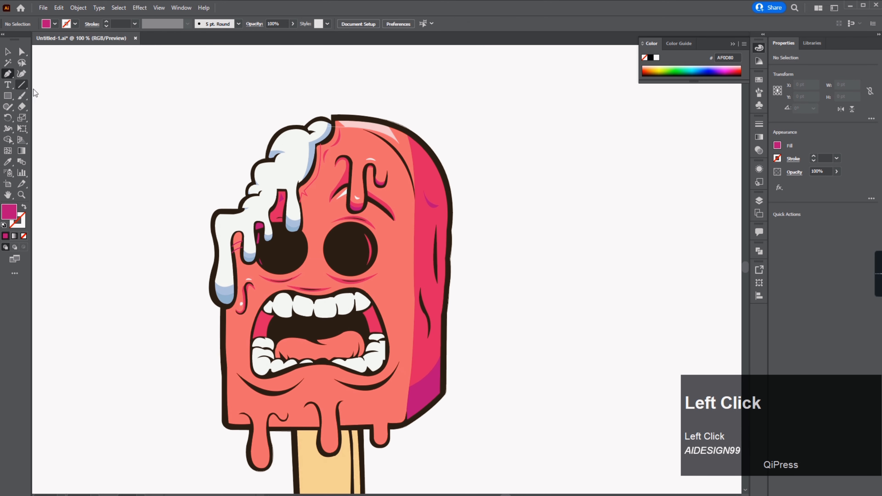
pyautogui.moveTo(394, 273); pyautogui.dragTo(390, 291)
pyautogui.scroll(2, 394, 270)
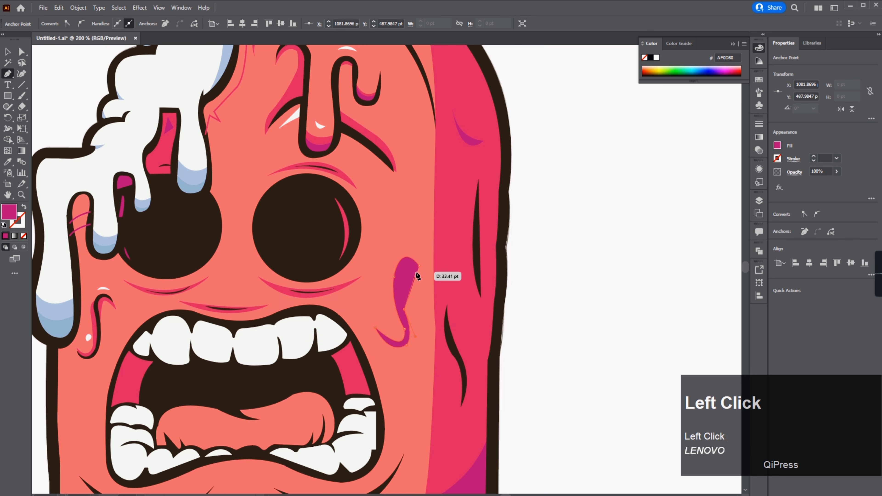
pyautogui.press('a')
pyautogui.click(402, 308)
pyautogui.click(420, 330)
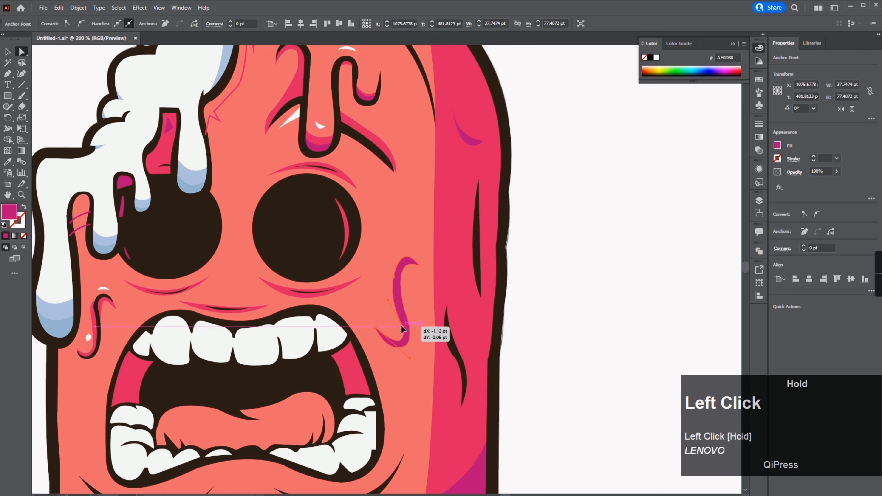
pyautogui.click(473, 267)
pyautogui.press('a')
pyautogui.click(542, 253)
# Step: Draw white teardrop highlights on the drips hanging below the popsicle body
pyautogui.scroll(-2, 504, 222)
pyautogui.scroll(1, 431, 414)
pyautogui.moveTo(431, 414); pyautogui.dragTo(407, 252)
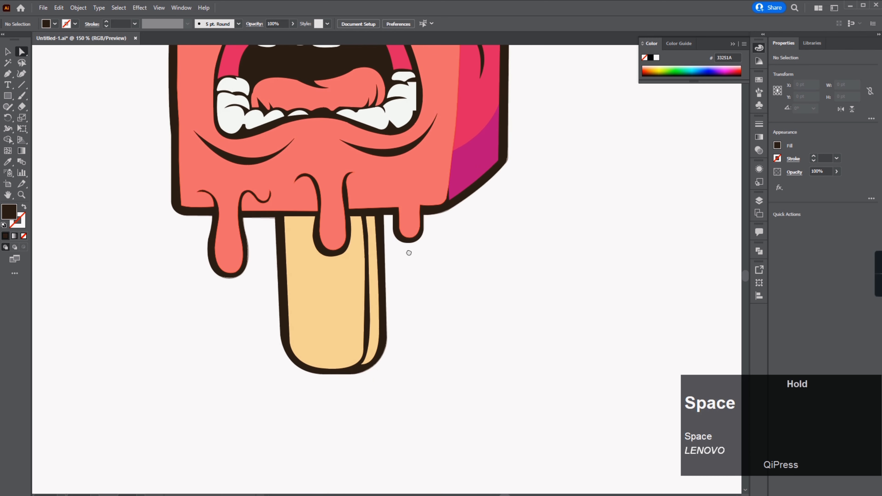
pyautogui.press('p')
pyautogui.click(231, 230)
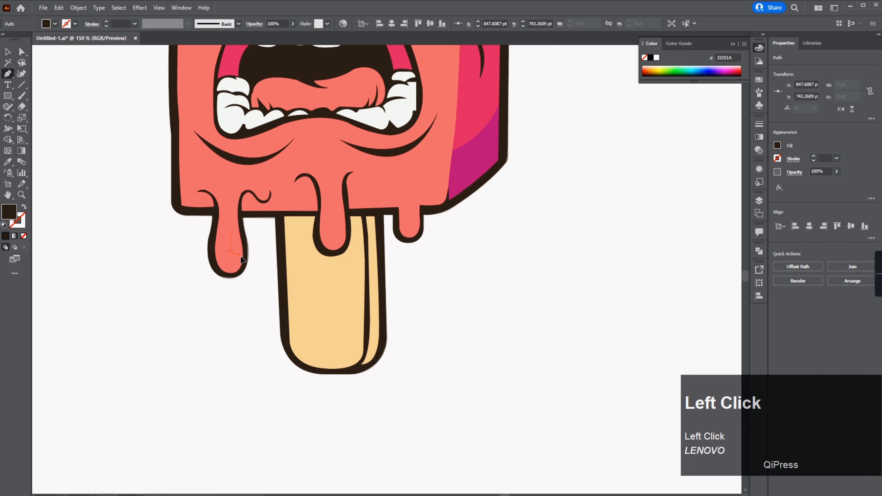
pyautogui.moveTo(314, 243); pyautogui.dragTo(413, 204)
pyautogui.press('v')
pyautogui.click(405, 216)
pyautogui.click(461, 251)
pyautogui.scroll(-2, 461, 250)
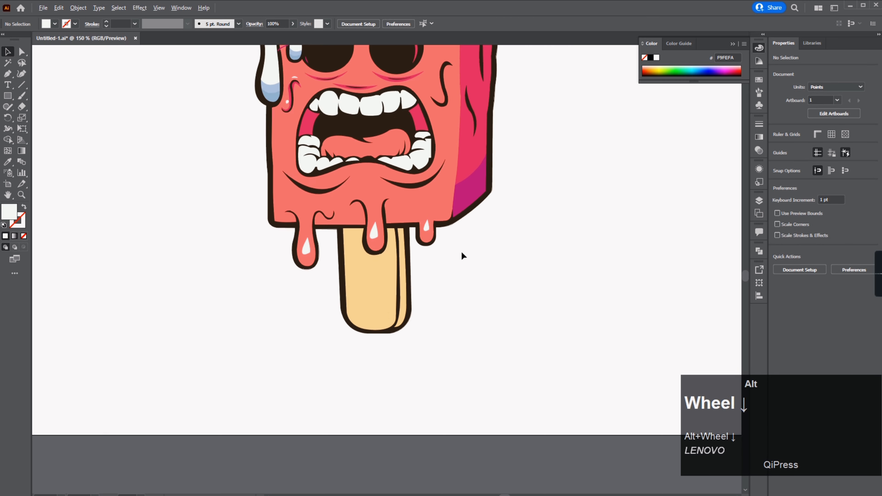
# Step: Recolor the narrow strip along the stick's right edge to light orange FCC281 in the Color Picker
pyautogui.moveTo(465, 177); pyautogui.dragTo(398, 232)
pyautogui.scroll(1, 335, 301)
pyautogui.press('a')
pyautogui.click(367, 349)
pyautogui.doubleClick(9, 212)
pyautogui.click(560, 191)
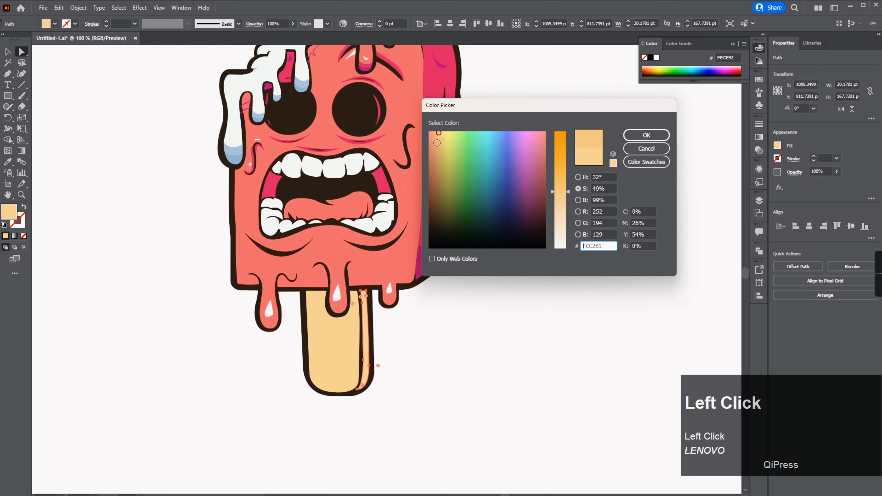
pyautogui.click(656, 139)
# Step: Draw a curved shading shape in the upper left corner of the stick with the Pen tool
pyautogui.scroll(4, 334, 335)
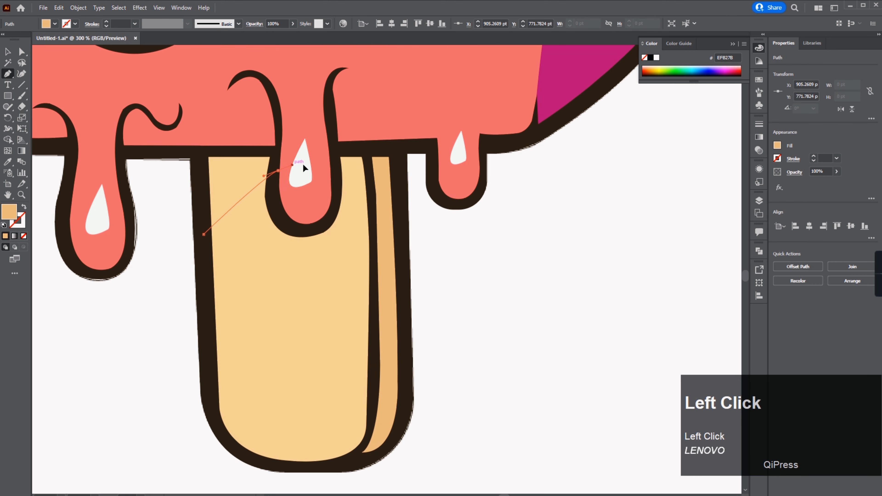
pyautogui.moveTo(302, 162); pyautogui.dragTo(250, 232)
pyautogui.keyDown('shift'); pyautogui.click(236, 195); pyautogui.keyUp('shift')
pyautogui.click(24, 206)
pyautogui.keyDown('shift'); pyautogui.click(278, 284); pyautogui.keyUp('shift')
pyautogui.click(871, 277)
pyautogui.press('a')
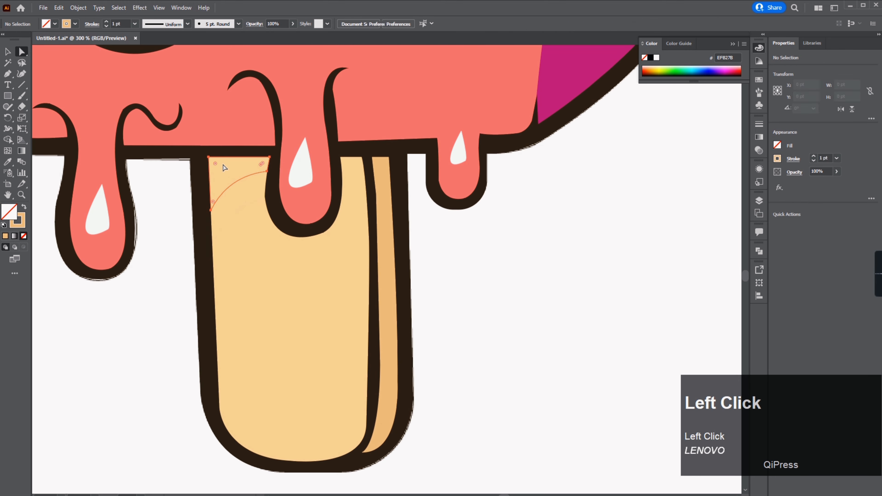
# Step: Adjust the stick shading shape's anchor points and fill it darker orange D89A71 from the Color Picker
pyautogui.click(223, 168)
pyautogui.click(253, 192)
pyautogui.click(239, 173)
pyautogui.doubleClick(9, 212)
pyautogui.click(437, 149)
pyautogui.click(647, 136)
pyautogui.click(569, 199)
# Step: Draw a curved cutting shape across the lower stick with the Pen tool and divide the stick with it
pyautogui.scroll(-5, 366, 275)
pyautogui.scroll(3, 378, 286)
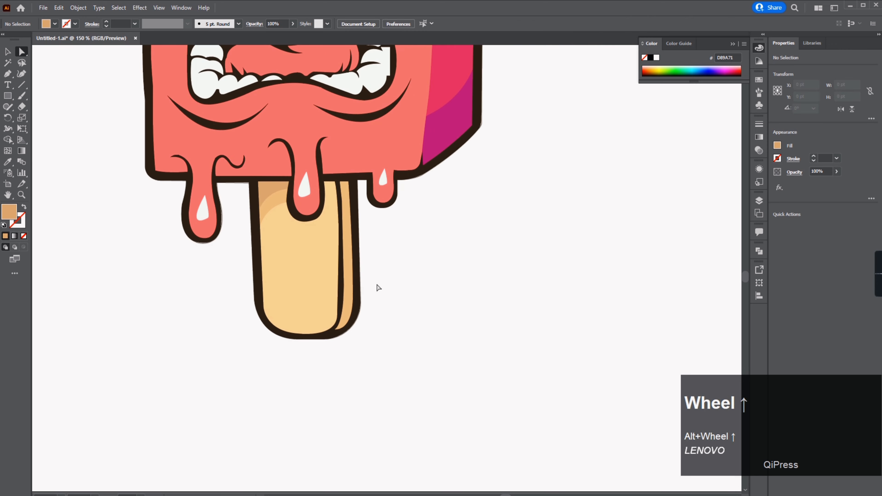
pyautogui.press('space')
pyautogui.press('p')
pyautogui.click(341, 279)
pyautogui.moveTo(273, 329); pyautogui.dragTo(206, 329)
pyautogui.press('v')
pyautogui.moveTo(316, 301); pyautogui.dragTo(308, 284)
pyautogui.moveTo(333, 262); pyautogui.dragTo(348, 257)
pyautogui.keyDown('shift'); pyautogui.click(321, 307); pyautogui.keyUp('shift')
pyautogui.click(24, 207)
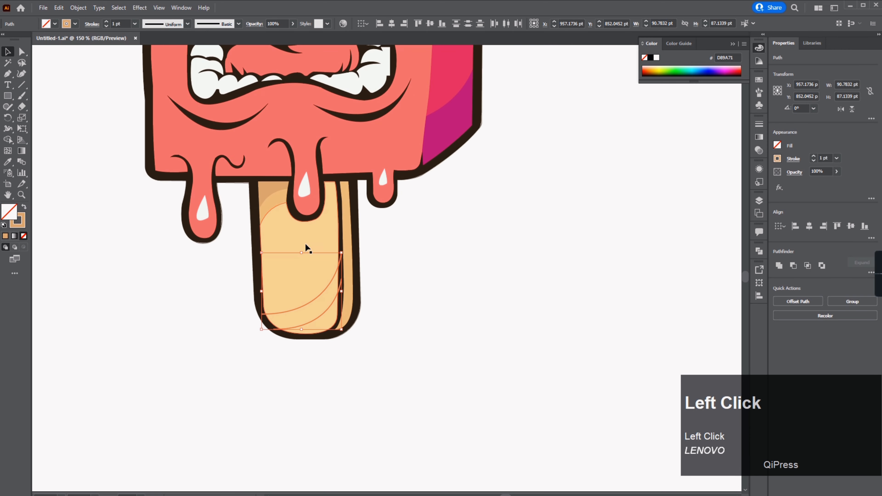
pyautogui.click(780, 323)
# Step: Reshape the divided stick pieces and recolor the bottom band with the Eyedropper
pyautogui.press('a')
pyautogui.click(324, 325)
pyautogui.click(277, 189)
pyautogui.press('a')
pyautogui.click(239, 217)
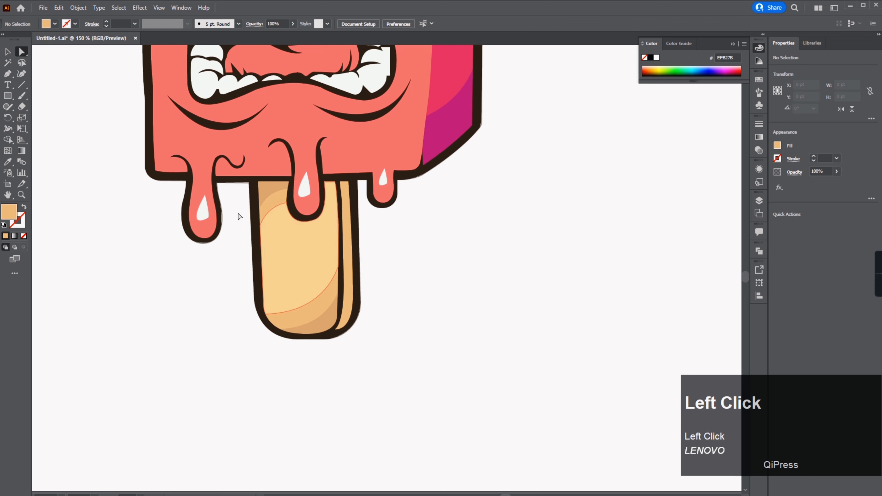
pyautogui.click(282, 223)
pyautogui.click(285, 297)
pyautogui.moveTo(282, 223)
pyautogui.mouseDown()
pyautogui.moveTo(287, 201)
pyautogui.moveTo(323, 233)
pyautogui.mouseUp()
pyautogui.press('i')
pyautogui.click(290, 208)
pyautogui.press('a')
pyautogui.click(384, 254)
pyautogui.click(7, 73)
pyautogui.click(320, 221)
pyautogui.click(322, 277)
pyautogui.press('a')
# Step: Create an inset offset path inside the tongue with Offset Path
pyautogui.scroll(-3, 419, 267)
pyautogui.moveTo(468, 226); pyautogui.dragTo(382, 344)
pyautogui.scroll(4, 290, 316)
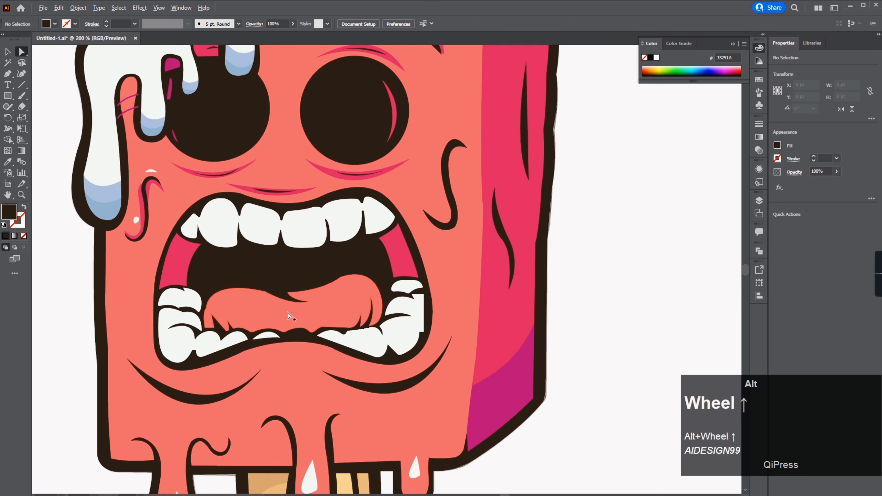
pyautogui.scroll(2, 288, 312)
pyautogui.click(288, 313)
pyautogui.click(78, 8)
pyautogui.moveTo(90, 237)
pyautogui.click(222, 270)
pyautogui.press('Down')
pyautogui.press('Down')
pyautogui.press('Down')
pyautogui.press('Down')
pyautogui.press('Down')
pyautogui.press('Down')
pyautogui.press('Down')
pyautogui.press('Down')
pyautogui.press('Down')
pyautogui.press('Down')
pyautogui.press('Down')
pyautogui.press('Down')
pyautogui.press('Down')
pyautogui.press('Down')
pyautogui.press('Down')
pyautogui.click(482, 390)
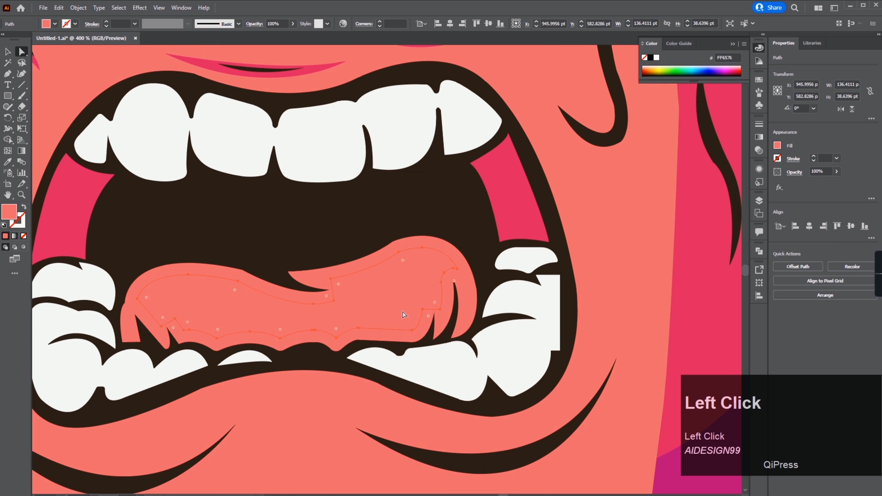
# Step: Fill the inner tongue shape a lighter pink from the Color Picker
pyautogui.doubleClick(12, 213)
pyautogui.moveTo(559, 178); pyautogui.dragTo(559, 184)
pyautogui.click(637, 134)
pyautogui.click(483, 256)
pyautogui.scroll(-3, 440, 285)
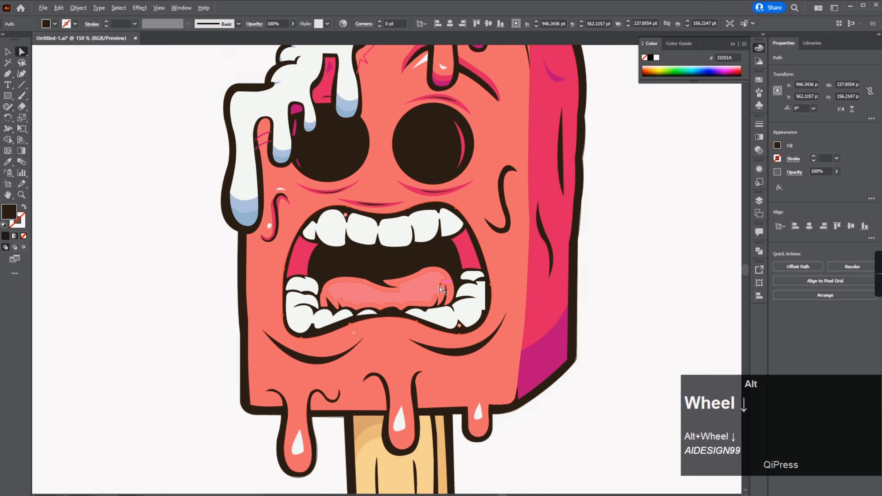
# Step: Draw a pale yellow crescent highlight across the tongue with the Pen tool
pyautogui.scroll(4, 440, 290)
pyautogui.press('p')
pyautogui.click(164, 269)
pyautogui.moveTo(409, 259); pyautogui.dragTo(411, 263)
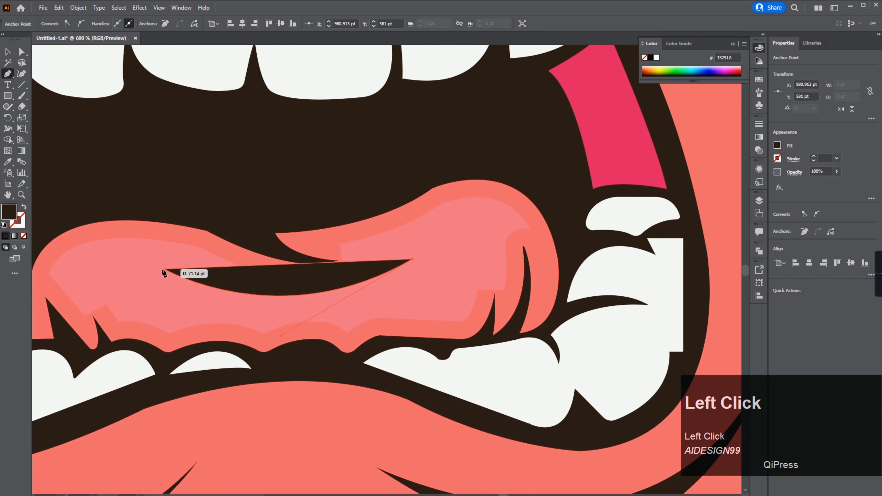
pyautogui.moveTo(164, 273); pyautogui.dragTo(468, 172)
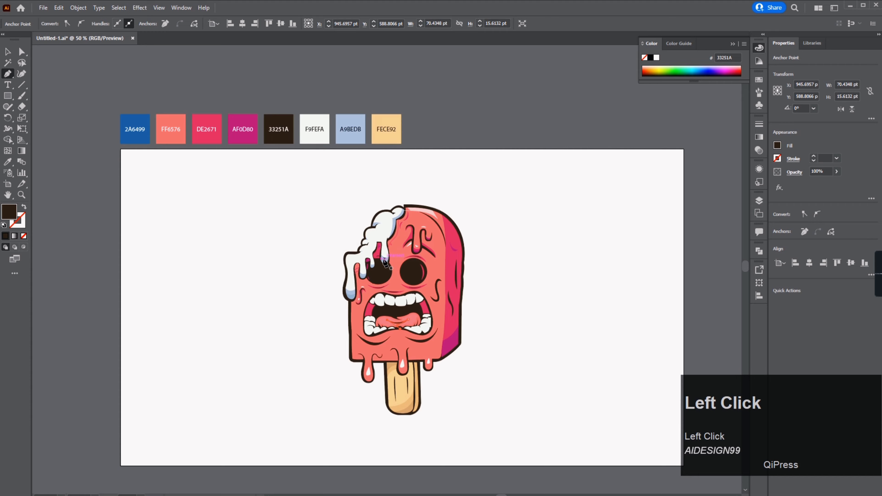
pyautogui.scroll(5, 402, 334)
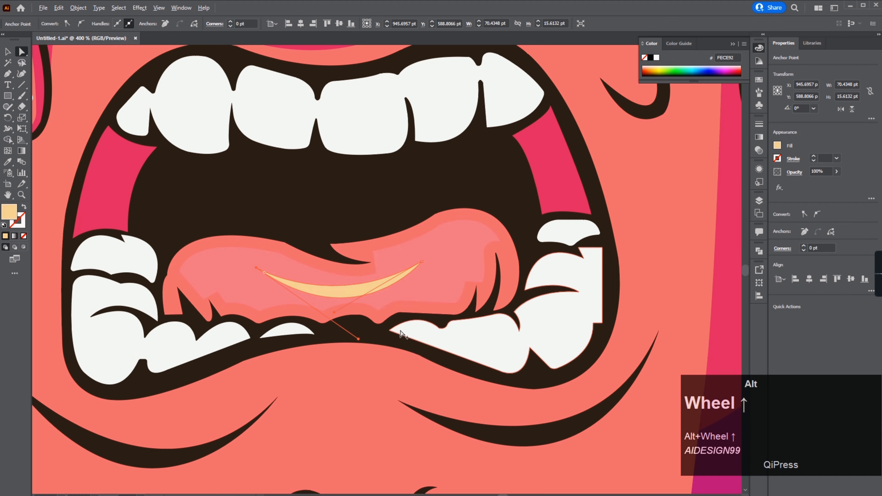
pyautogui.click(329, 369)
pyautogui.scroll(-3, 328, 369)
pyautogui.click(410, 410)
pyautogui.scroll(3, 347, 313)
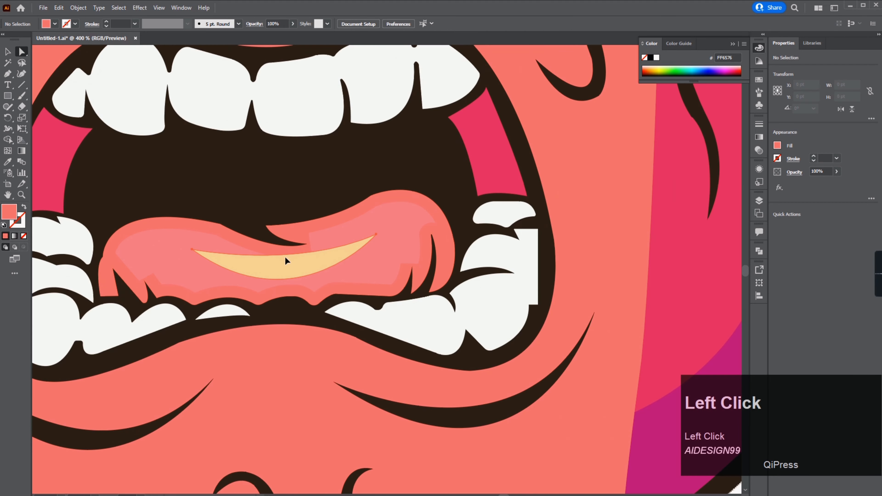
# Step: Adjust the tongue highlight's anchor points and set its opacity to 46%
pyautogui.click(285, 257)
pyautogui.click(376, 234)
pyautogui.moveTo(313, 266); pyautogui.dragTo(312, 274)
pyautogui.click(519, 269)
pyautogui.scroll(-5, 421, 264)
pyautogui.click(399, 265)
pyautogui.click(836, 171)
pyautogui.click(817, 188)
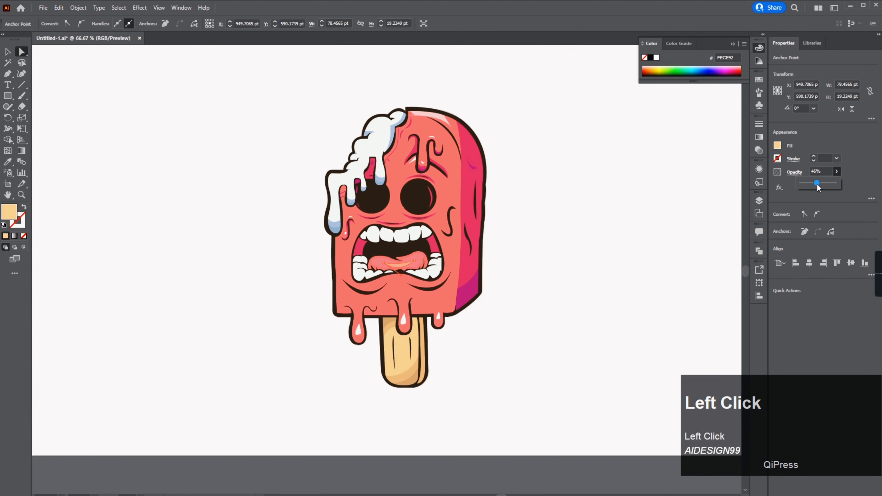
# Step: Draw a curved line across the base of an upper front tooth with the Pen tool
pyautogui.scroll(5, 423, 253)
pyautogui.moveTo(321, 319); pyautogui.dragTo(395, 247)
pyautogui.click(100, 330)
pyautogui.scroll(2, 100, 332)
pyautogui.moveTo(99, 332); pyautogui.dragTo(194, 310)
pyautogui.press('p')
pyautogui.moveTo(406, 66); pyautogui.dragTo(249, 425)
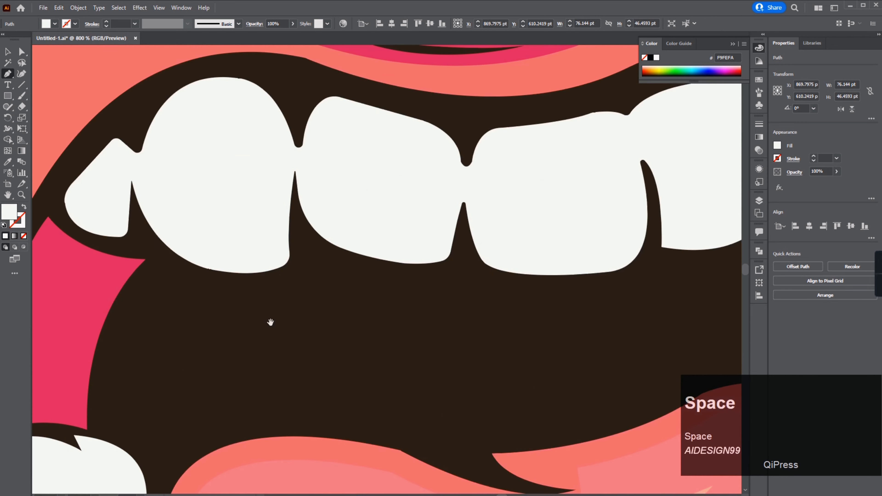
pyautogui.click(289, 235)
pyautogui.moveTo(139, 222); pyautogui.dragTo(96, 197)
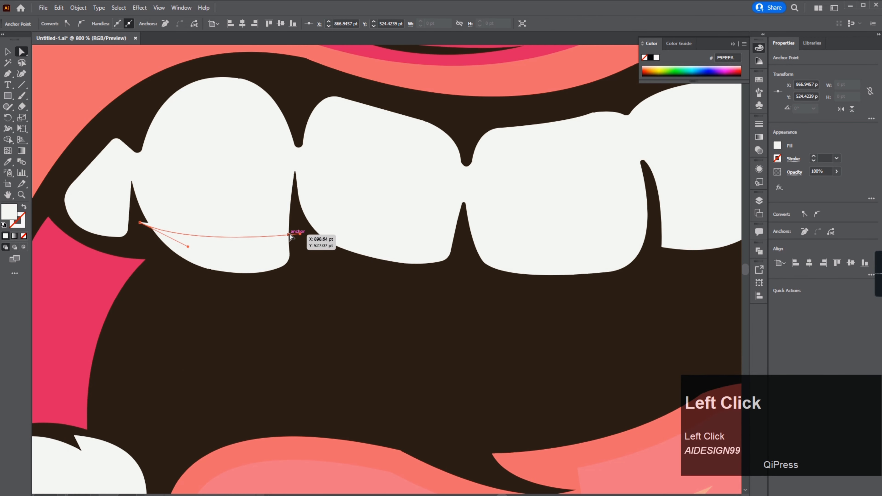
pyautogui.click(246, 287)
pyautogui.press('v')
# Step: Adjust the tooth curve's handles and position it across the tooth
pyautogui.moveTo(245, 237); pyautogui.dragTo(272, 244)
pyautogui.click(248, 289)
pyautogui.click(267, 235)
pyautogui.keyDown('shift'); pyautogui.click(258, 228); pyautogui.keyUp('shift')
pyautogui.moveTo(398, 230); pyautogui.dragTo(398, 229)
pyautogui.moveTo(306, 227); pyautogui.dragTo(294, 227)
# Step: Duplicate the curve onto the neighbouring upper teeth and shape each copy to fit
pyautogui.moveTo(384, 228); pyautogui.dragTo(552, 239)
pyautogui.moveTo(628, 237); pyautogui.dragTo(651, 237)
pyautogui.moveTo(586, 247); pyautogui.dragTo(273, 259)
pyautogui.moveTo(265, 250); pyautogui.dragTo(454, 230)
pyautogui.moveTo(526, 230); pyautogui.dragTo(500, 219)
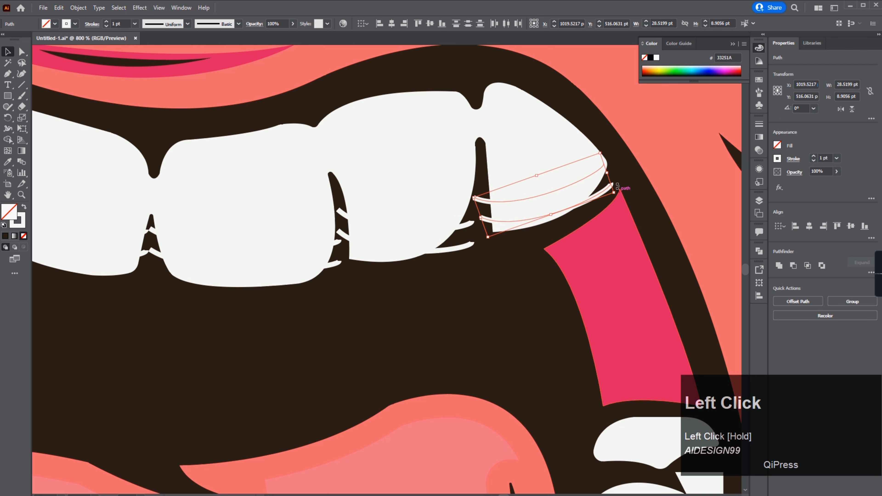
pyautogui.moveTo(617, 187); pyautogui.dragTo(604, 163)
pyautogui.moveTo(523, 189); pyautogui.dragTo(530, 189)
pyautogui.keyDown('shift'); pyautogui.click(472, 230); pyautogui.keyUp('shift')
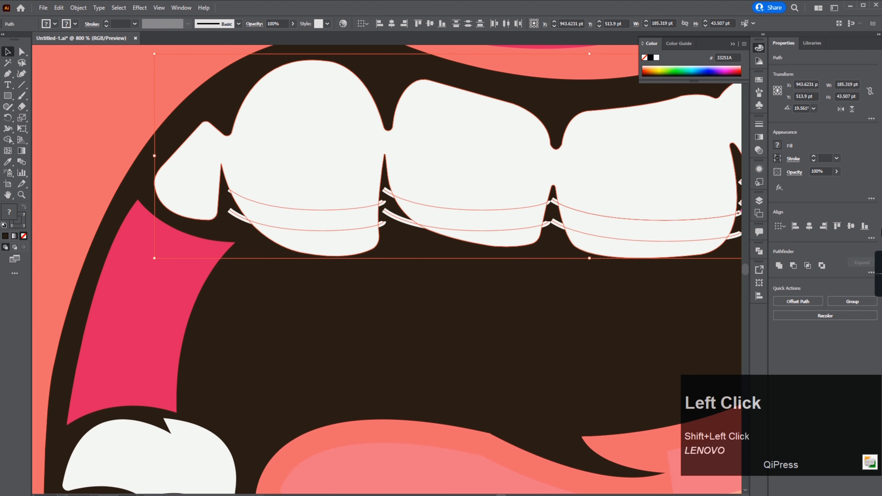
# Step: Divide the upper teeth with the selected curves using Pathfinder
pyautogui.click(780, 323)
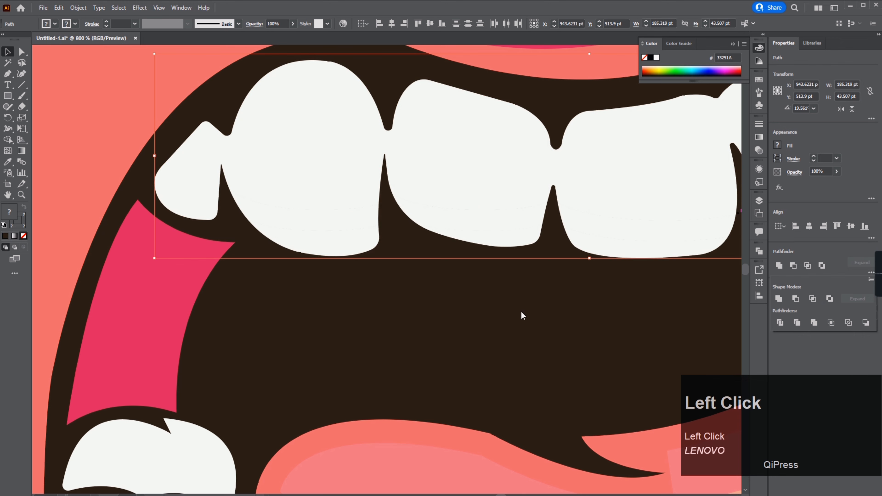
pyautogui.click(519, 310)
pyautogui.moveTo(480, 293); pyautogui.dragTo(359, 281)
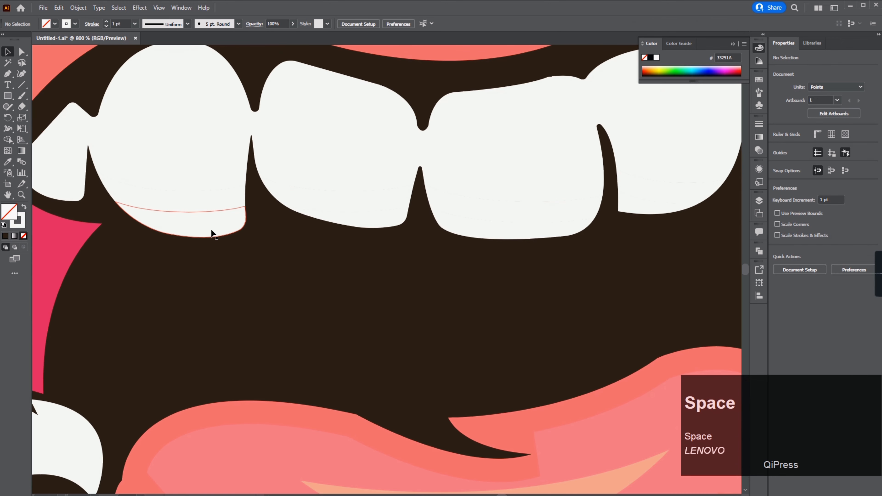
# Step: Fill the lower section of the first upper tooth with a light pink shade picked in the Color Picker
pyautogui.press('a')
pyautogui.click(211, 230)
pyautogui.press('i')
pyautogui.click(64, 64)
pyautogui.click(177, 201)
pyautogui.click(192, 228)
pyautogui.press('a')
pyautogui.doubleClick(6, 213)
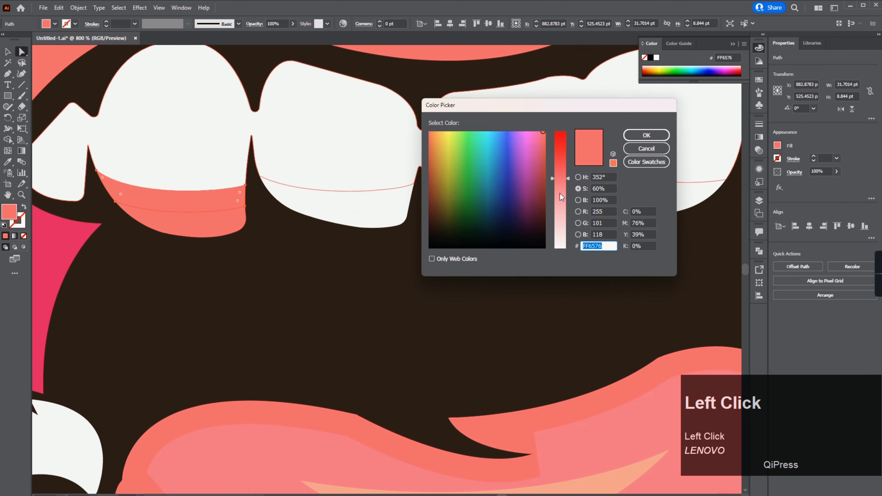
pyautogui.click(560, 219)
pyautogui.click(646, 135)
# Step: Fill the band above it on the same tooth with an even paler pink shade
pyautogui.click(209, 226)
pyautogui.press('i')
pyautogui.click(208, 202)
pyautogui.doubleClick(9, 212)
pyautogui.click(560, 201)
pyautogui.click(646, 136)
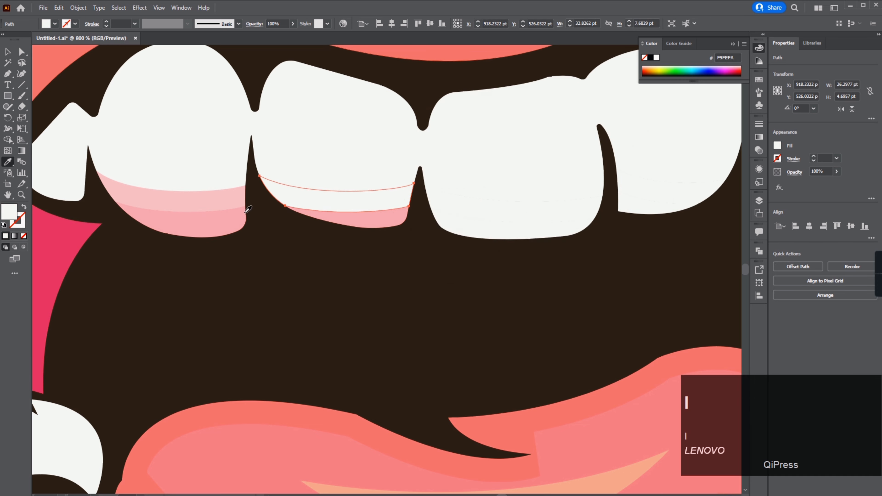
pyautogui.click(230, 201)
# Step: Copy the pink tooth-base colors onto the divided sections of the neighbouring upper teeth with the Eyedropper
pyautogui.press('a')
pyautogui.click(504, 230)
pyautogui.press('i')
pyautogui.click(379, 219)
pyautogui.click(647, 201)
pyautogui.click(554, 217)
pyautogui.moveTo(653, 205); pyautogui.dragTo(432, 334)
# Step: Apply Offset Path to the selected path with a 5 pt offset and Miter joins
pyautogui.scroll(-7, 530, 253)
pyautogui.click(232, 305)
pyautogui.scroll(2, 467, 239)
pyautogui.click(78, 8)
pyautogui.click(236, 261)
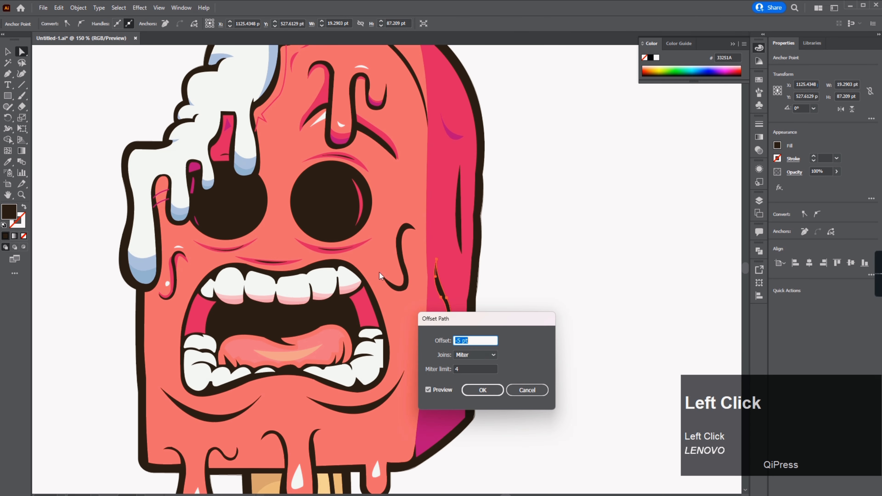
pyautogui.click(482, 390)
pyautogui.scroll(-3, 521, 276)
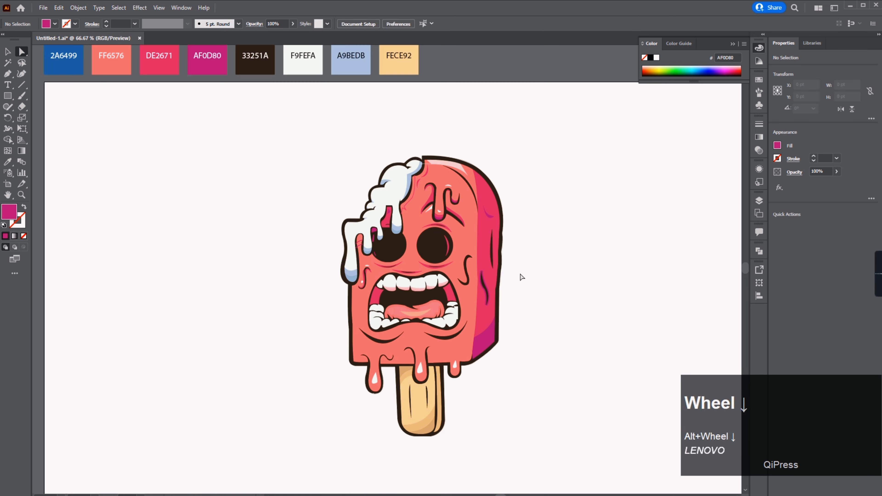
pyautogui.click(79, 7)
pyautogui.click(236, 260)
pyautogui.click(482, 389)
pyautogui.scroll(2, 423, 314)
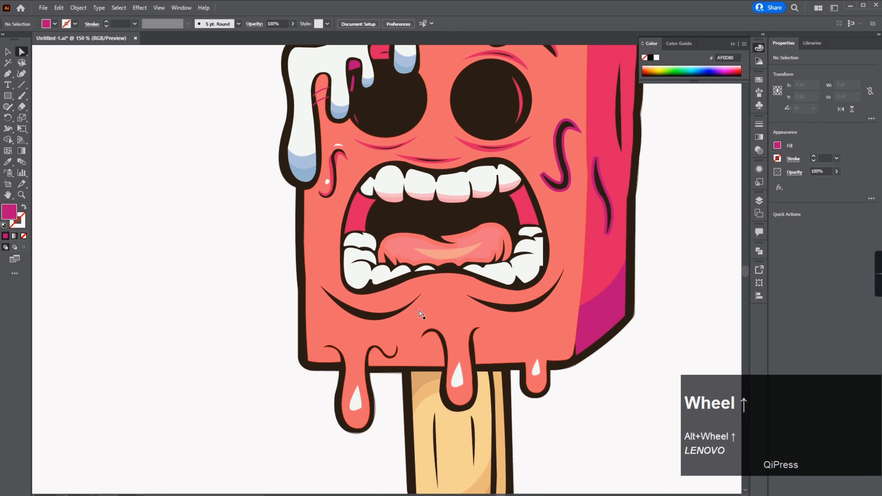
# Step: Draw a rectangle covering the whole artboard and send it behind the popsicle artwork
pyautogui.scroll(-2, 513, 266)
pyautogui.scroll(-2, 514, 266)
pyautogui.click(8, 96)
pyautogui.moveTo(230, 132); pyautogui.dragTo(610, 353)
pyautogui.rightClick(502, 280)
pyautogui.moveTo(571, 221)
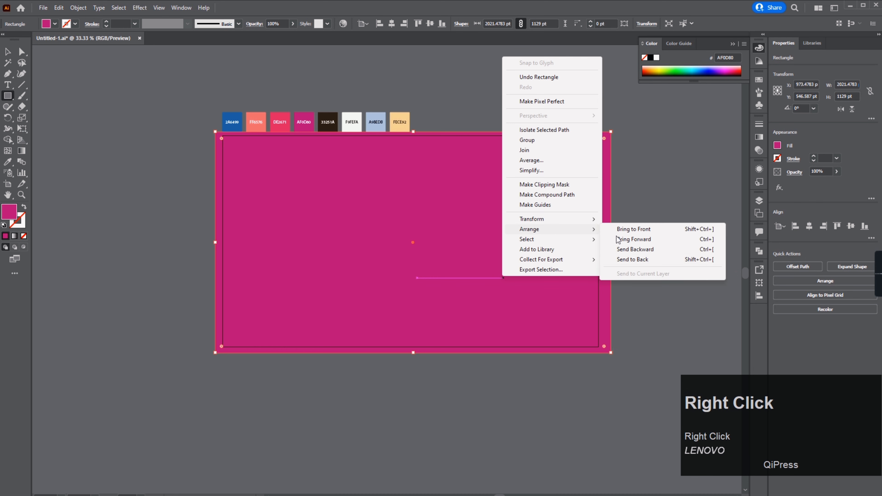
pyautogui.click(632, 260)
# Step: Recolor the background rectangle with the 2A6499 blue palette color
pyautogui.scroll(1, 446, 213)
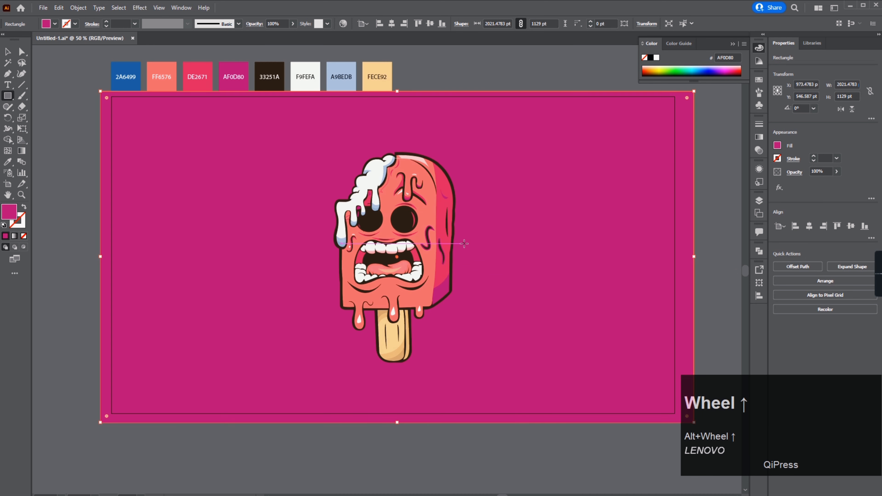
pyautogui.scroll(-2, 524, 170)
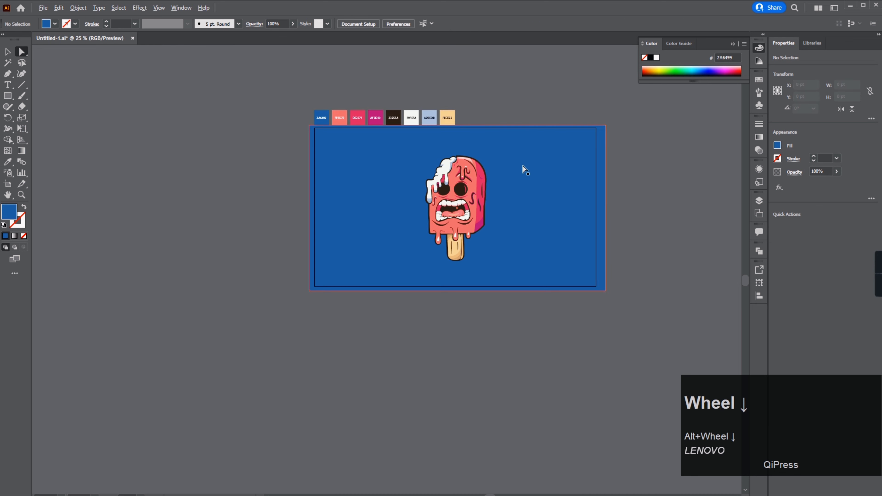
pyautogui.click(552, 208)
# Step: Zoom and pan around to review the finished popsicle illustration on its background
pyautogui.scroll(3, 492, 214)
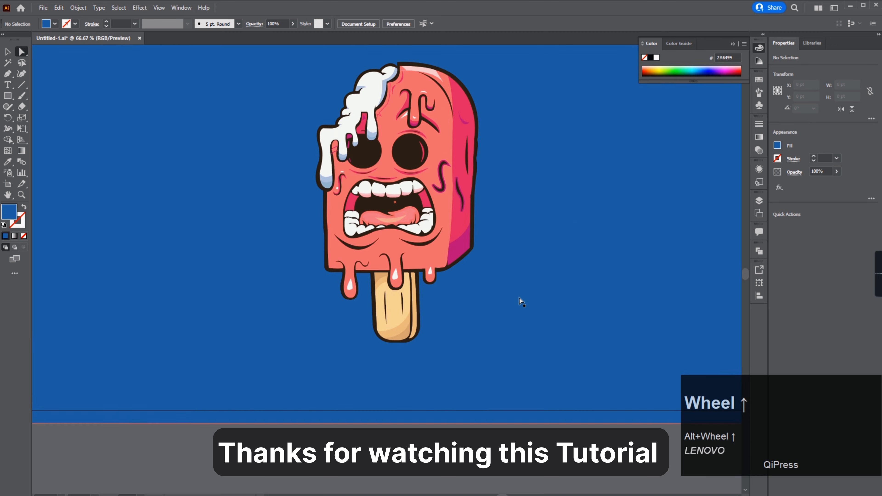
pyautogui.scroll(-3, 563, 211)
pyautogui.click(393, 213)
pyautogui.scroll(2, 472, 211)
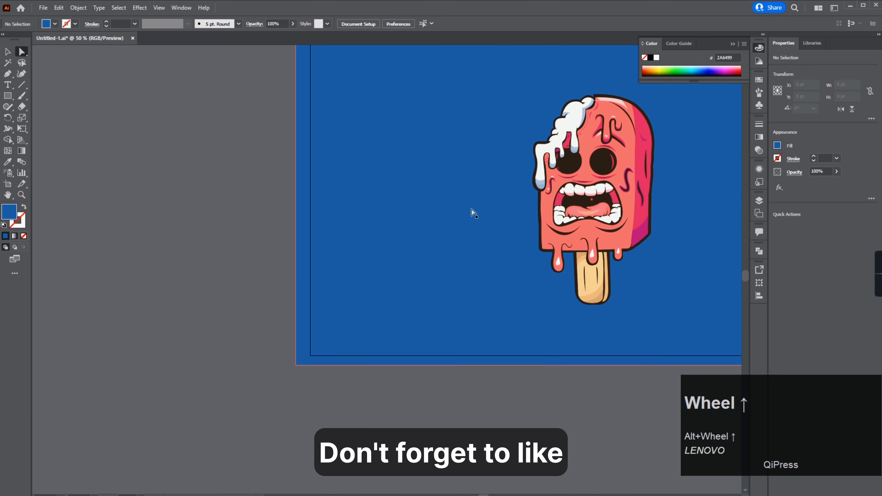
pyautogui.moveTo(472, 211); pyautogui.dragTo(323, 275)
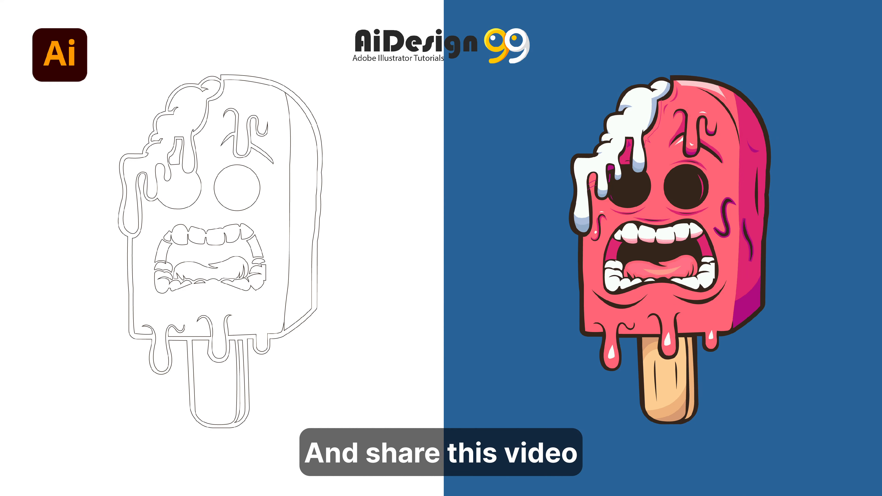